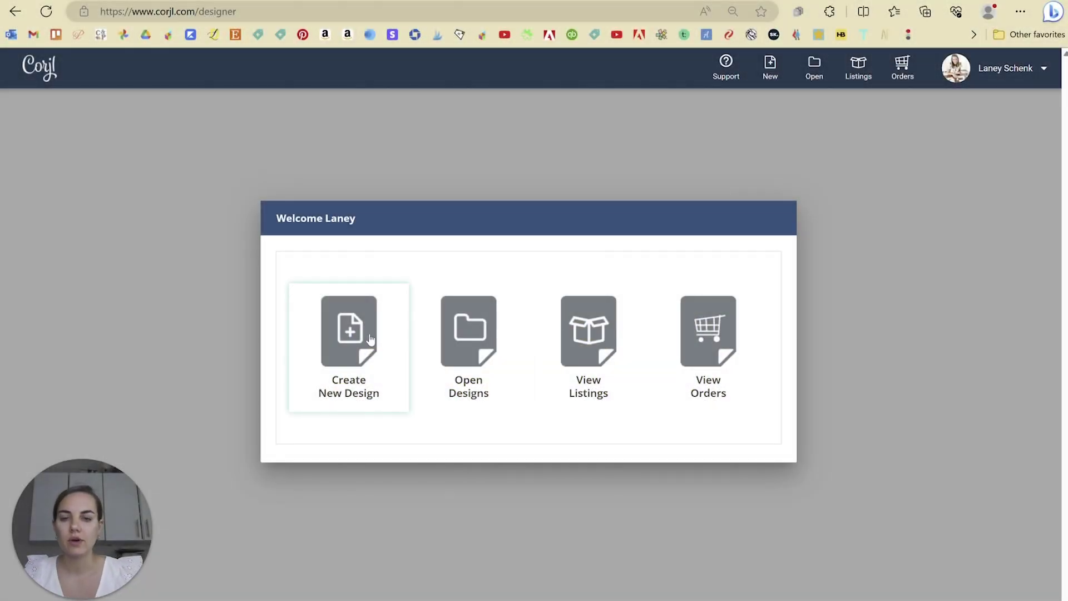
# - Start a new Digital or Paper Item design from the Welcome dialog
pyautogui.click(360, 339)
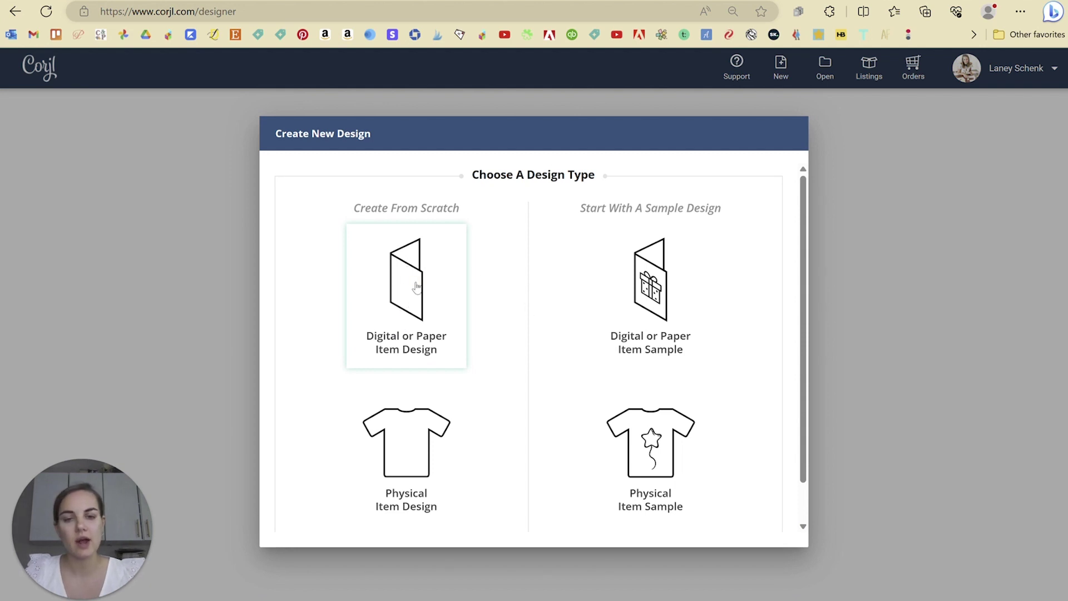
pyautogui.click(416, 286)
# - Name the design 'A7 Invitation Design', correcting the 'Inviation' misspelling
pyautogui.click(460, 167)
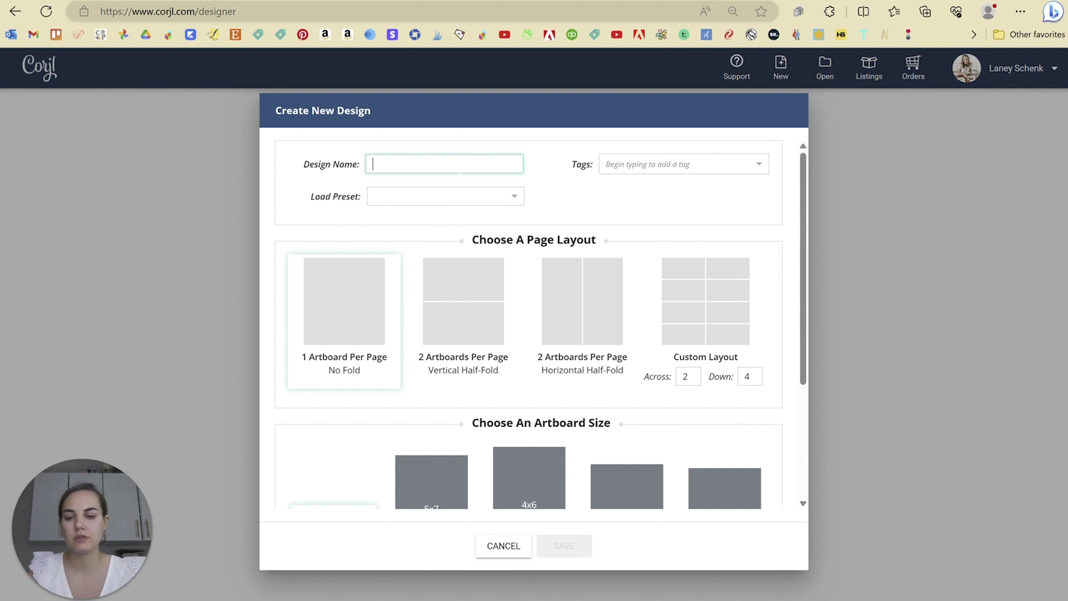
pyautogui.write('A7 Inviation ')
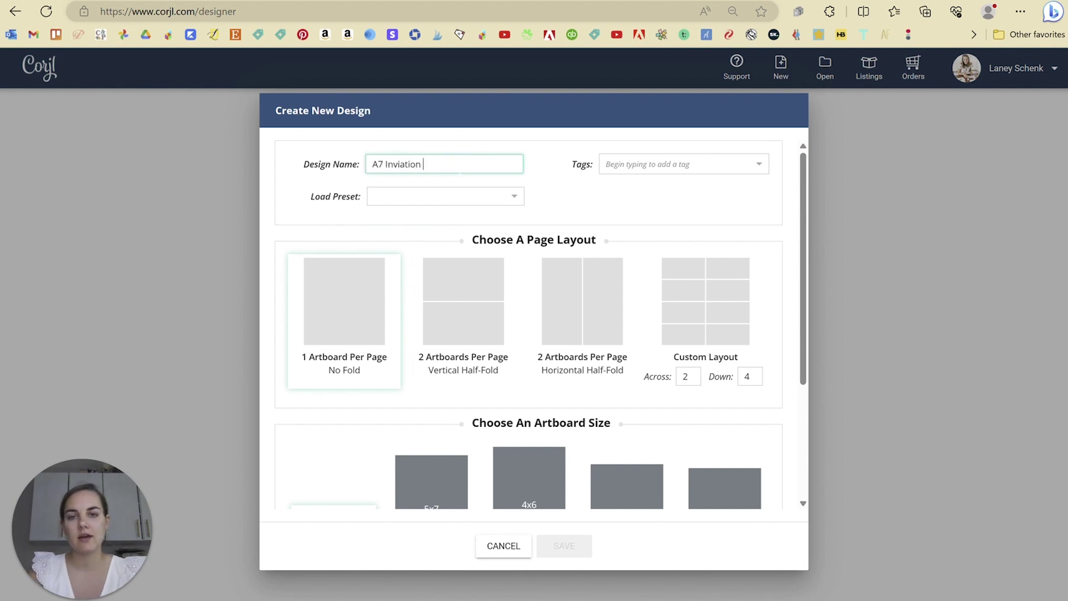
pyautogui.write('Design')
pyautogui.rightClick(412, 168)
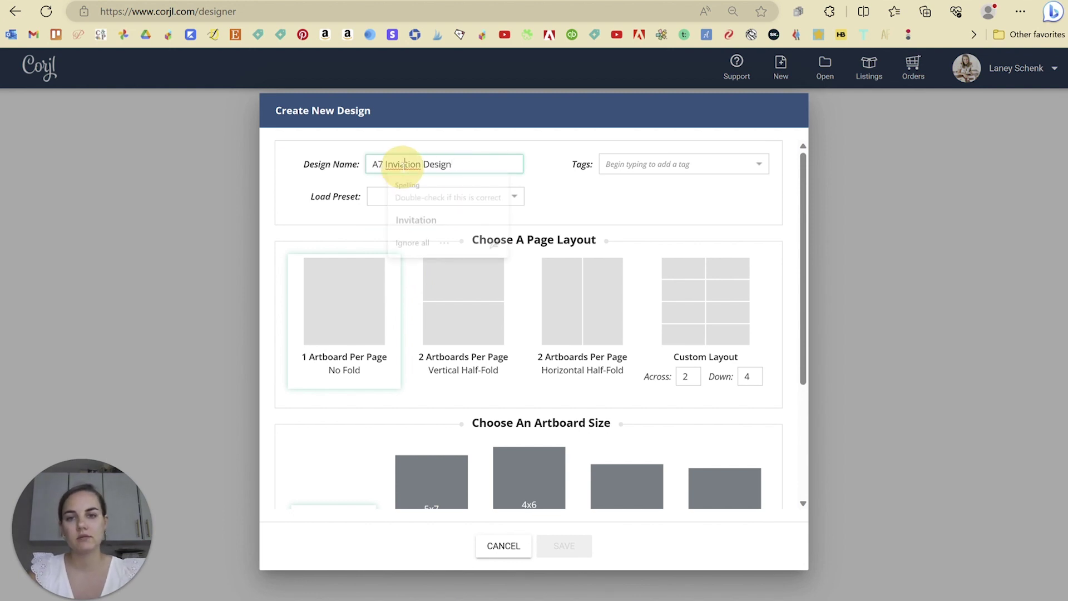
pyautogui.click(416, 218)
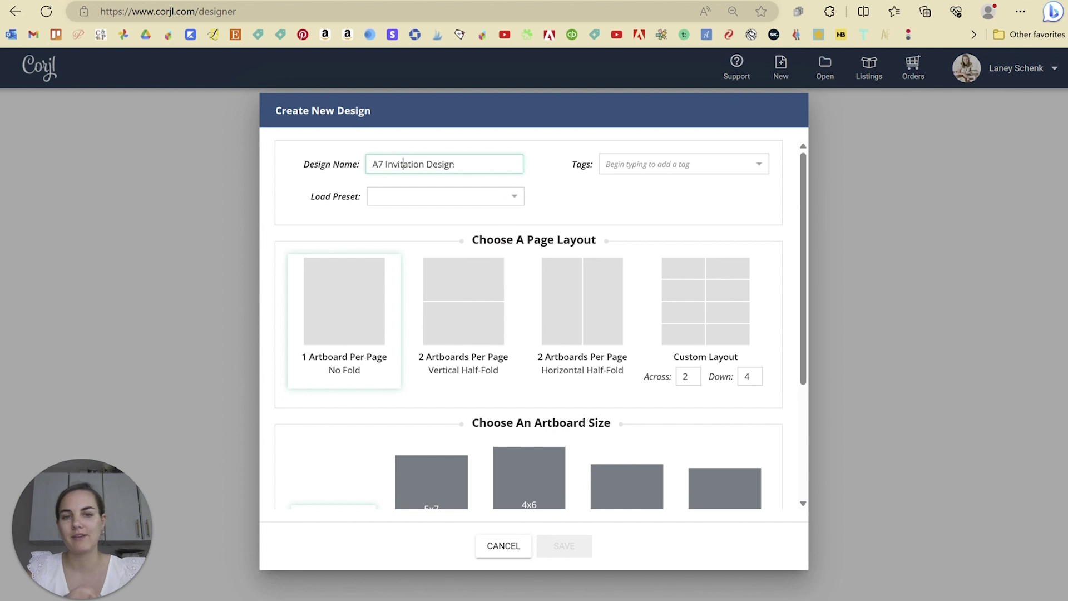
# - Load the Invitation A7 preset with 1 artboard per page at 5x7, then save
pyautogui.click(445, 200)
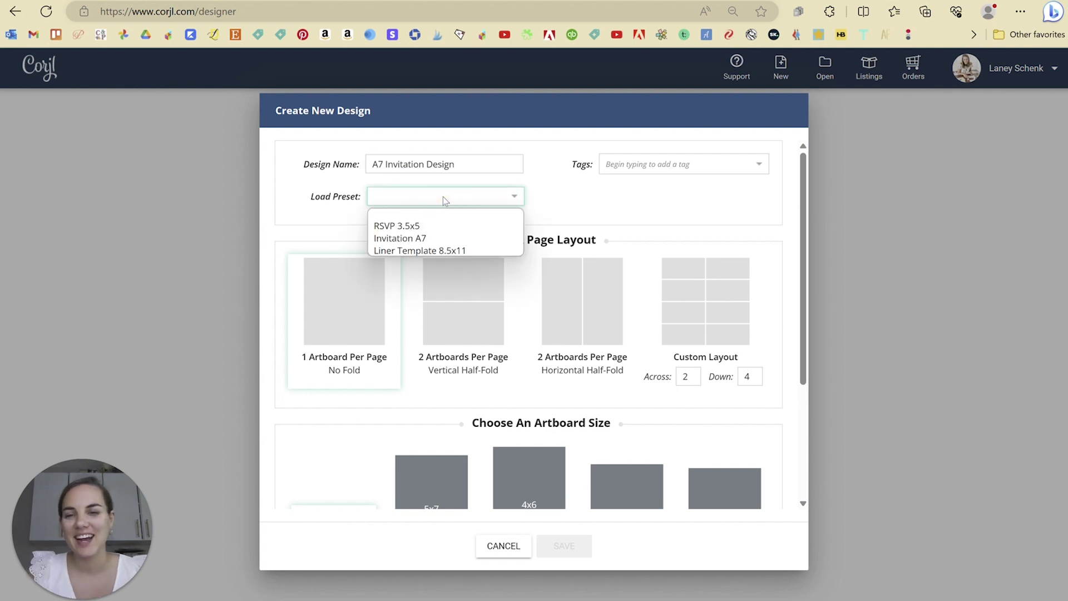
pyautogui.click(432, 239)
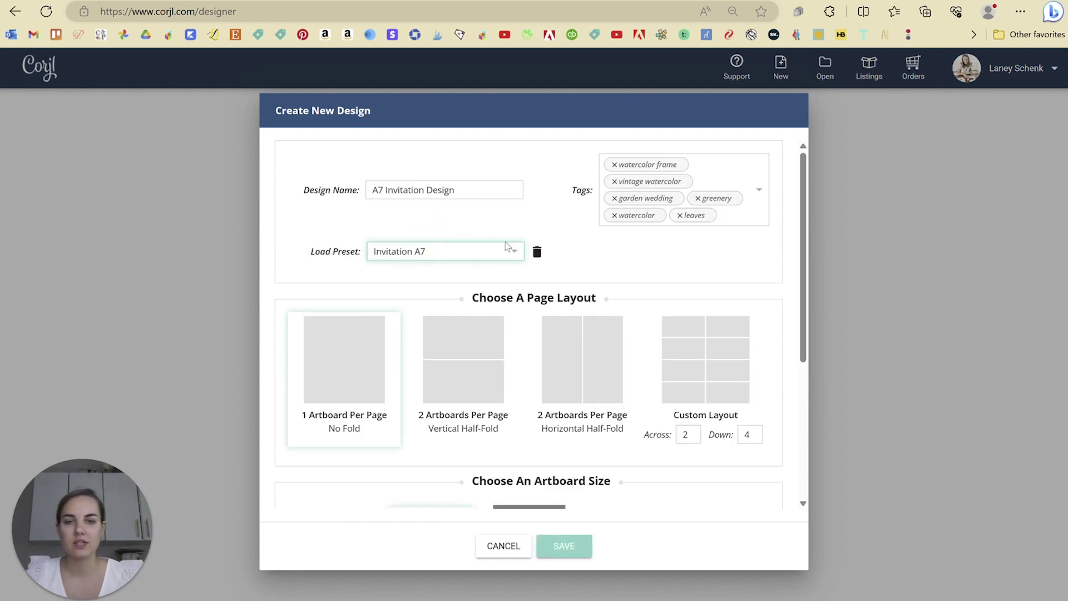
pyautogui.scroll(-3, 612, 250)
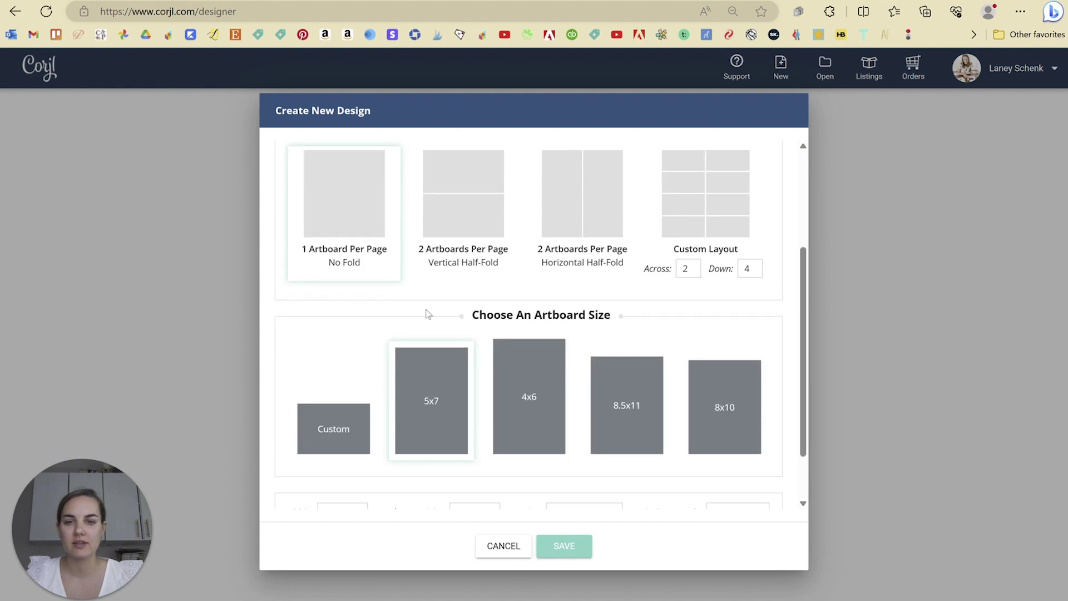
pyautogui.scroll(1, 432, 328)
pyautogui.scroll(1, 437, 323)
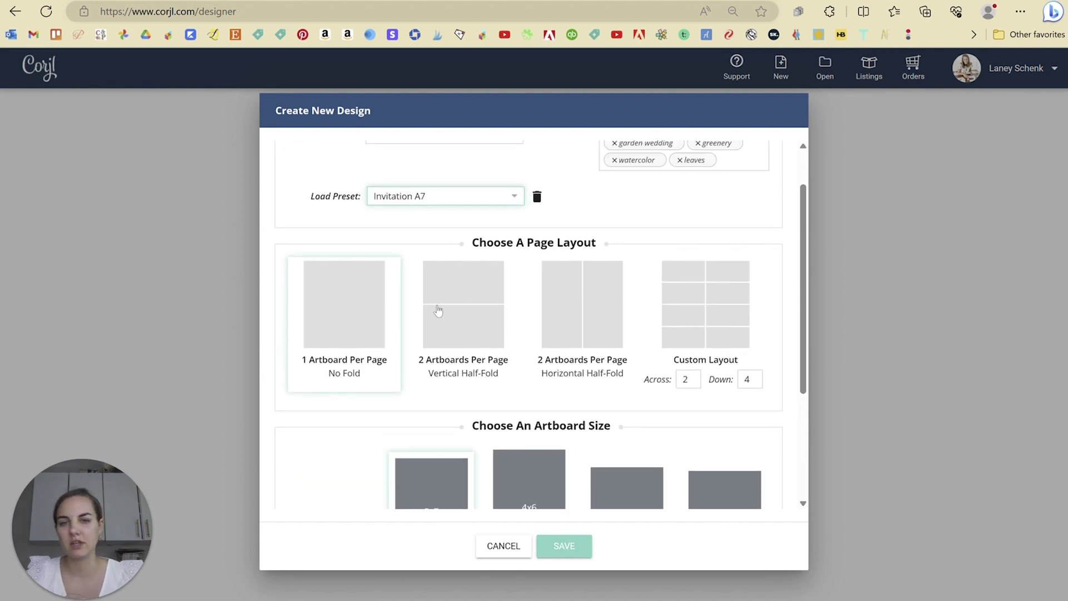
pyautogui.scroll(-1, 390, 261)
pyautogui.click(352, 252)
pyautogui.scroll(-2, 356, 251)
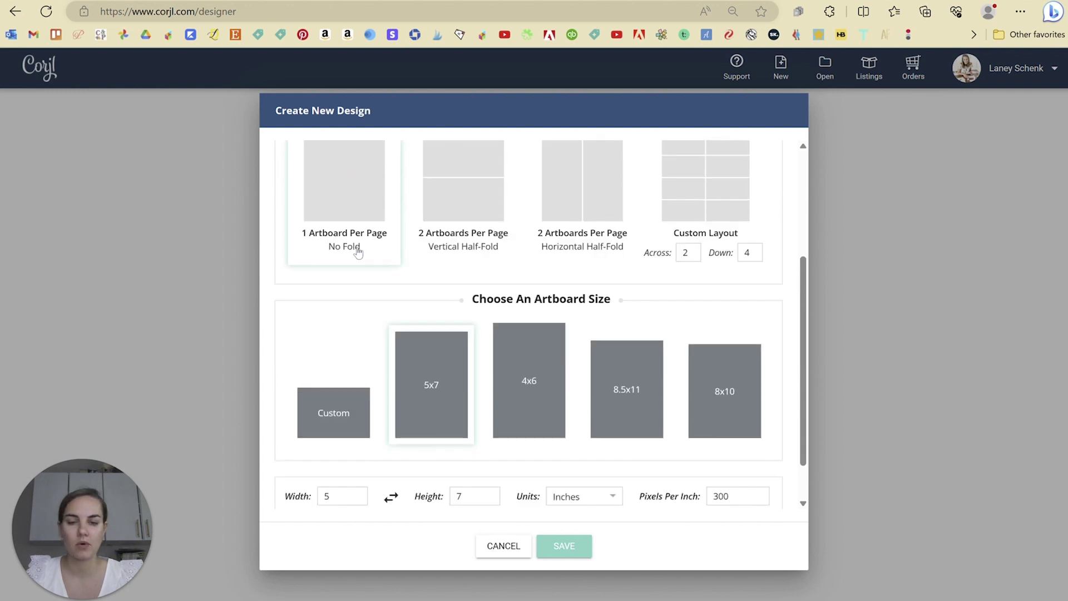
pyautogui.click(436, 318)
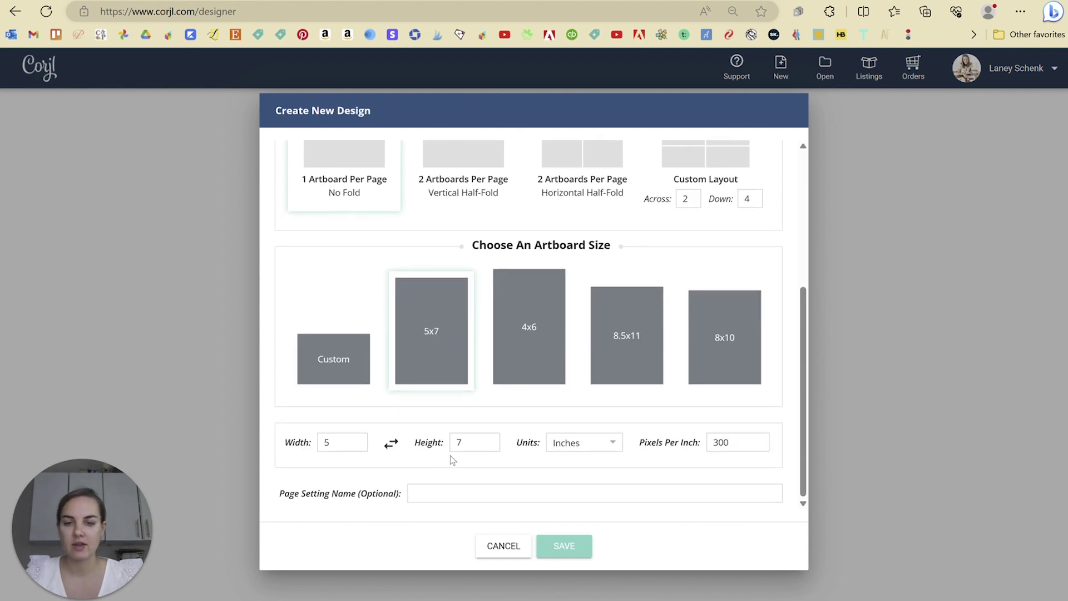
pyautogui.click(731, 443)
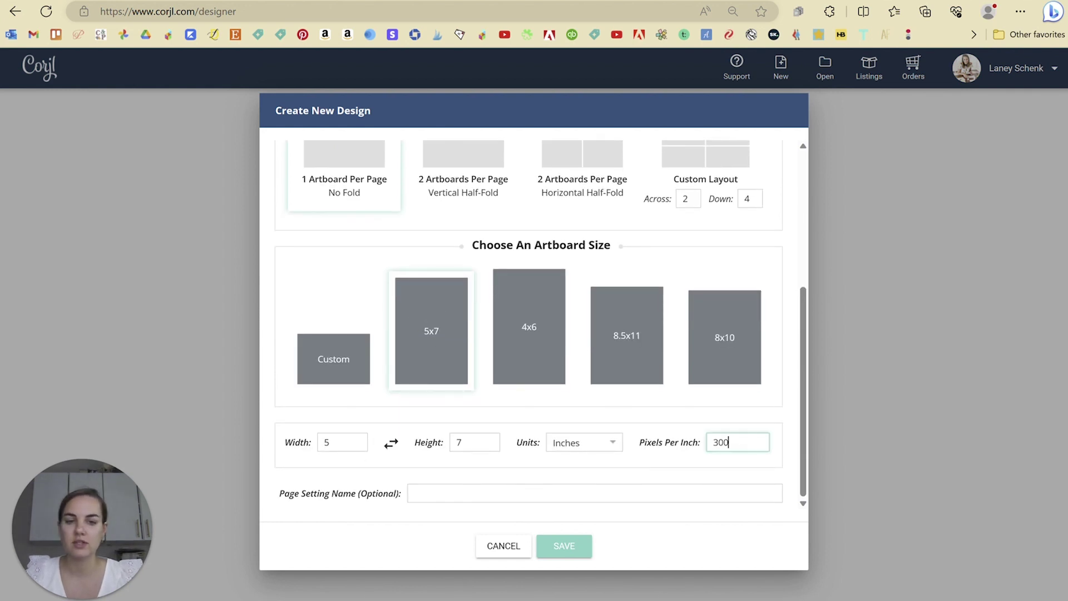
pyautogui.click(754, 442)
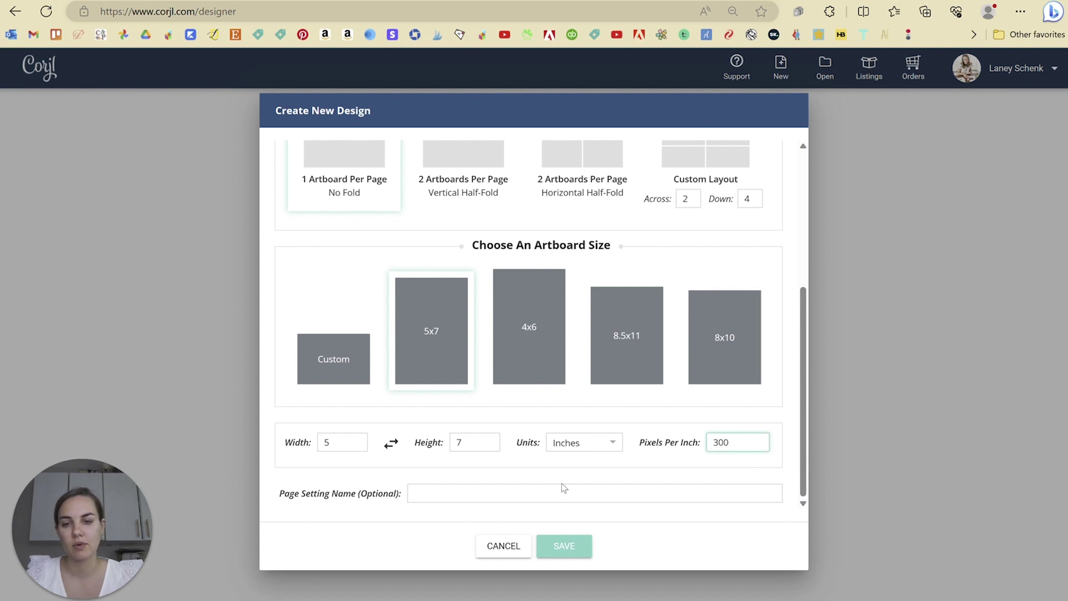
pyautogui.click(567, 547)
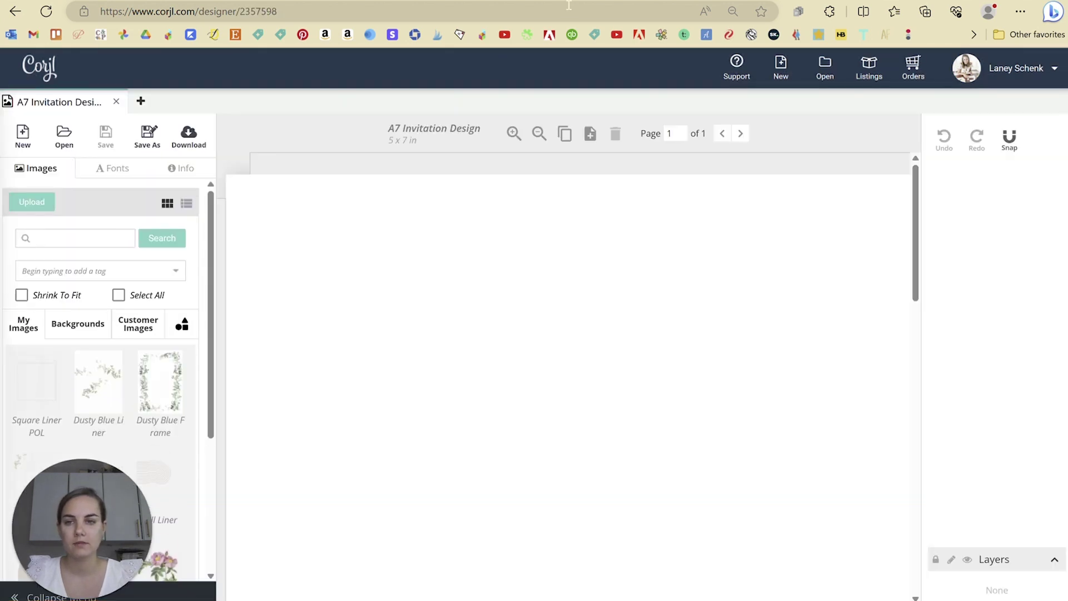
# - Review the Info settings, toggling Show Bleed in Download Options off and back on
pyautogui.click(186, 170)
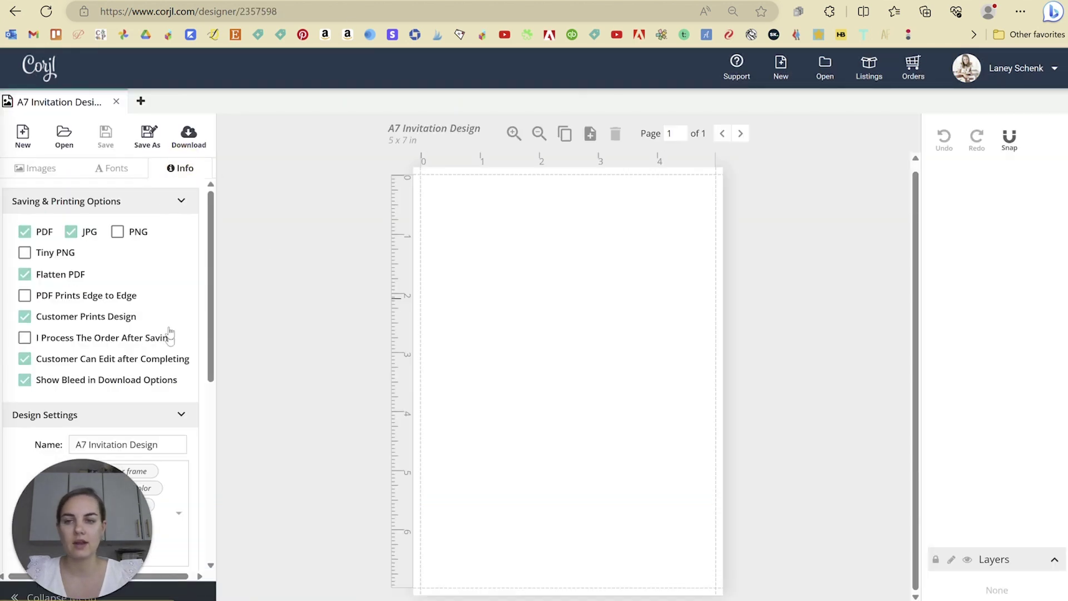
pyautogui.scroll(-1, 171, 304)
pyautogui.scroll(-1, 172, 304)
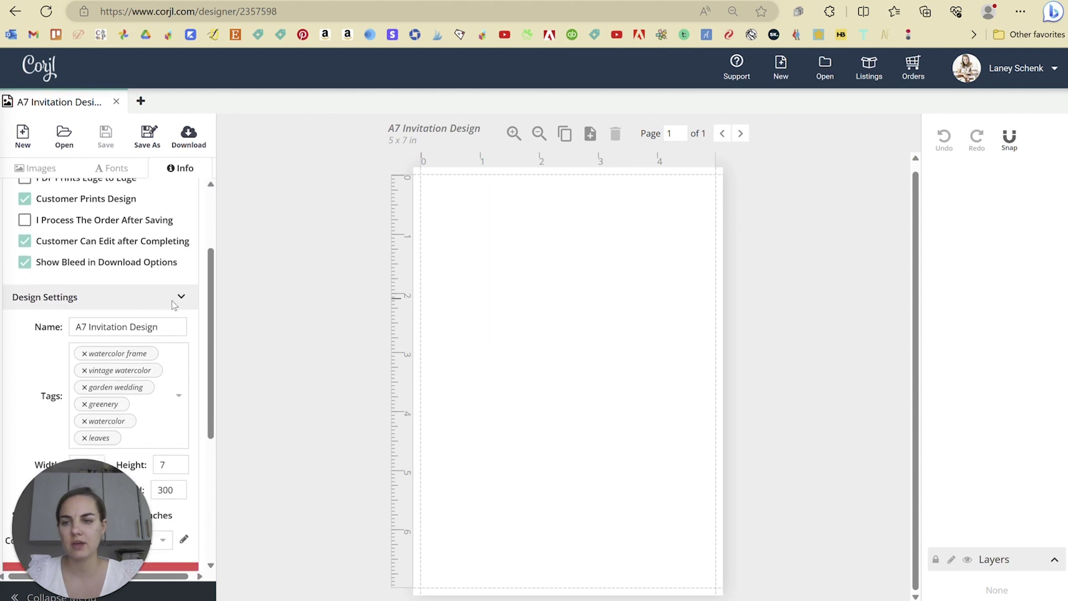
pyautogui.click(24, 263)
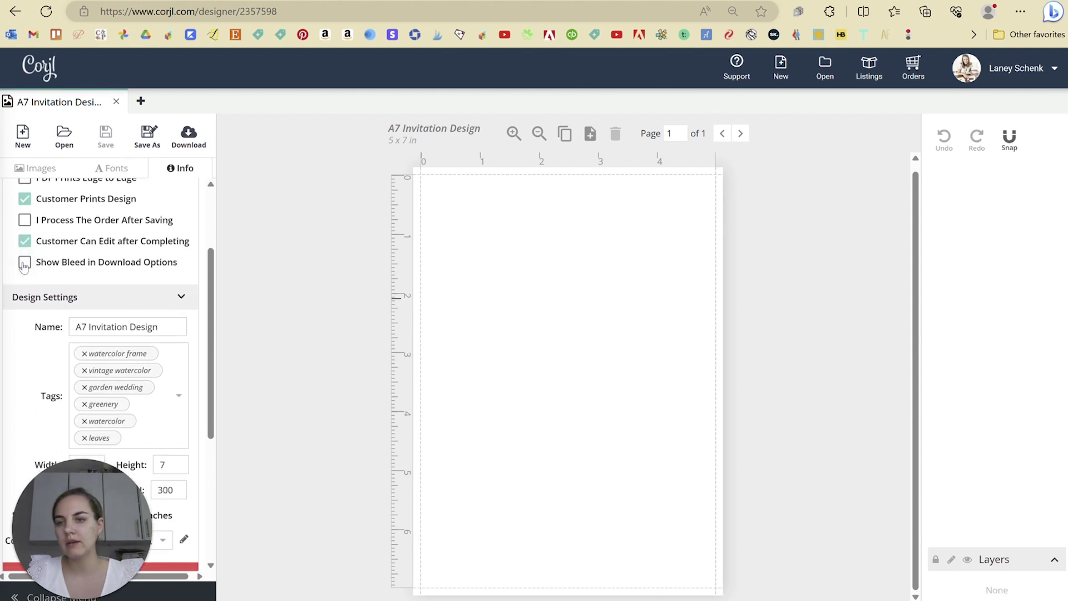
pyautogui.click(24, 263)
# - Toggle the 0.125-inch page bleed off and back on, then return to the top
pyautogui.scroll(-1, 91, 271)
pyautogui.scroll(-3, 95, 271)
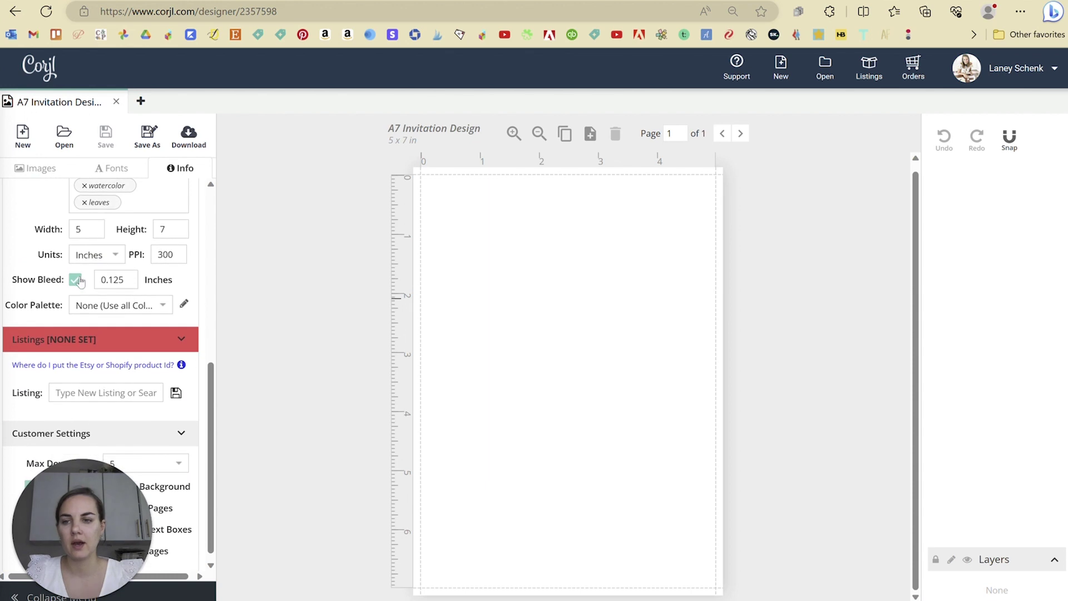
pyautogui.click(76, 280)
pyautogui.click(76, 280)
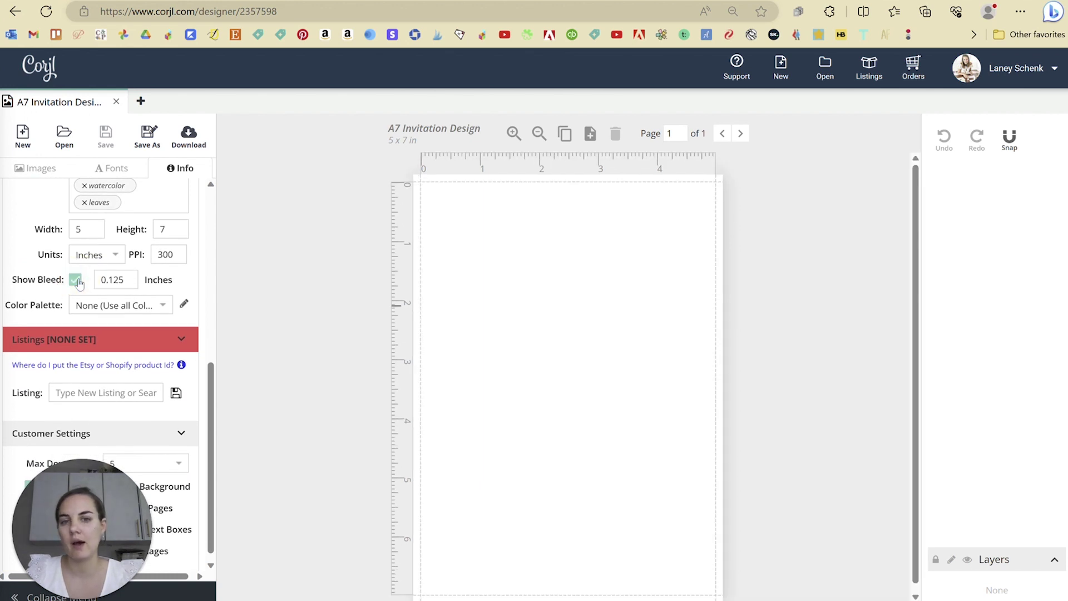
pyautogui.scroll(-1, 101, 373)
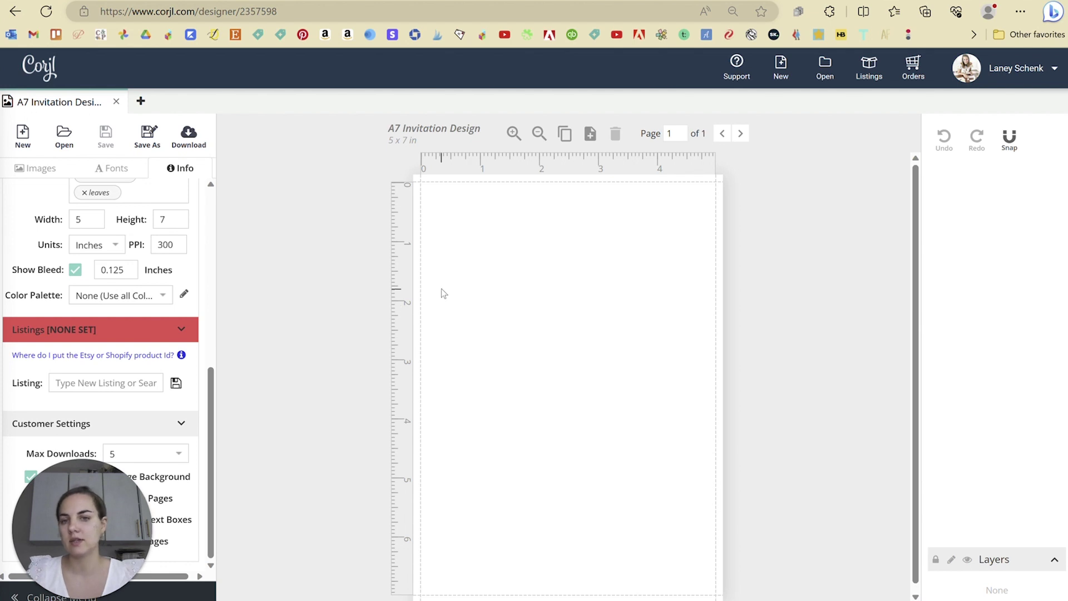
pyautogui.scroll(5, 121, 270)
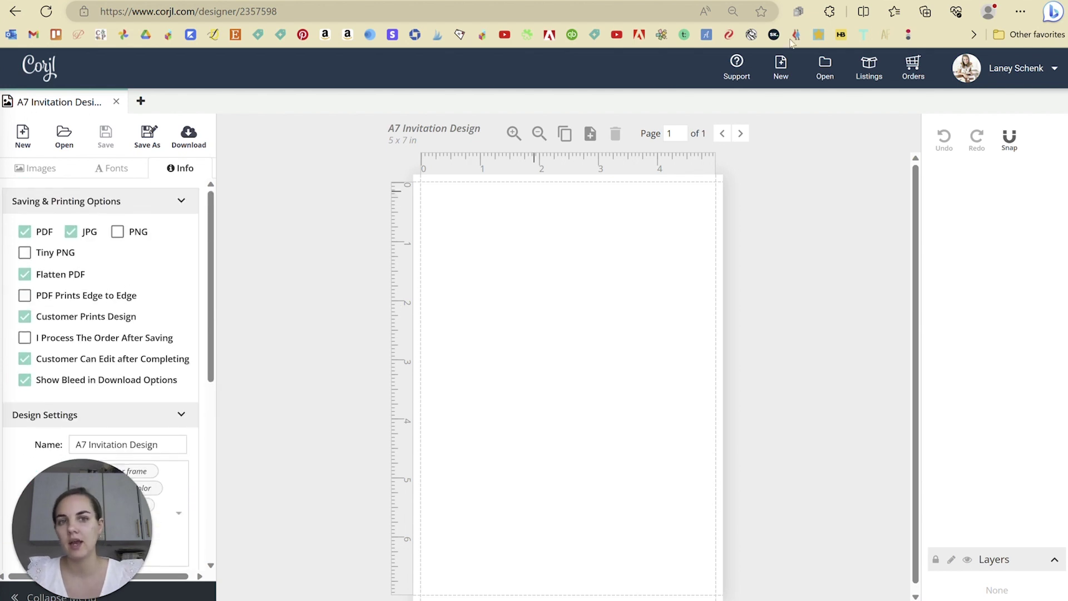
# - Close the design and reopen A7 Invitation Design from the saved designs
pyautogui.click(115, 102)
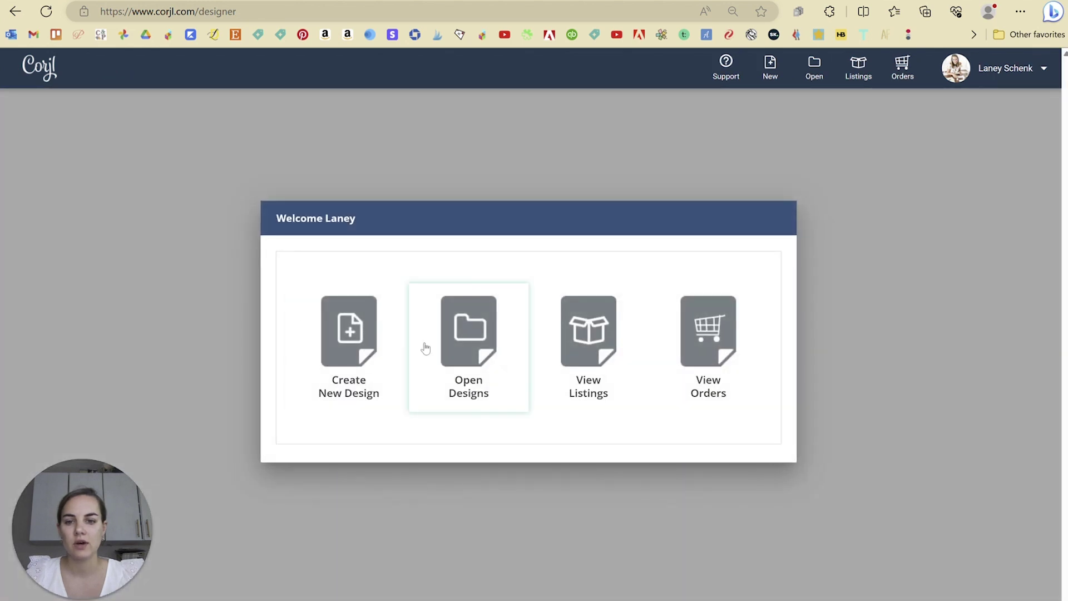
pyautogui.click(509, 344)
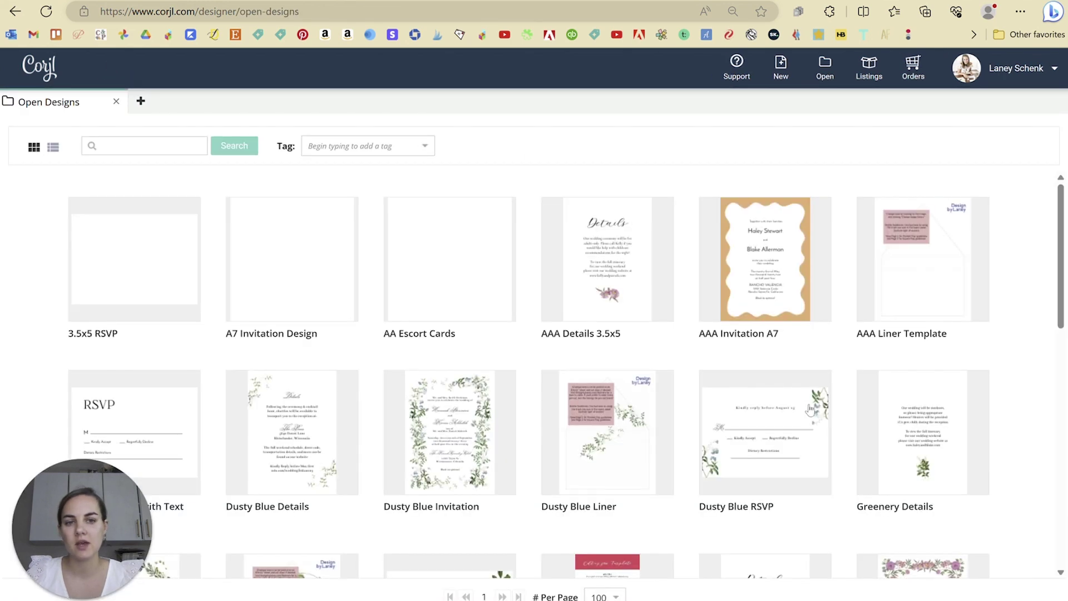
pyautogui.scroll(-1, 824, 426)
pyautogui.scroll(-8, 825, 426)
pyautogui.scroll(10, 825, 426)
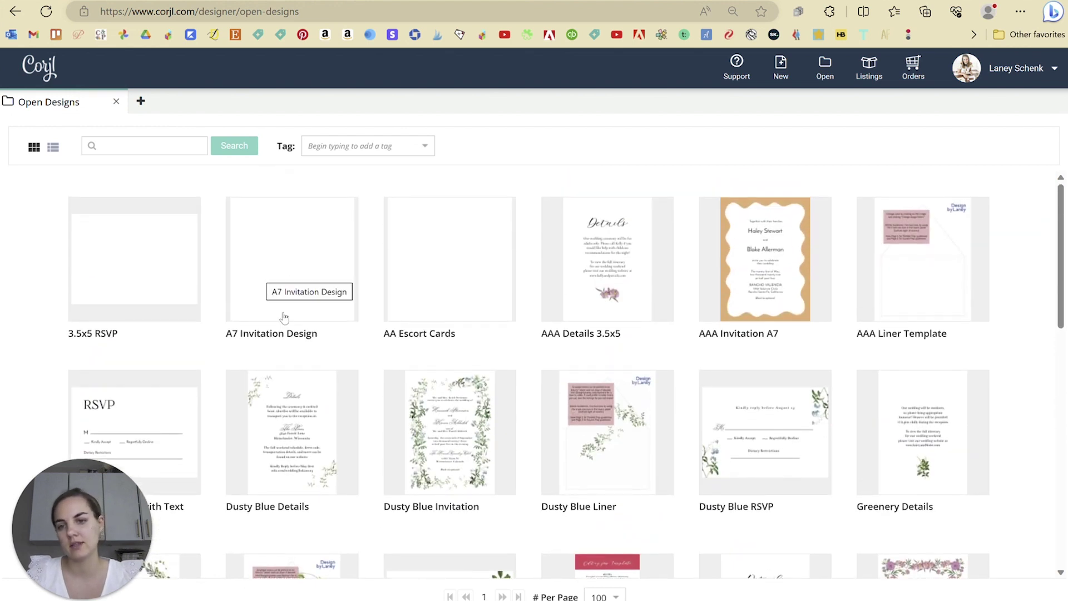
pyautogui.click(284, 318)
pyautogui.doubleClick(284, 317)
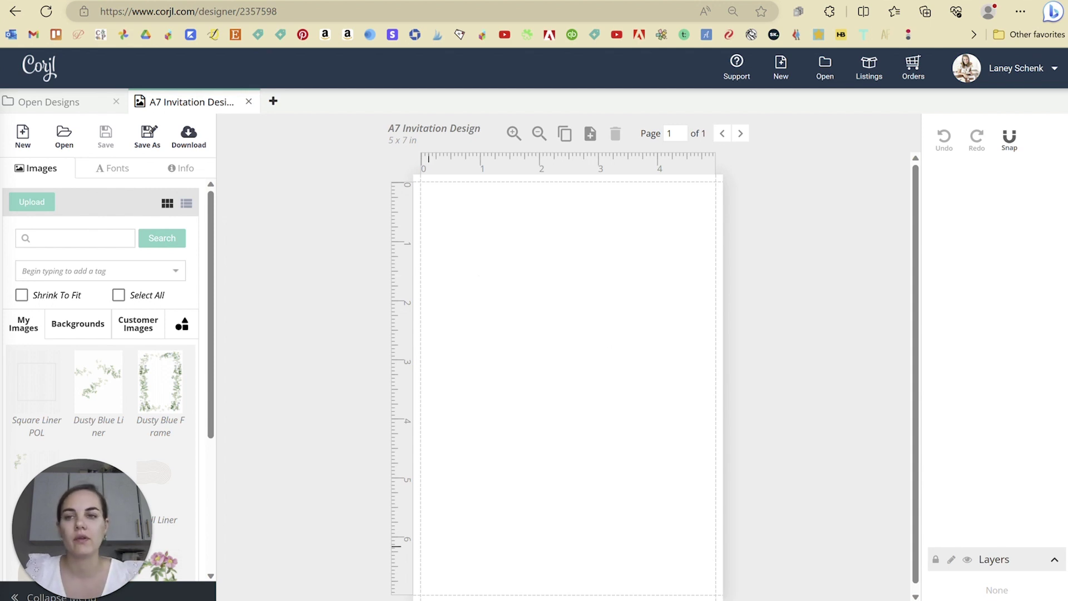
pyautogui.click(147, 137)
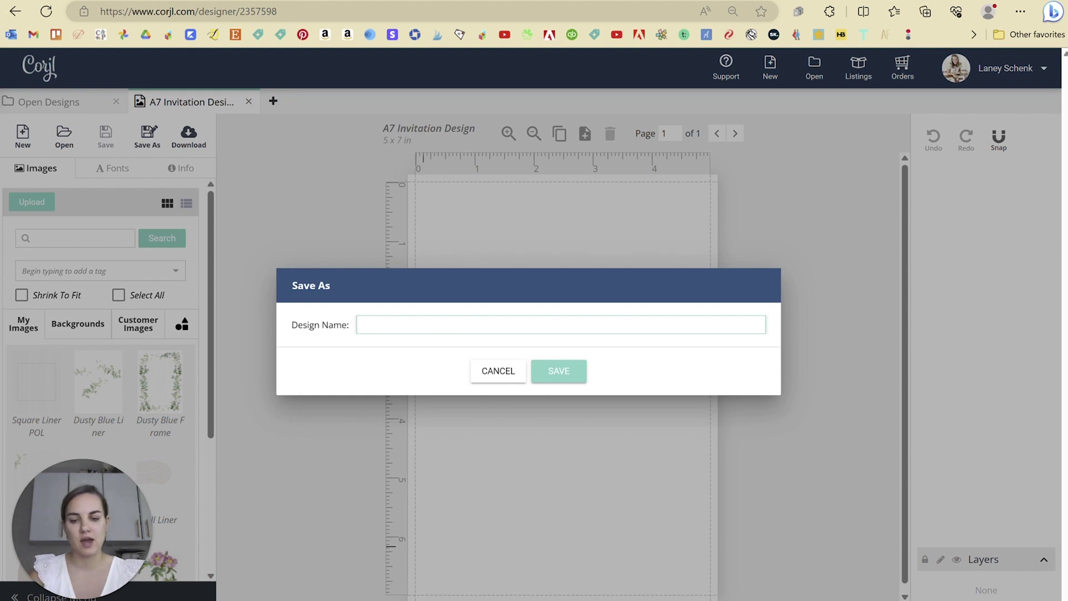
# - Save the copy under the name 'New Squiggle Design'
pyautogui.write('New Sq')
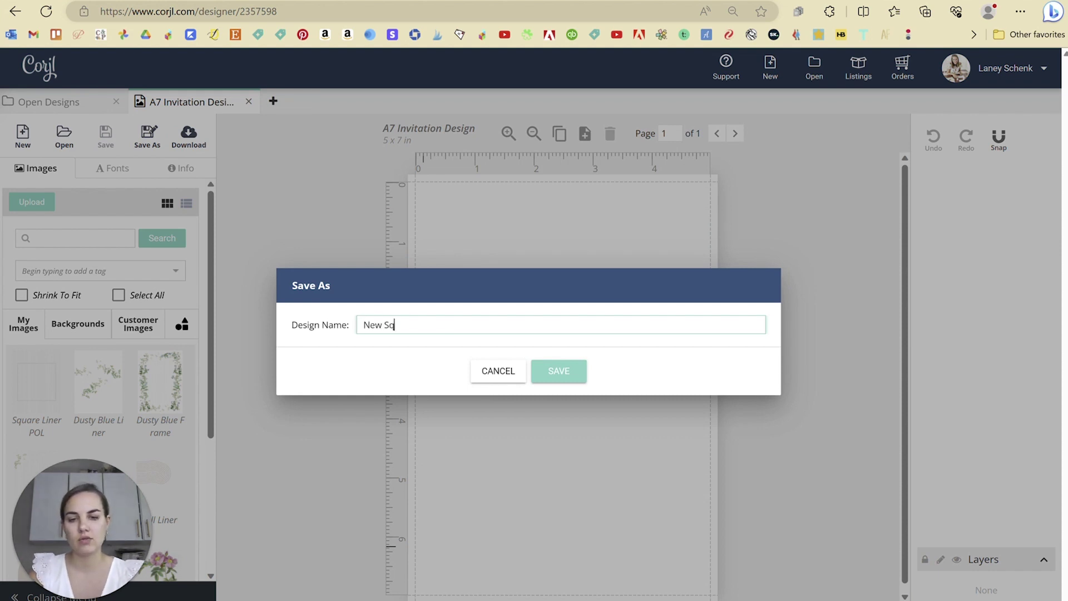
pyautogui.write('uiggle Design')
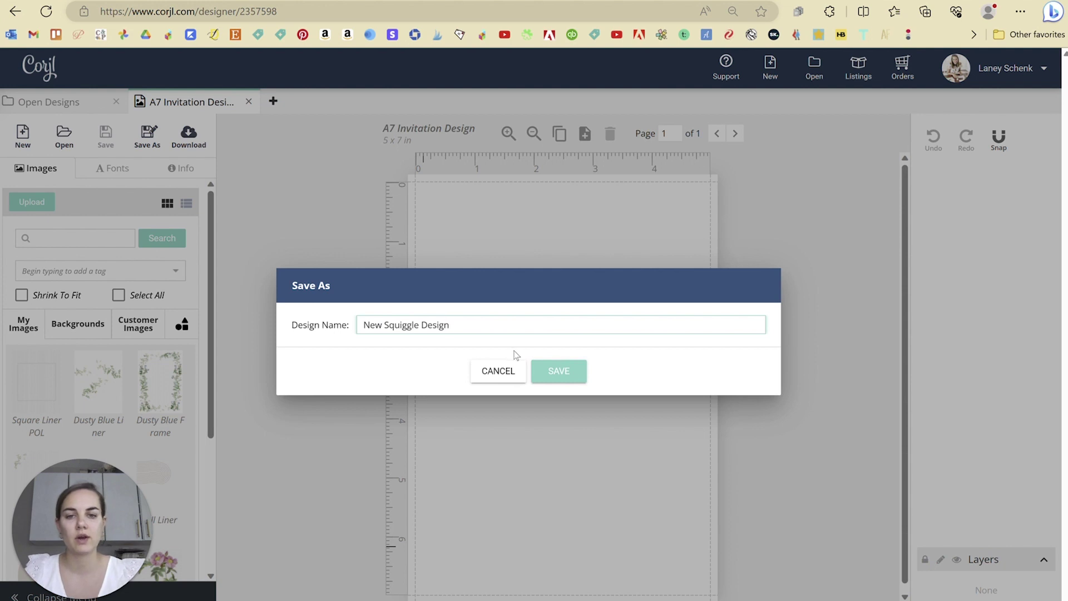
pyautogui.click(558, 368)
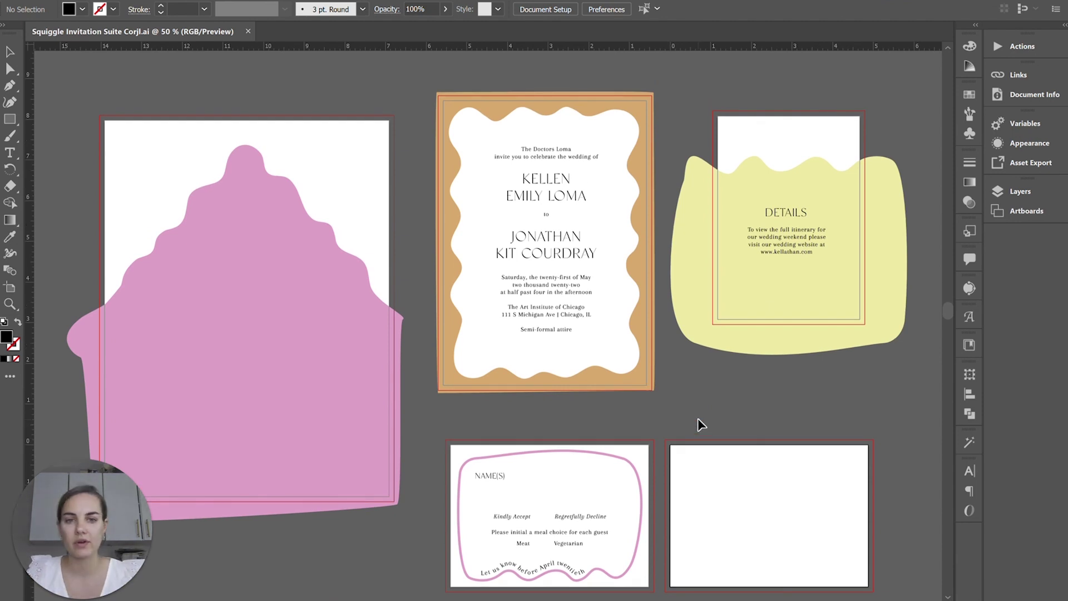
# - Switch to Illustrator and scroll across the Squiggle Invitation Suite Corjl.ai artboards
pyautogui.moveTo(679, 600)
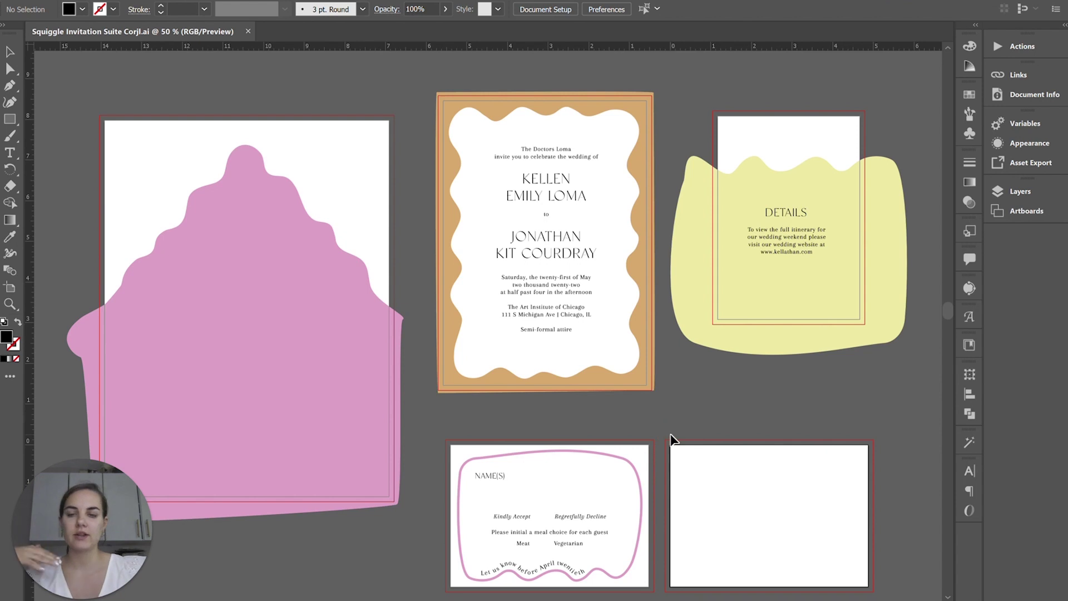
pyautogui.hscroll(2, 671, 440)
pyautogui.scroll(-3, 671, 437)
pyautogui.scroll(4, 672, 437)
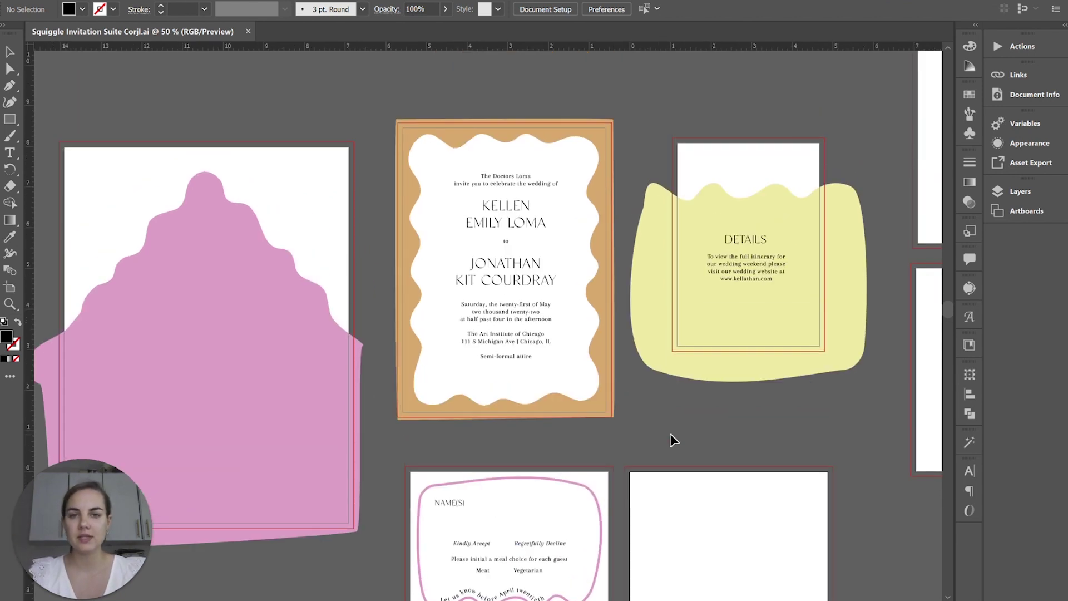
pyautogui.scroll(-1, 671, 437)
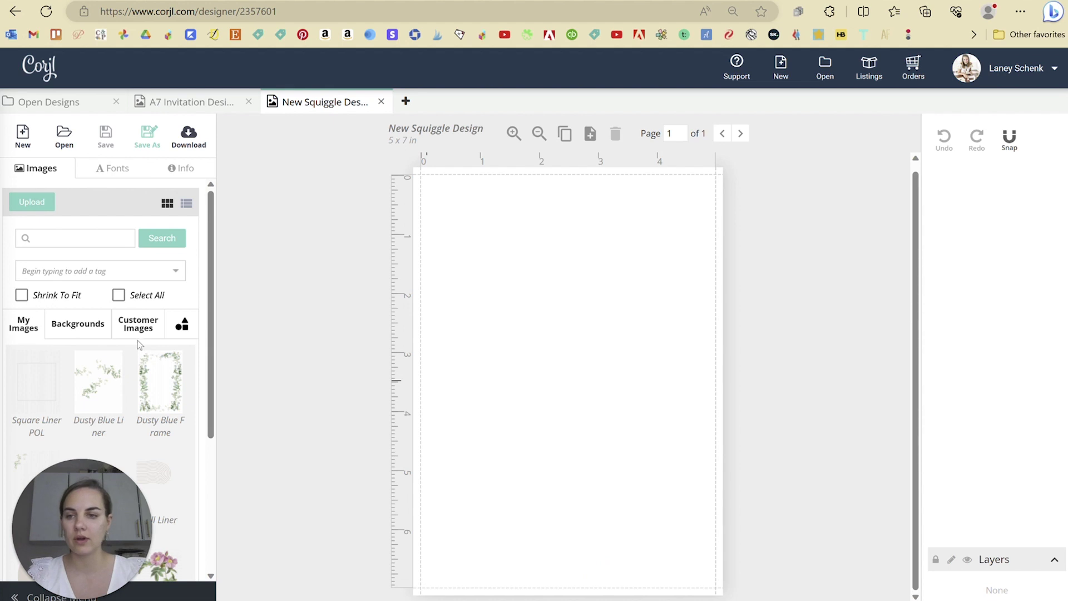
# - Browse Corjl's built-in Basic Shapes and Activities images
pyautogui.click(182, 324)
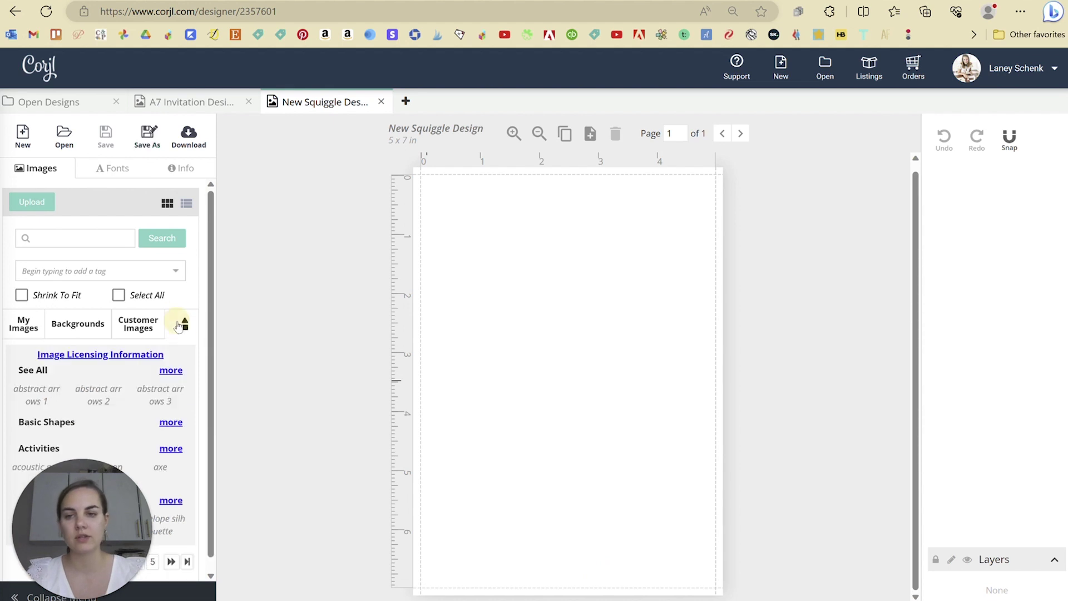
pyautogui.scroll(-4, 163, 374)
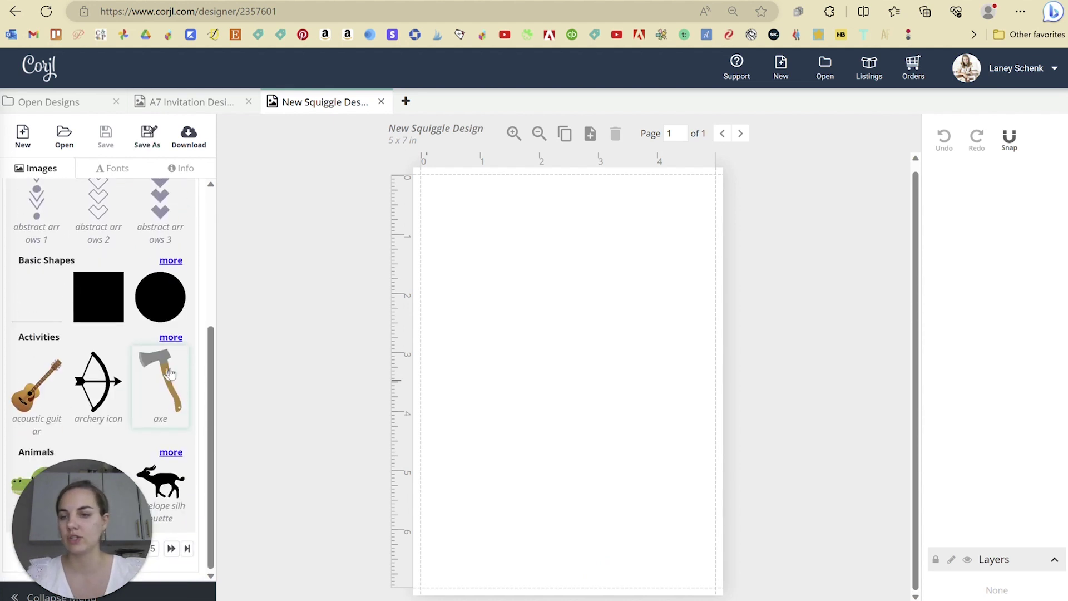
pyautogui.scroll(5, 162, 375)
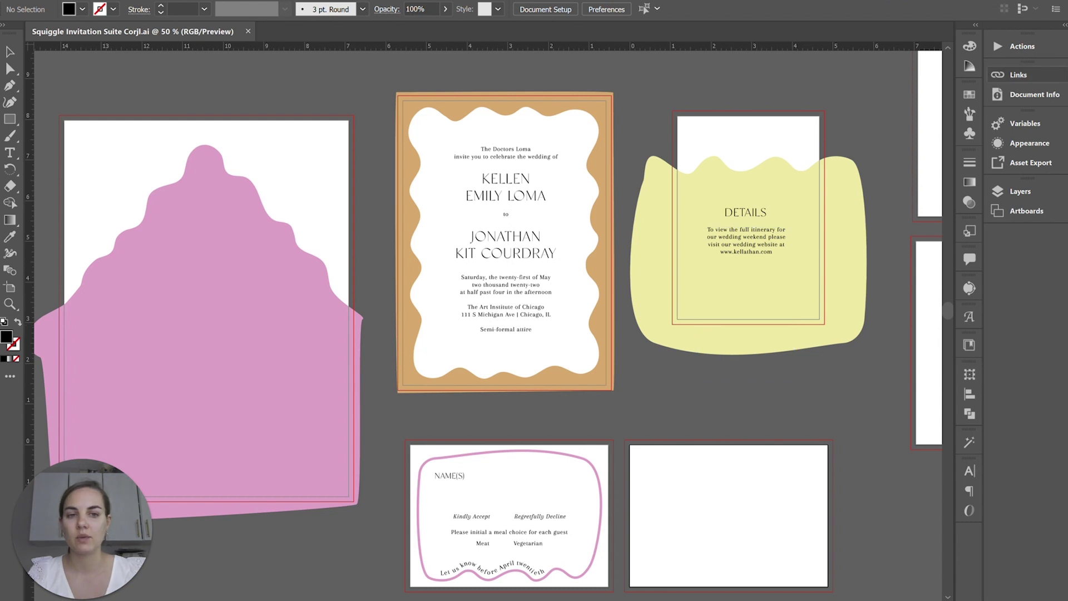
pyautogui.click(448, 105)
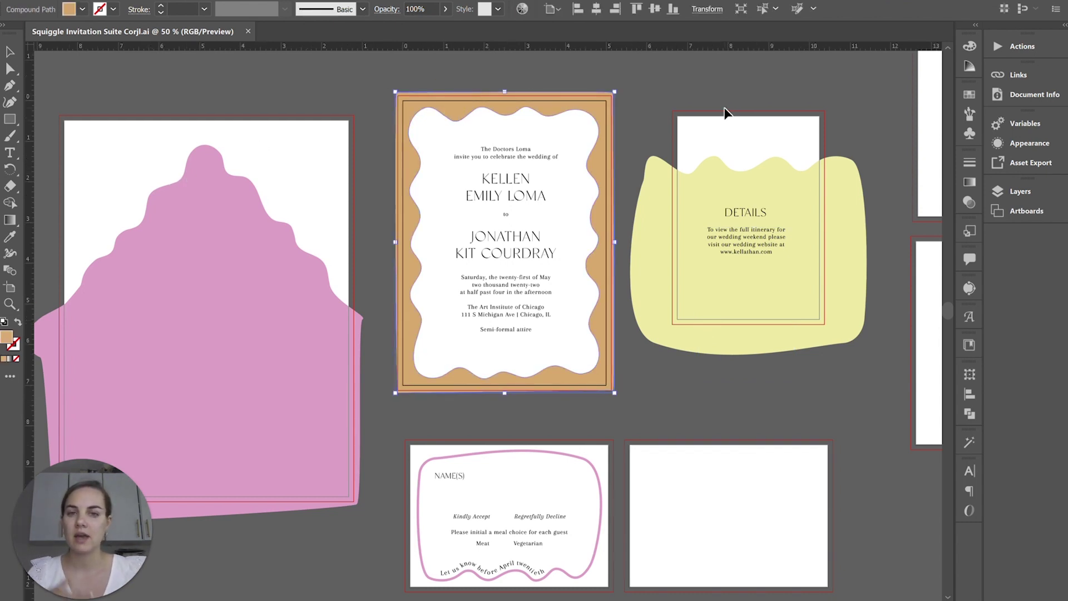
# - Drag the invitation wording and the DETAILS heading and body text below their cards
pyautogui.click(696, 84)
pyautogui.moveTo(510, 204); pyautogui.dragTo(252, 587)
pyautogui.click(482, 291)
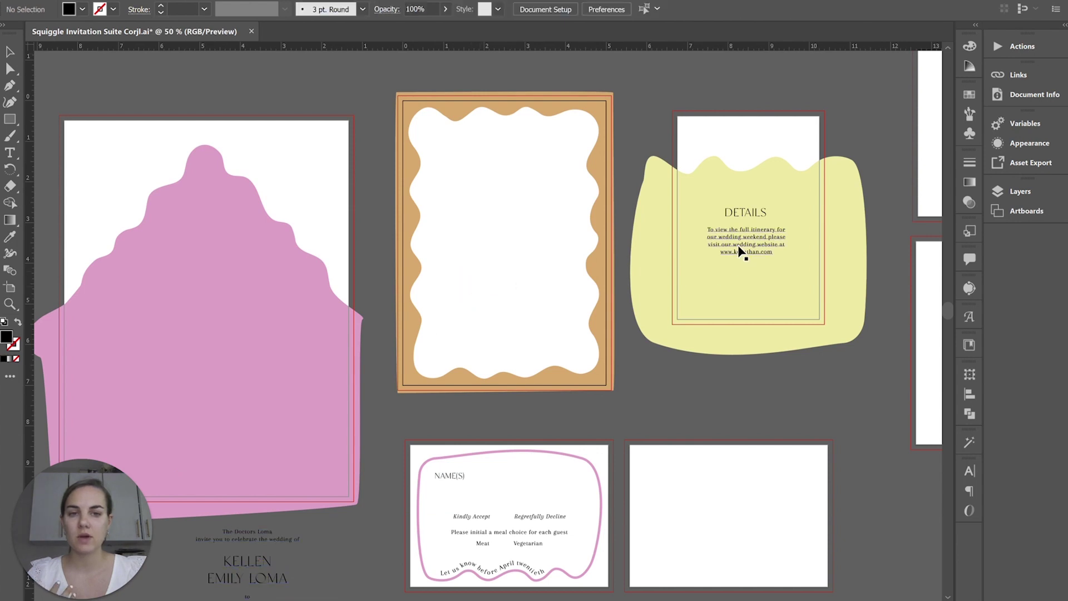
pyautogui.moveTo(744, 253); pyautogui.dragTo(818, 436)
pyautogui.moveTo(746, 223); pyautogui.dragTo(823, 400)
pyautogui.click(625, 403)
# - Select the tan wavy frame shape and switch to the Artboard tool
pyautogui.scroll(1, 564, 331)
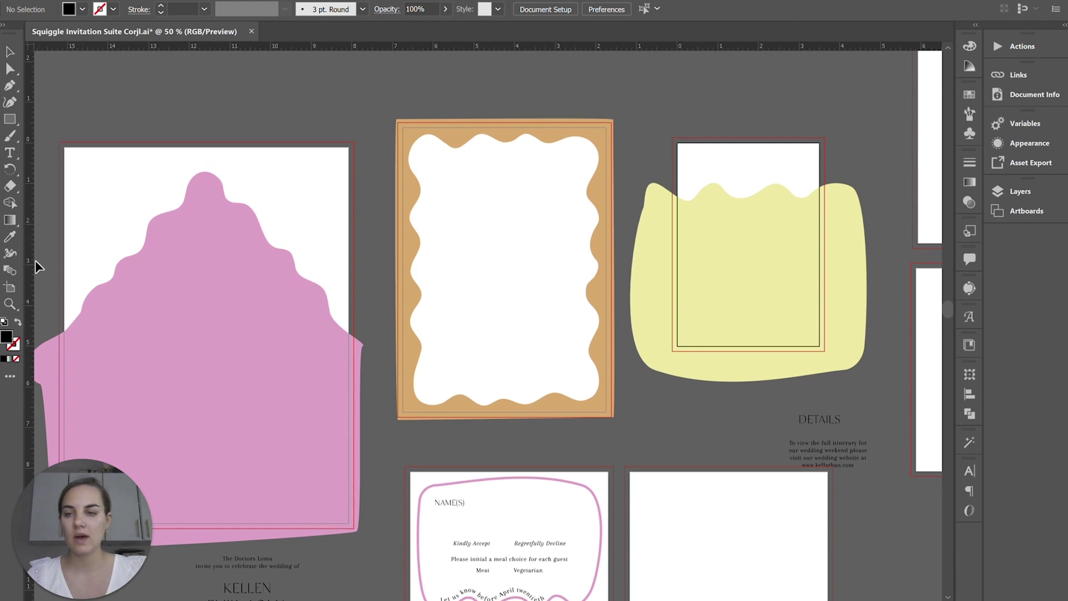
pyautogui.click(10, 287)
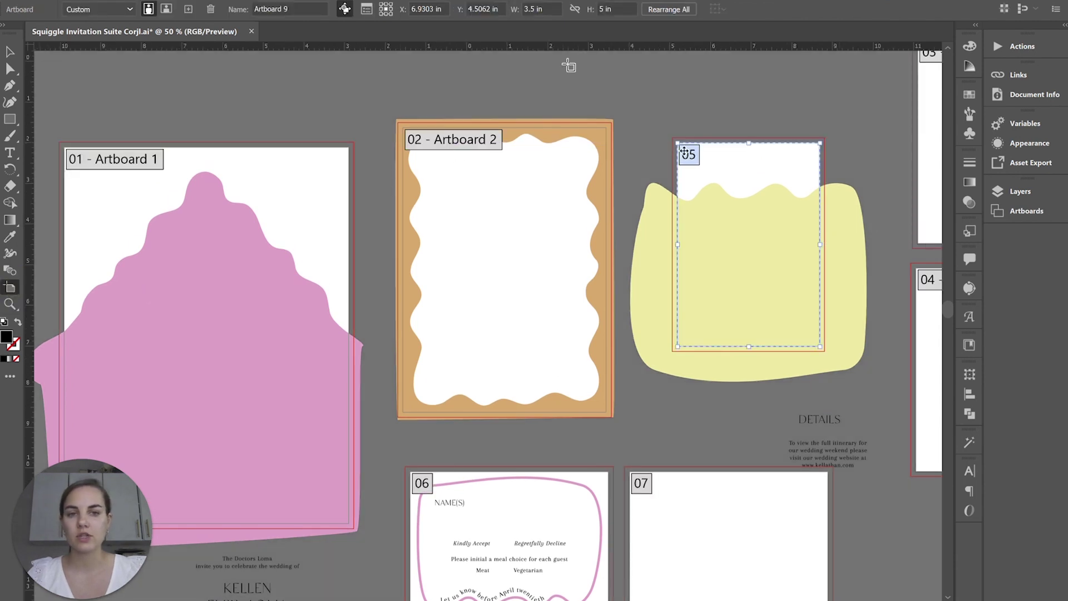
pyautogui.click(10, 52)
pyautogui.click(554, 133)
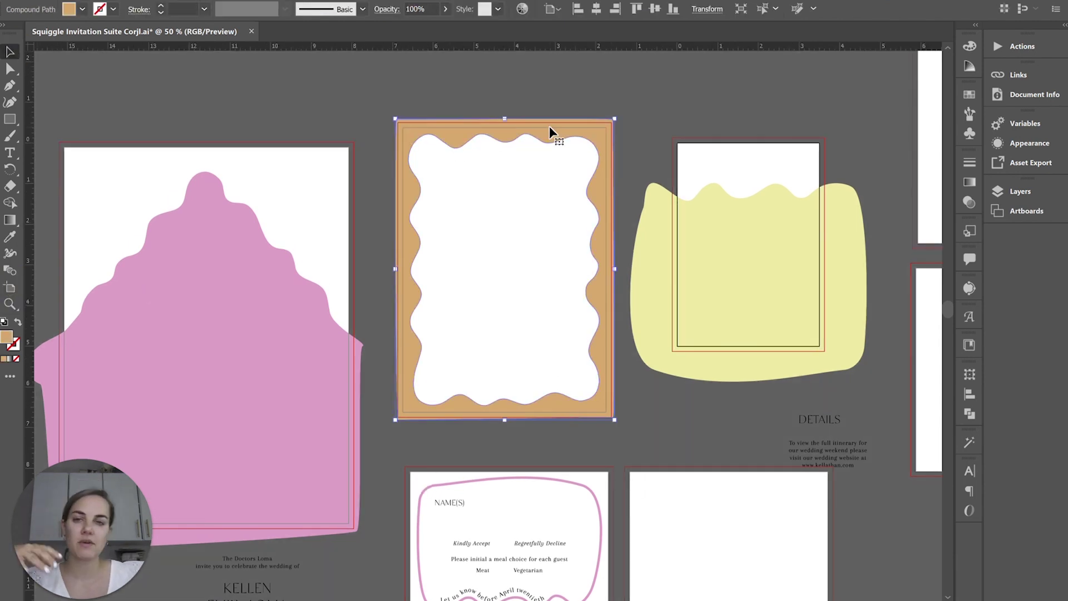
pyautogui.click(10, 287)
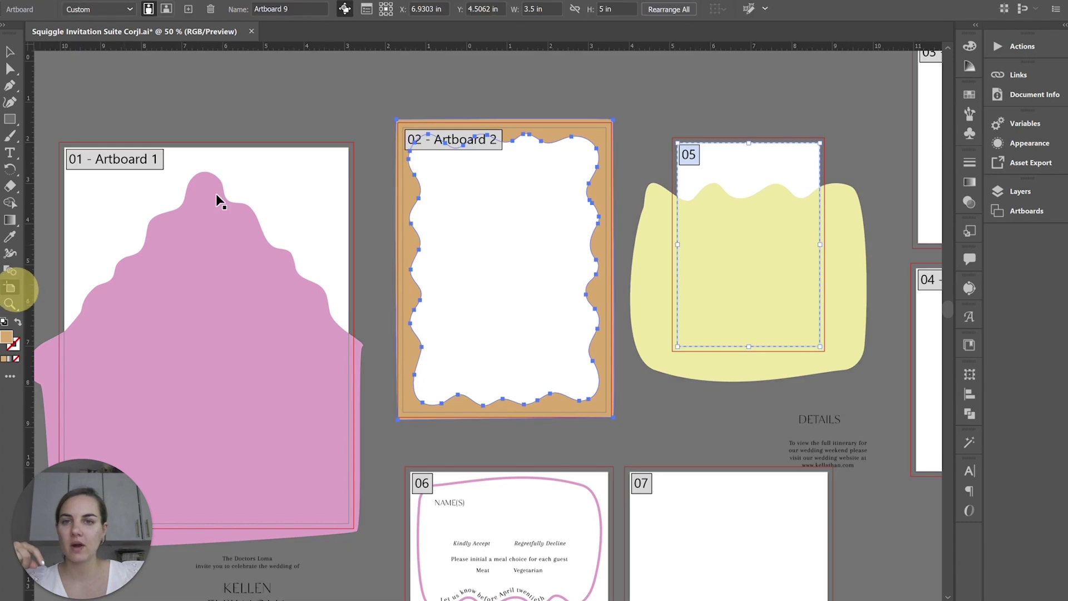
pyautogui.click(531, 9)
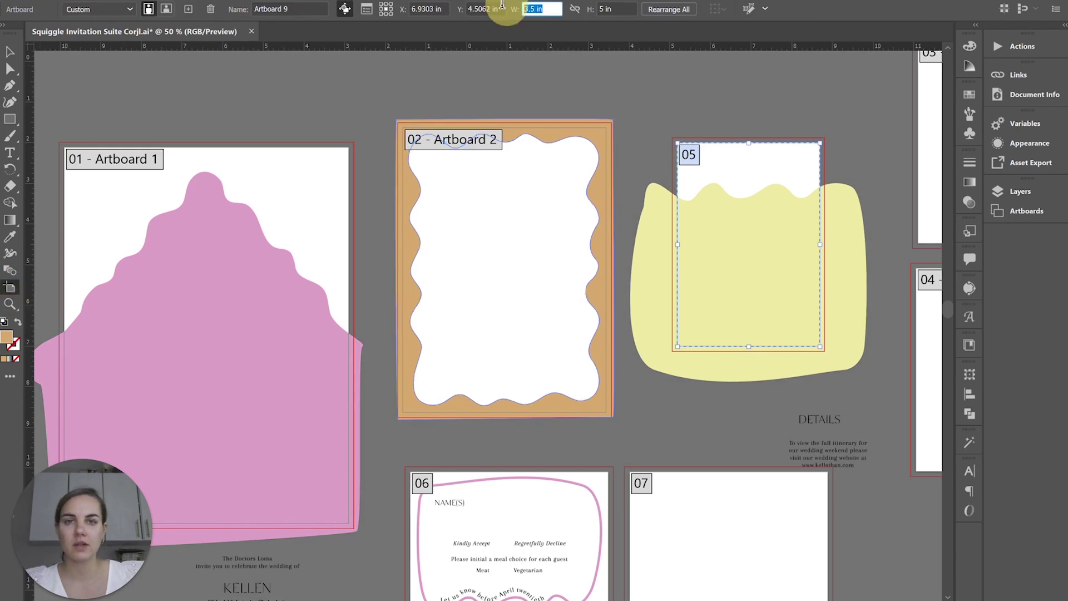
# - Resize artboard 02 to 5.25 × 7.25 in
pyautogui.click(519, 232)
pyautogui.click(548, 9)
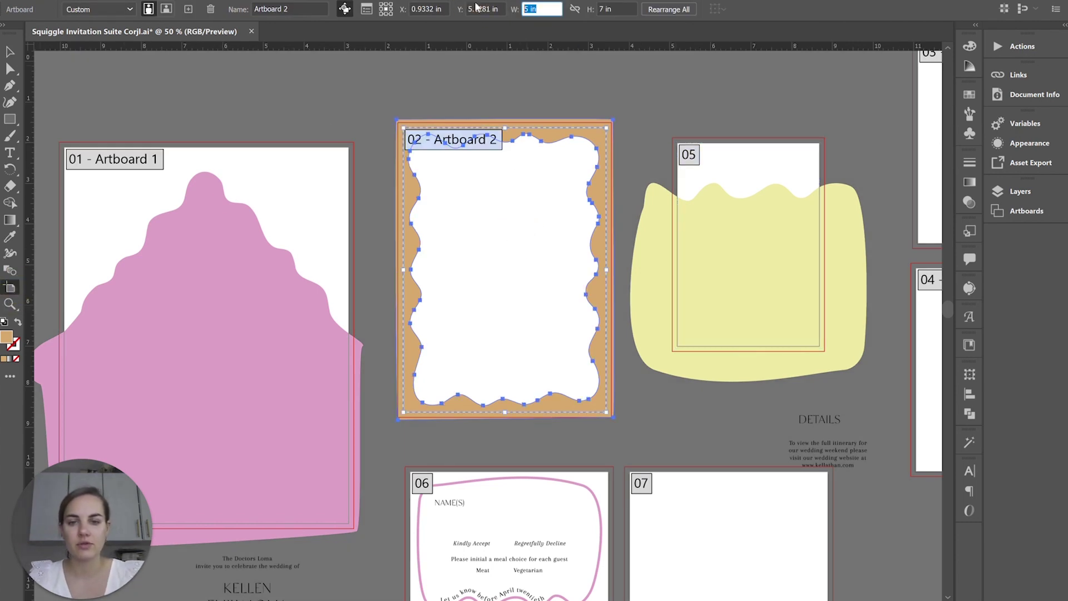
pyautogui.write('5.25')
pyautogui.press('Tab')
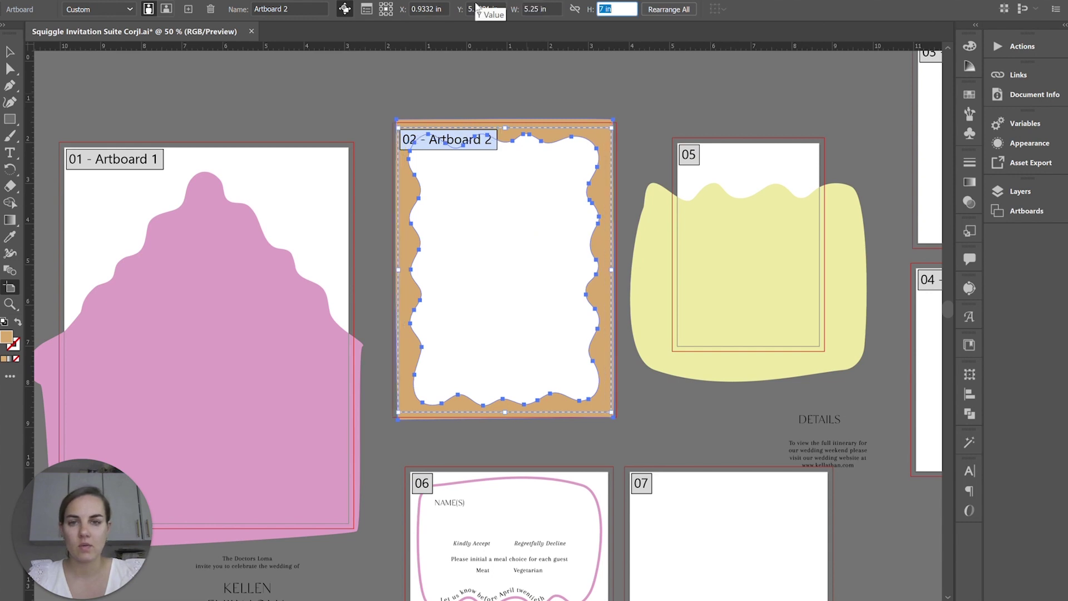
pyautogui.write('7.25')
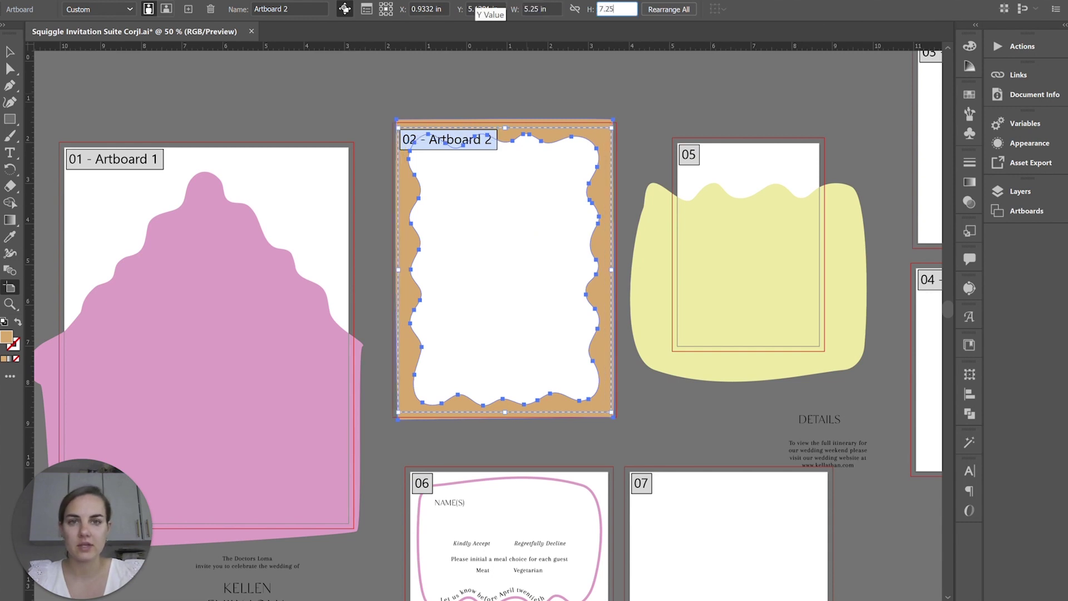
pyautogui.press('Return')
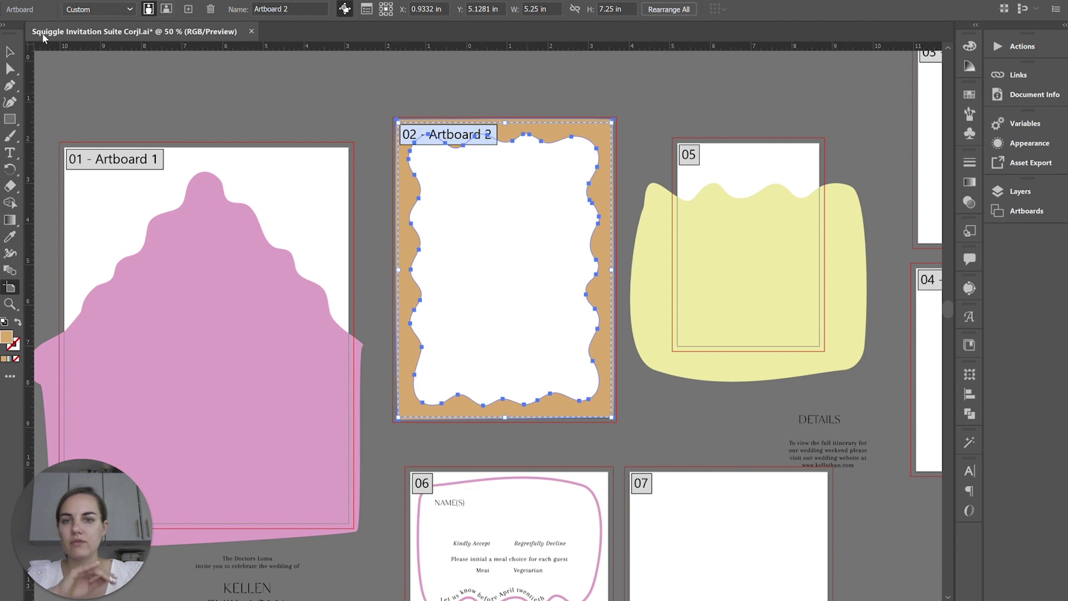
# - Resize artboard 05 to 3.75 × 5.25 in and return to the Selection tool
pyautogui.click(732, 245)
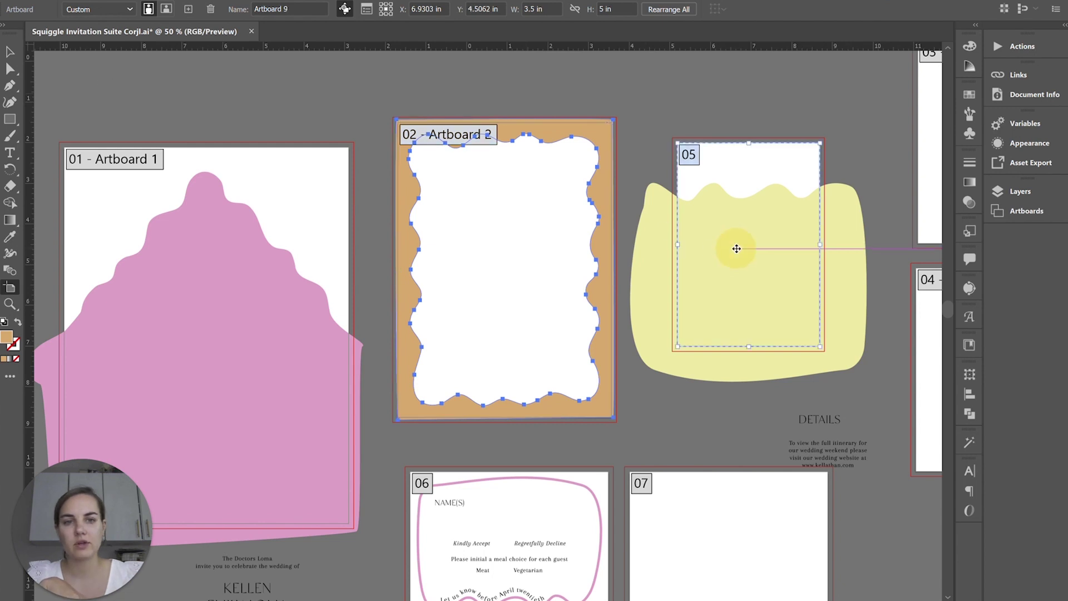
pyautogui.click(531, 9)
pyautogui.write('7')
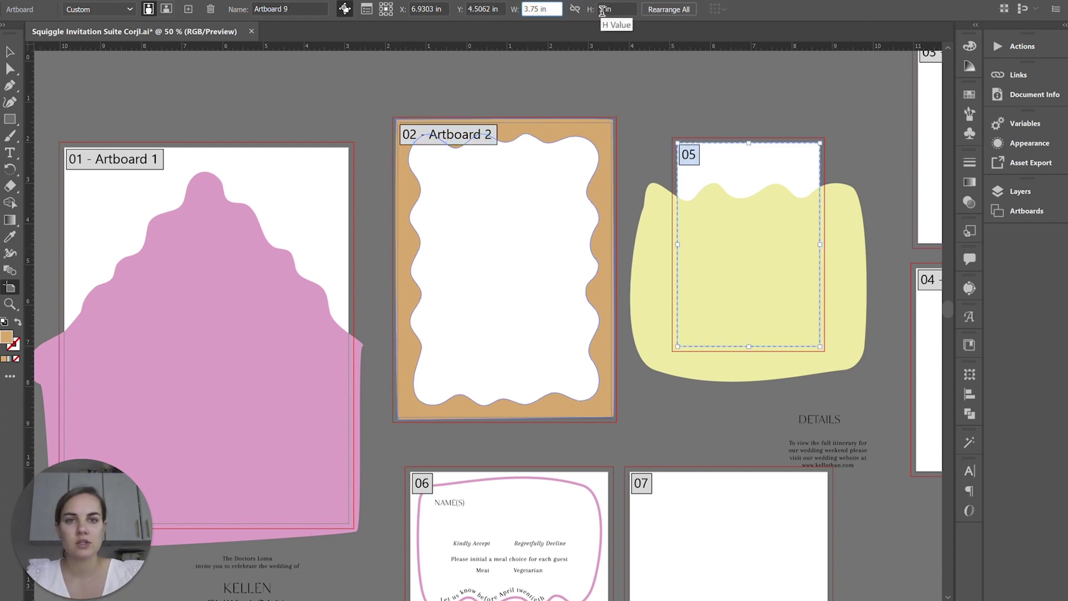
pyautogui.click(604, 9)
pyautogui.write('.25')
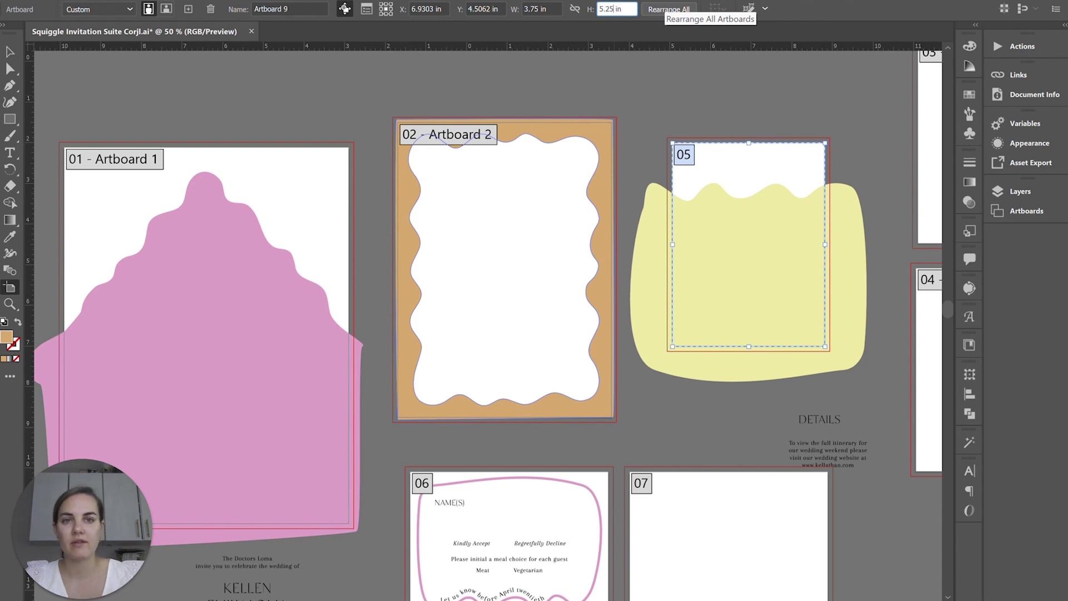
pyautogui.press('Return')
pyautogui.press('v')
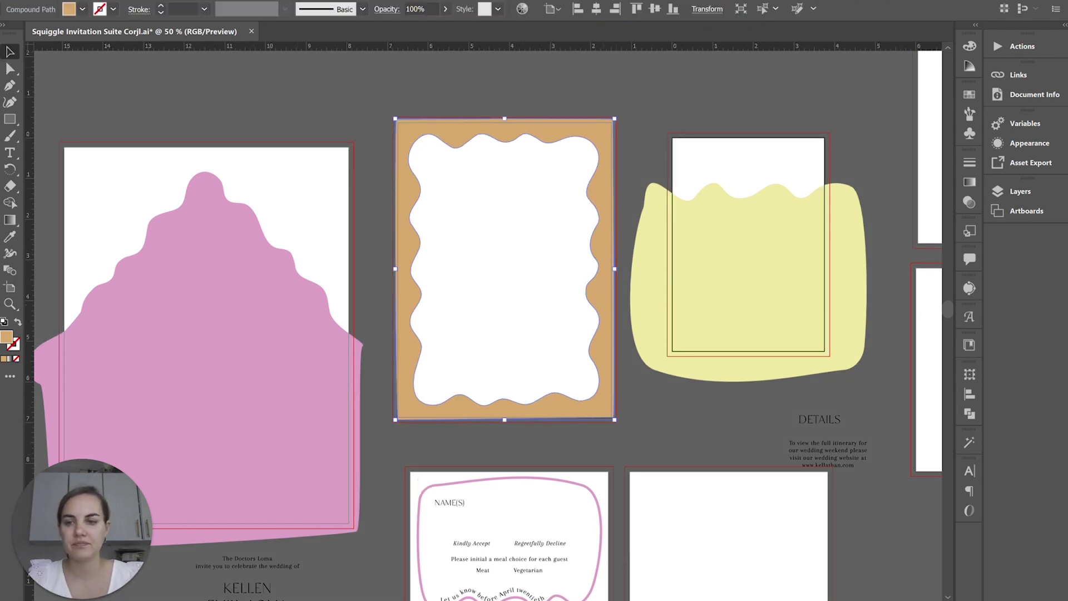
# - Export artboard 2 as SVG, replacing Squiggle Invitation Suite Corjl-02.svg
pyautogui.hotkey('ctrl', 'shift', 's')
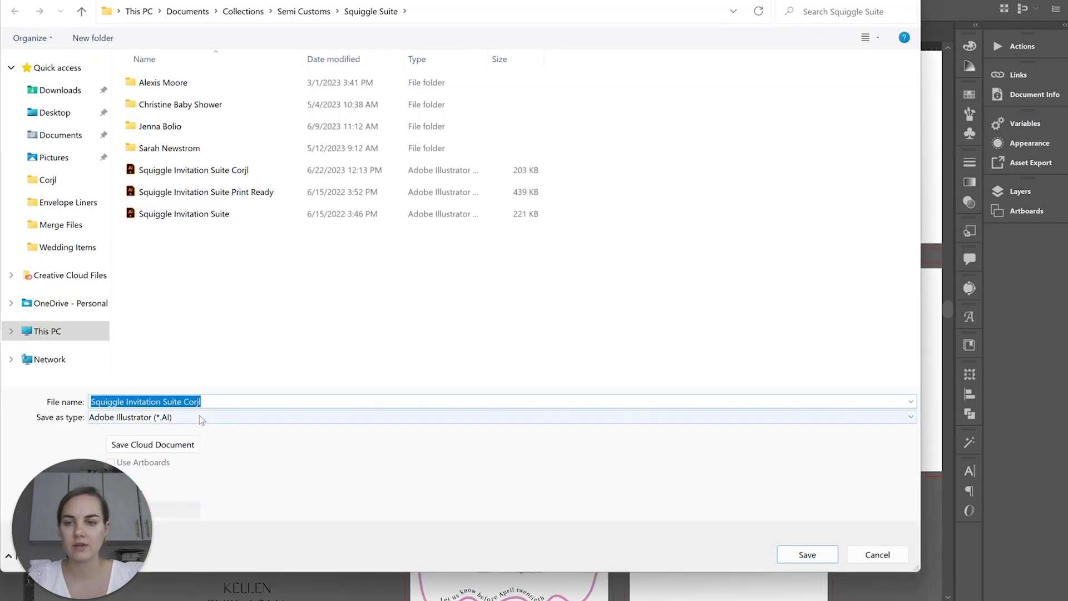
pyautogui.click(201, 417)
pyautogui.click(181, 476)
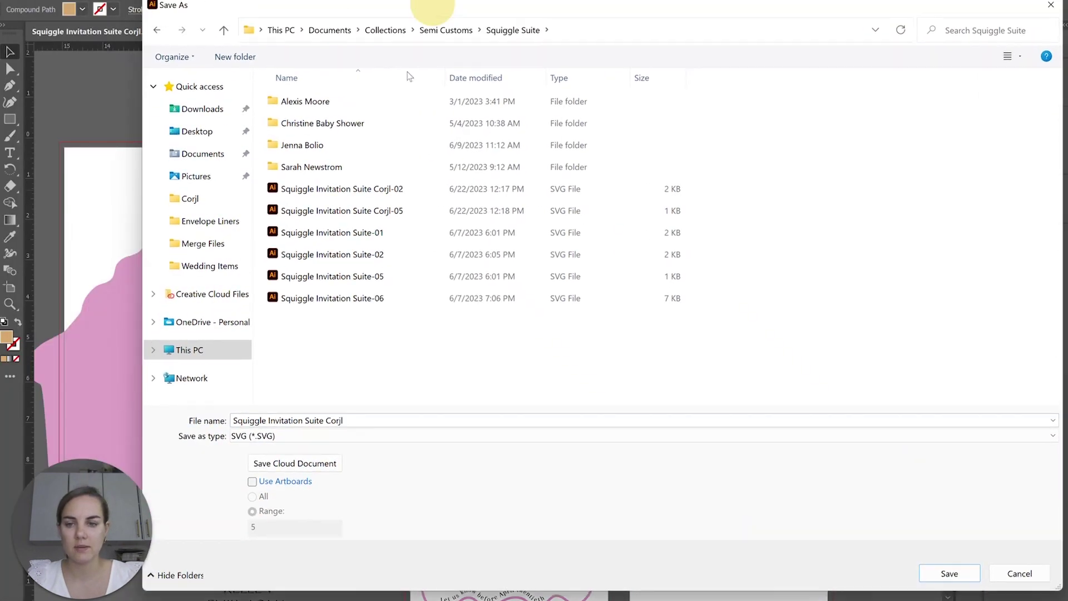
pyautogui.click(253, 482)
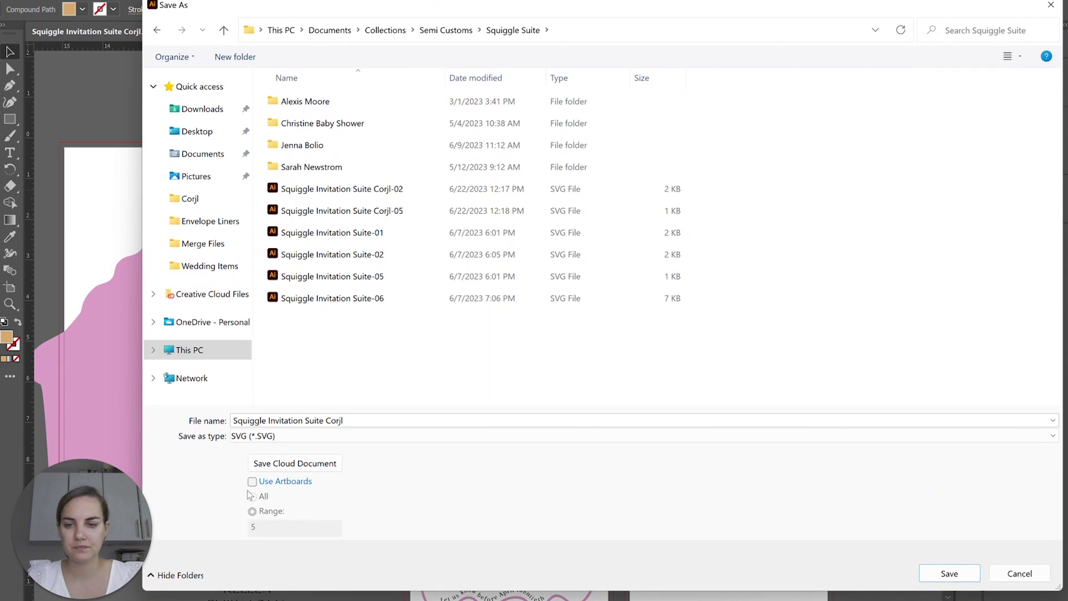
pyautogui.doubleClick(273, 527)
pyautogui.write('2')
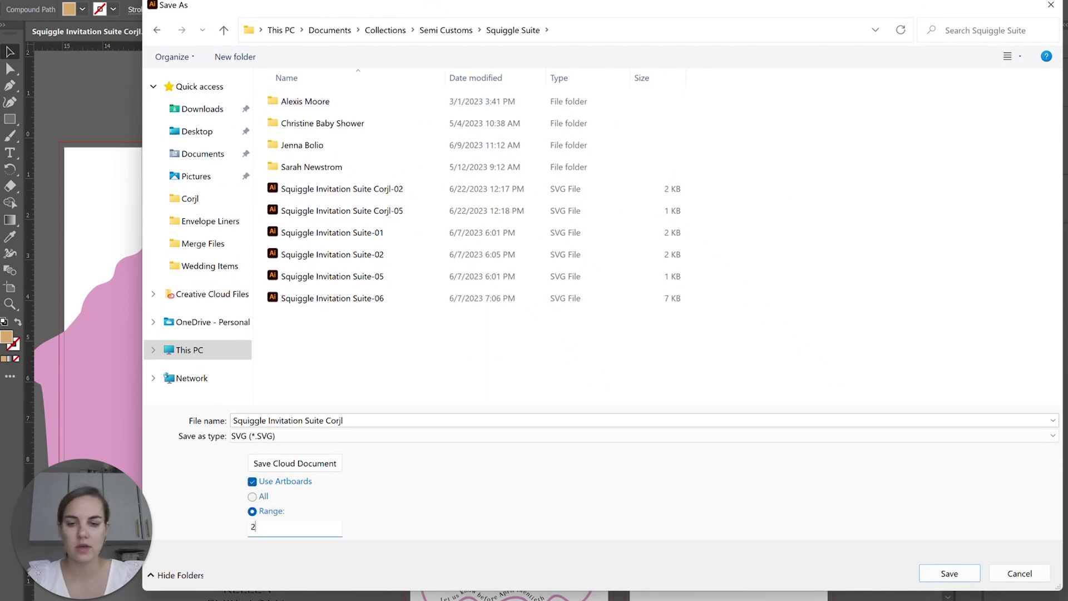
pyautogui.click(949, 573)
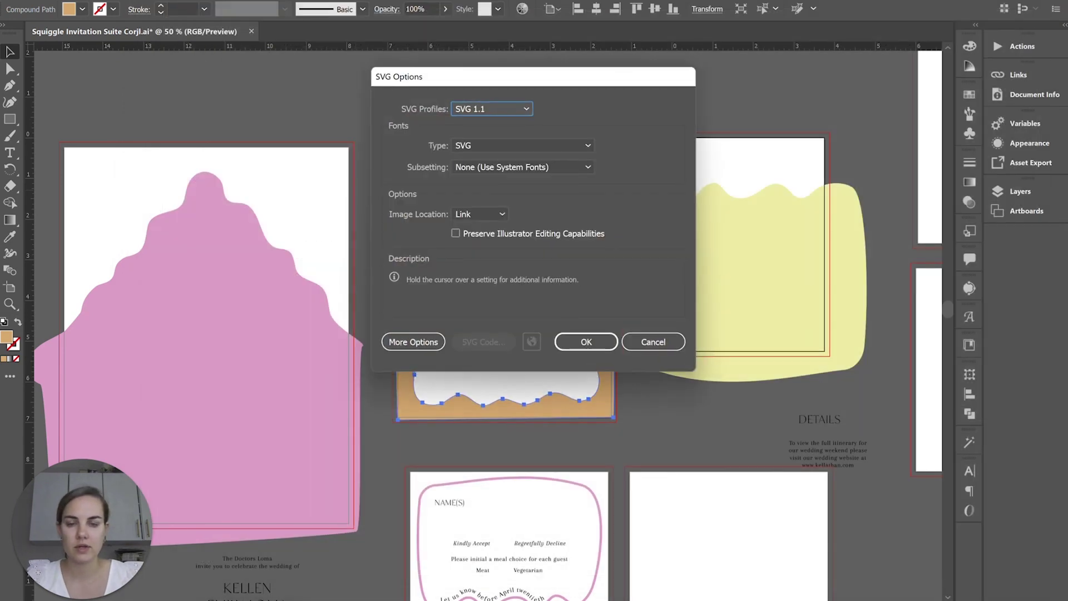
pyautogui.click(582, 342)
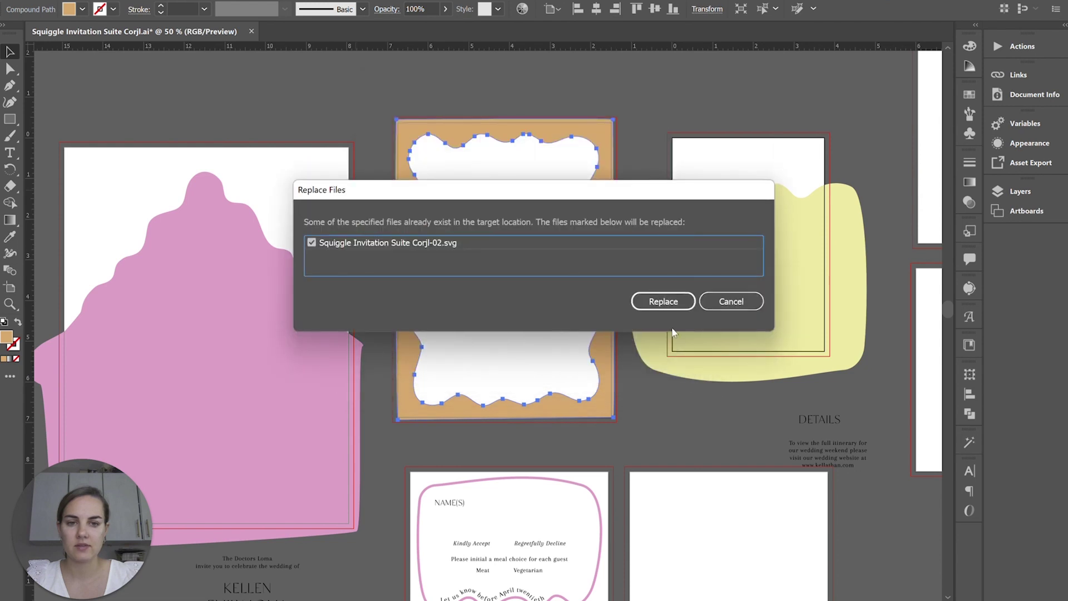
pyautogui.click(667, 302)
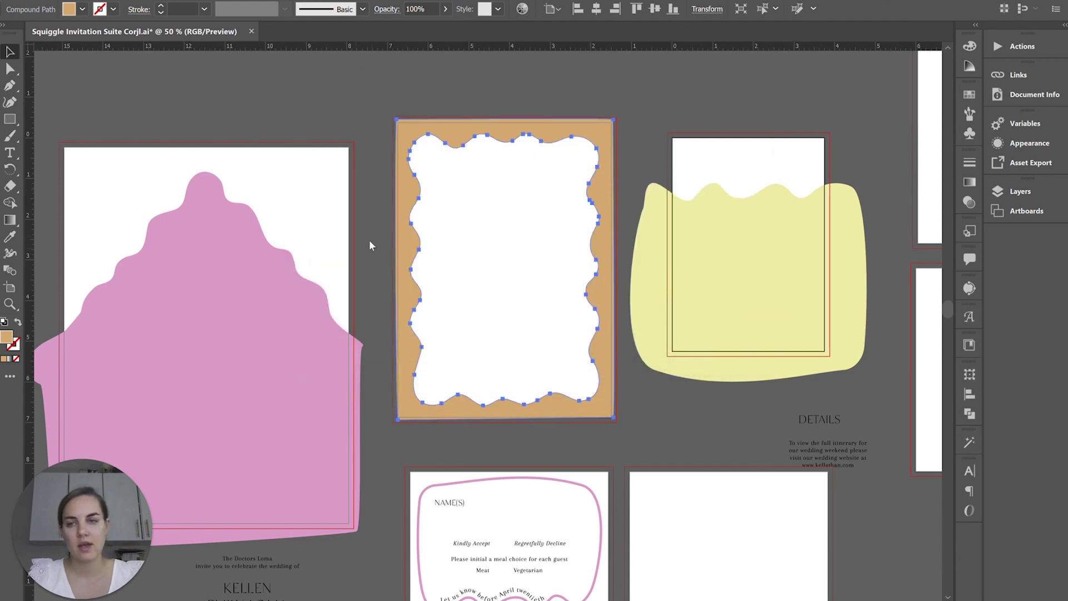
# - Export artboard 5 as SVG, replacing Squiggle Invitation Suite Corjl-05.svg
pyautogui.hotkey('ctrl', 'shift', 's')
pyautogui.click(208, 417)
pyautogui.click(186, 475)
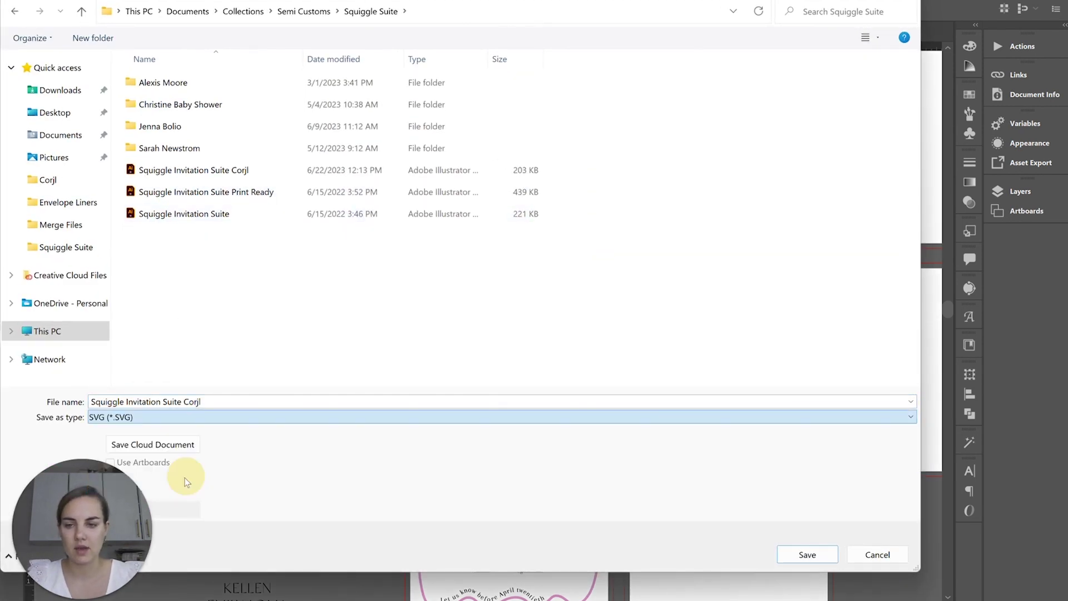
pyautogui.click(159, 467)
pyautogui.click(182, 509)
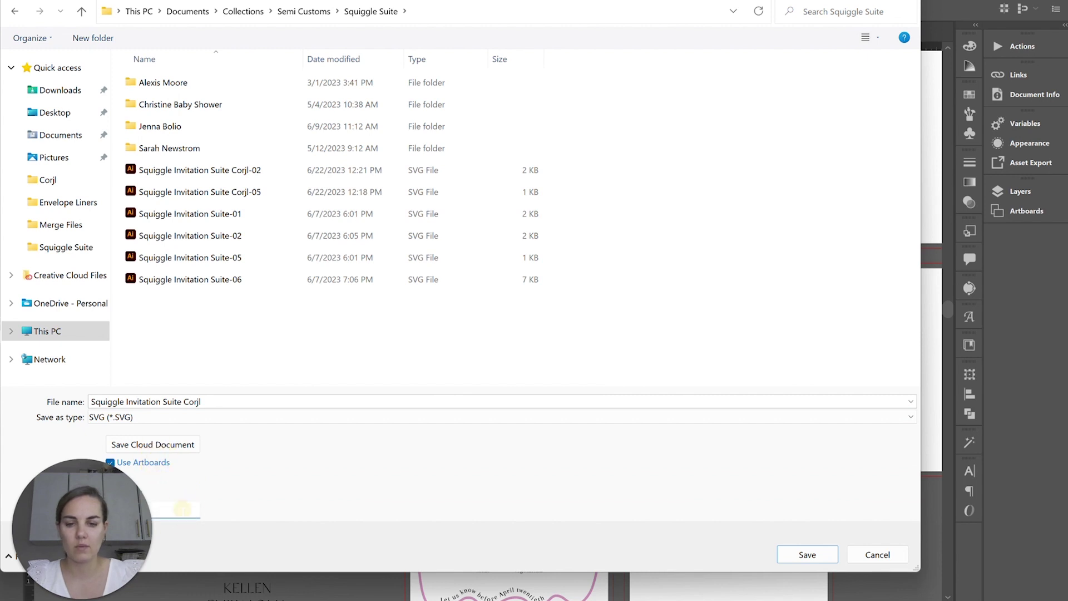
pyautogui.press('Return')
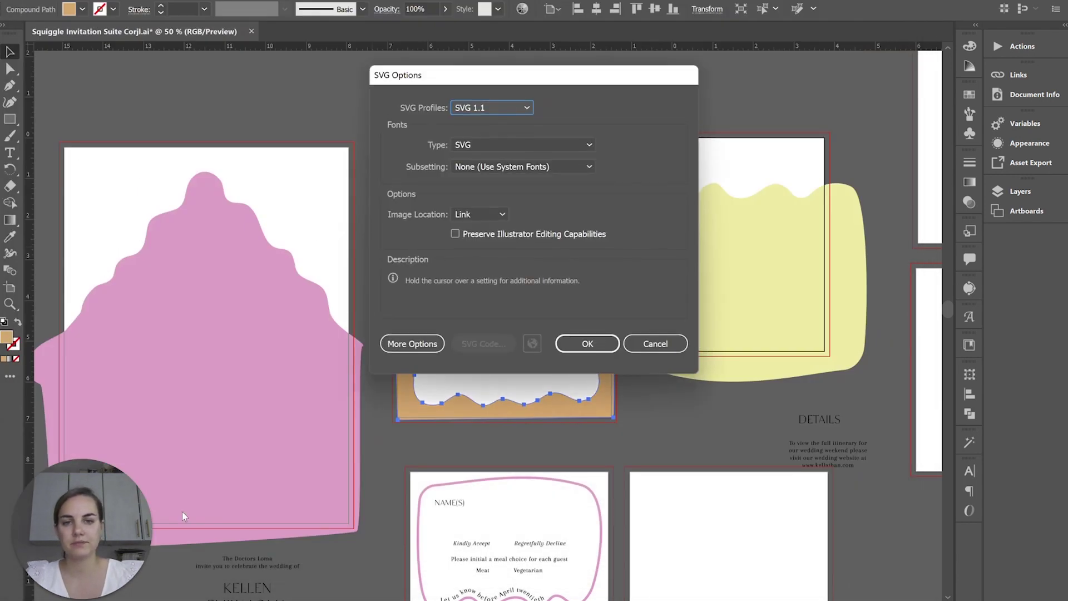
pyautogui.press('Return')
pyautogui.click(641, 306)
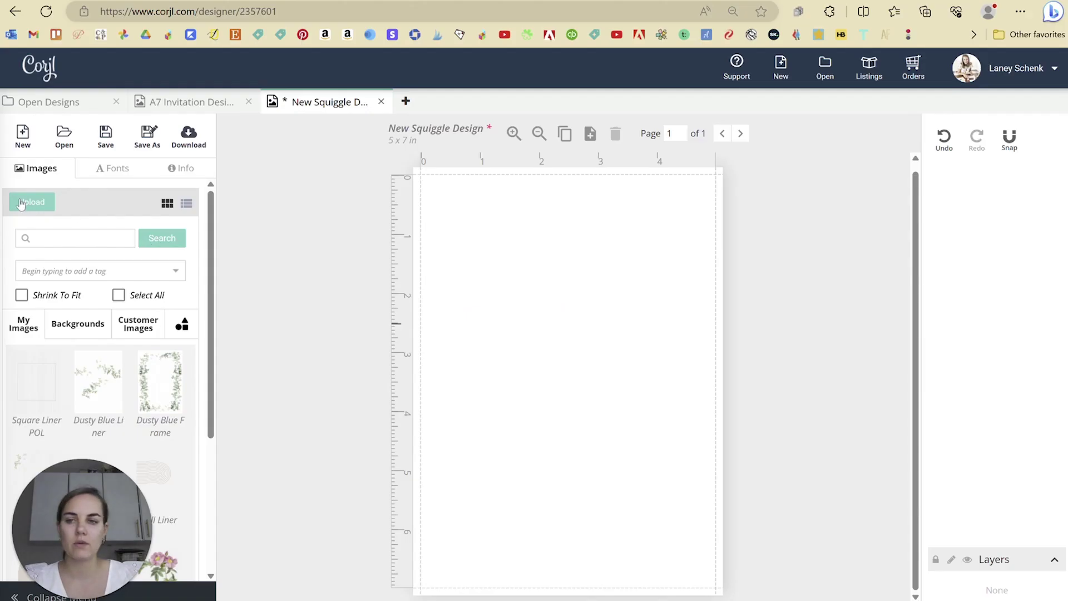
# - Queue the Corjl-02 and Corjl-05 squiggle SVGs in the Upload Images dialog
pyautogui.click(23, 202)
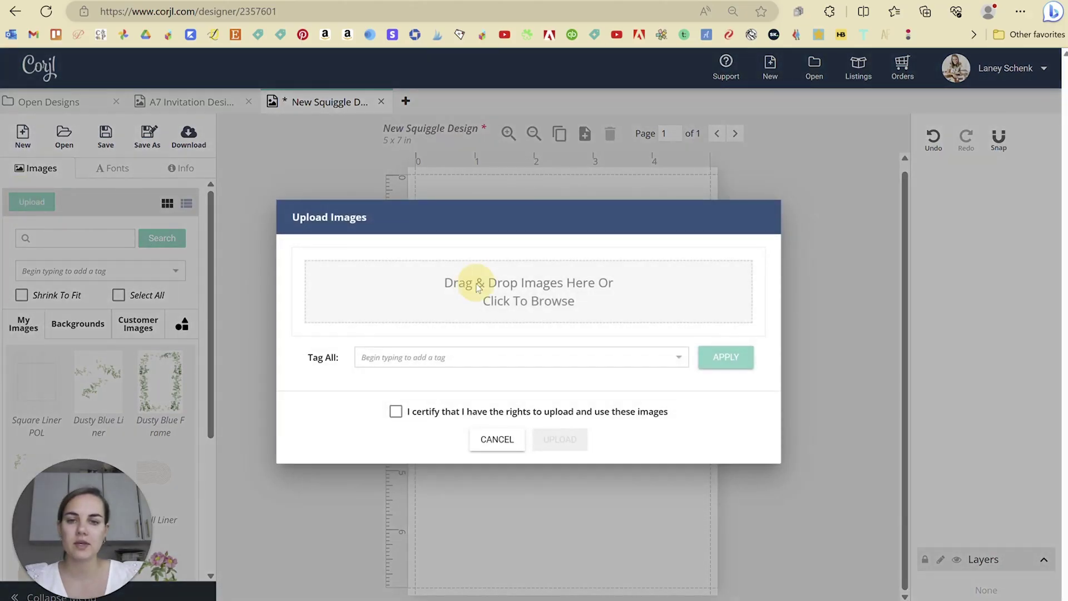
pyautogui.click(478, 288)
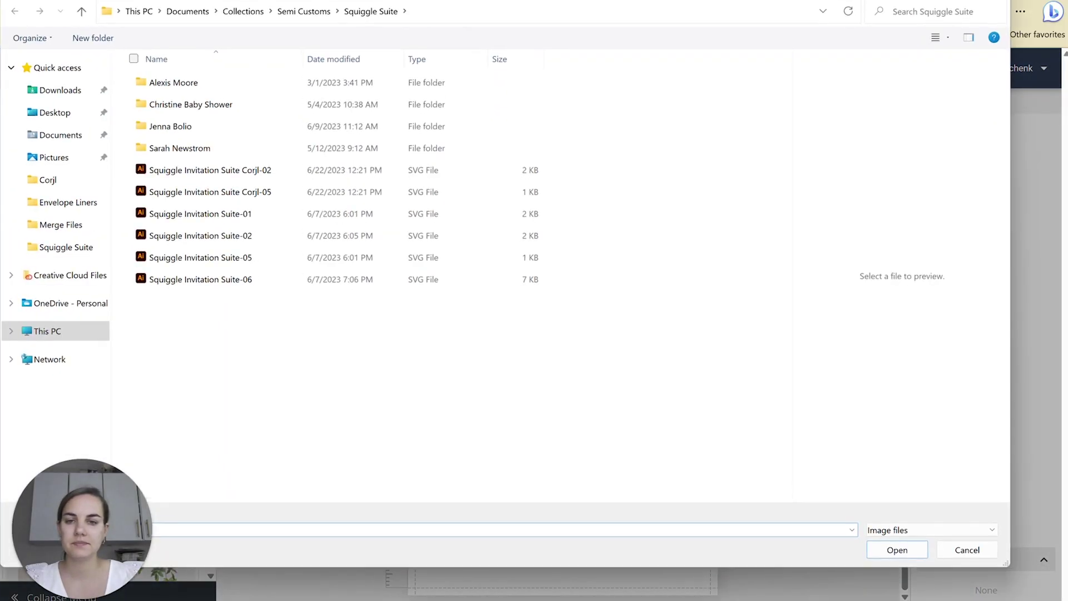
pyautogui.click(129, 169)
pyautogui.click(129, 192)
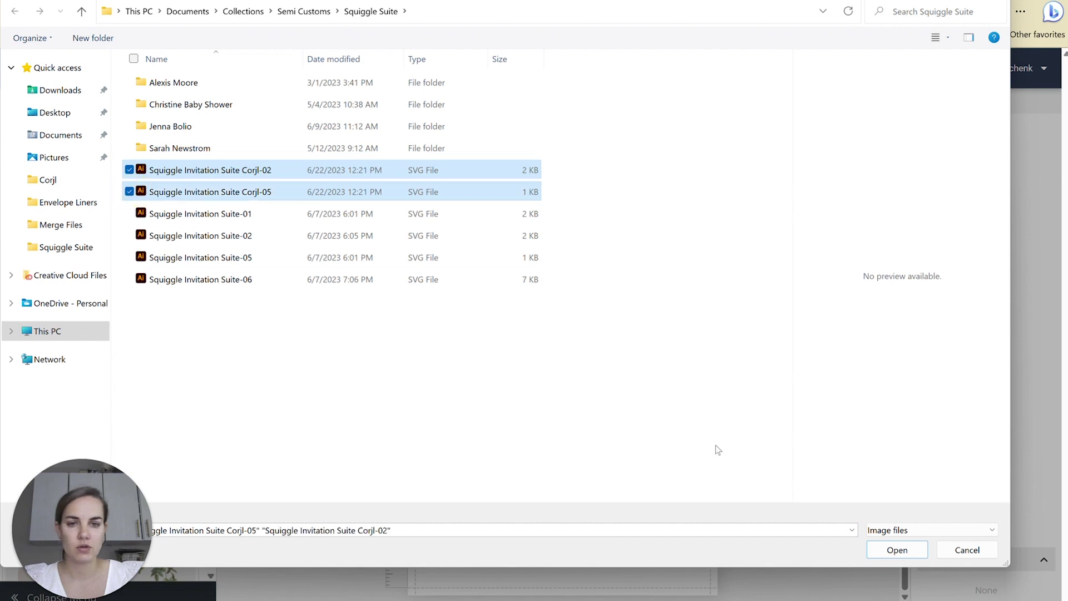
pyautogui.click(882, 550)
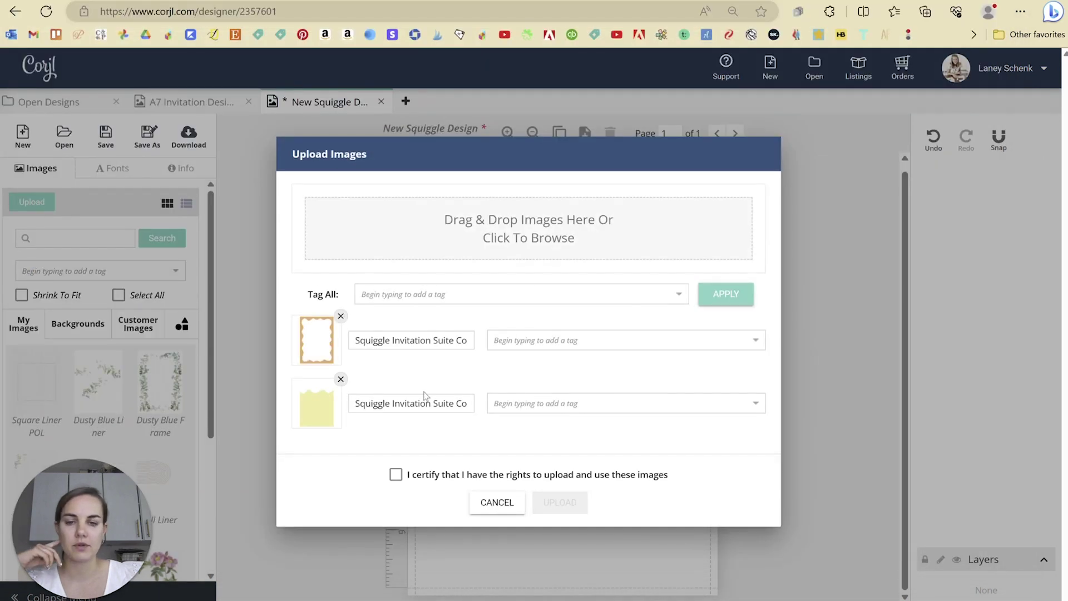
# - Rename the images Squiggle Frame A7 and Squiggle Frame Details and certify upload rights
pyautogui.tripleClick(435, 341)
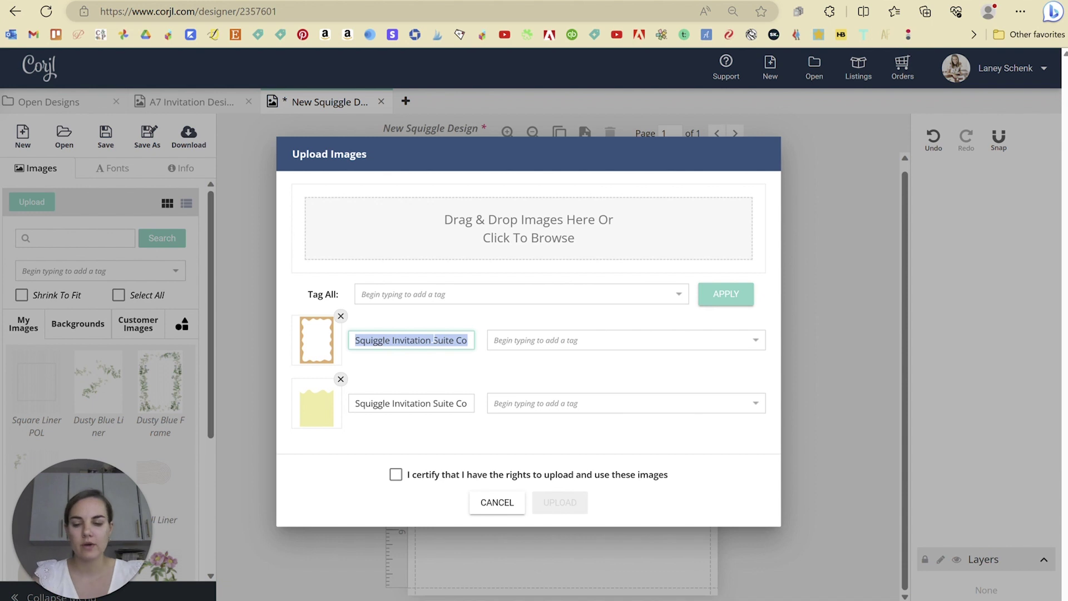
pyautogui.write('Squiggle Frmae')
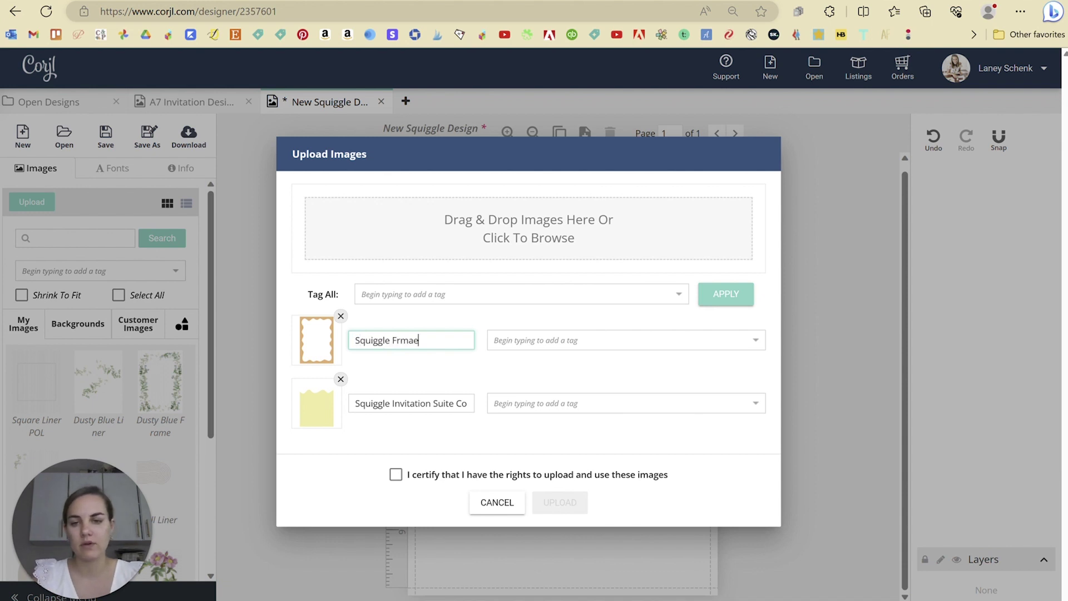
pyautogui.press('BackSpace')
pyautogui.press('BackSpace')
pyautogui.press('BackSpace')
pyautogui.write('ame A7')
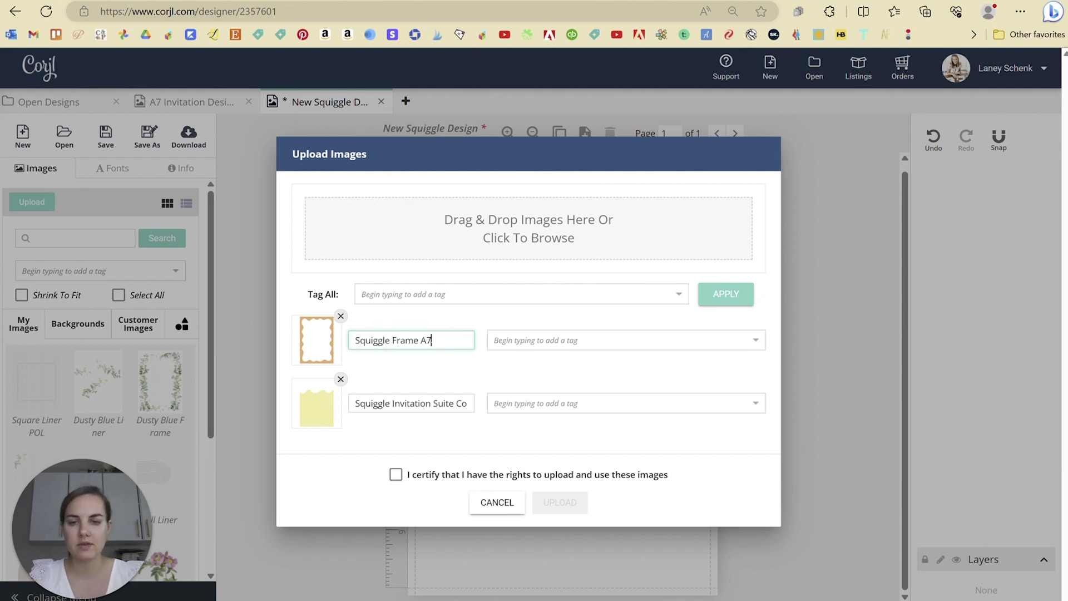
pyautogui.press('Tab')
pyautogui.write('Squiggle ')
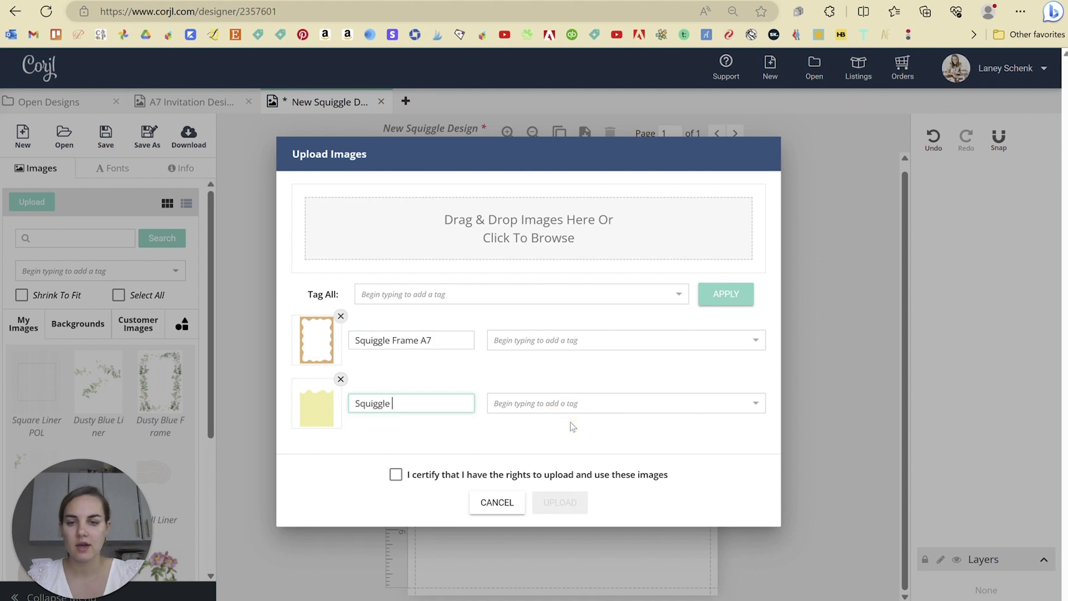
pyautogui.write('Frame Dte')
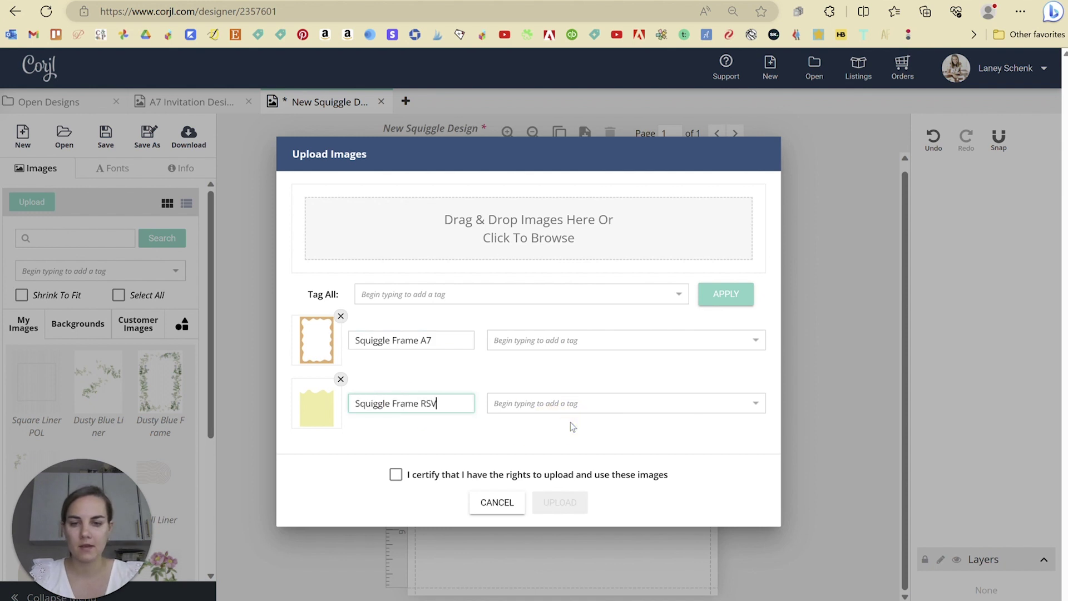
pyautogui.press('BackSpace')
pyautogui.press('BackSpace')
pyautogui.write('etails')
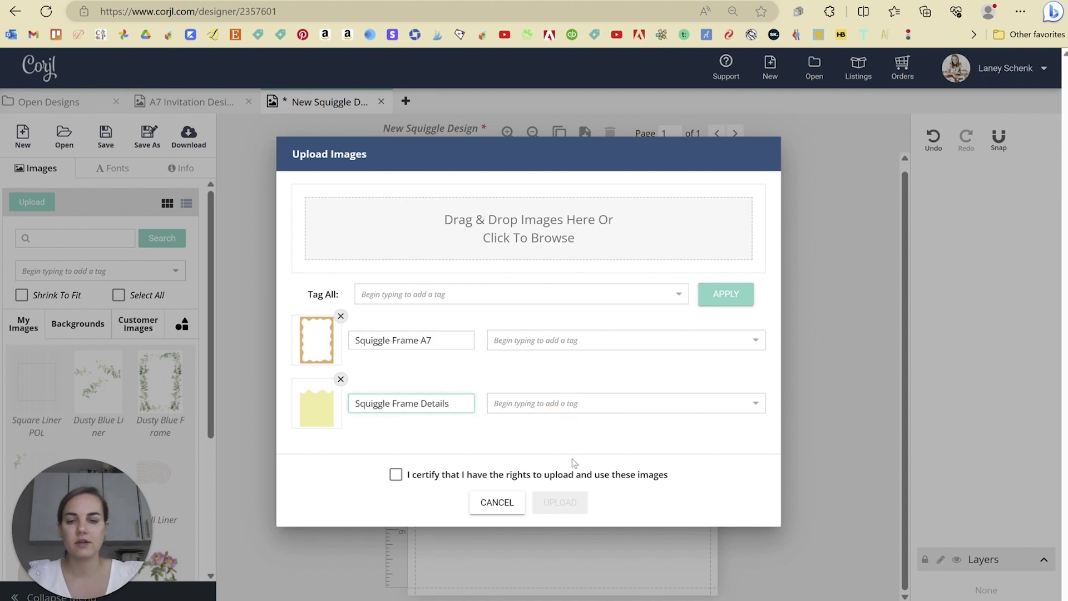
pyautogui.click(398, 475)
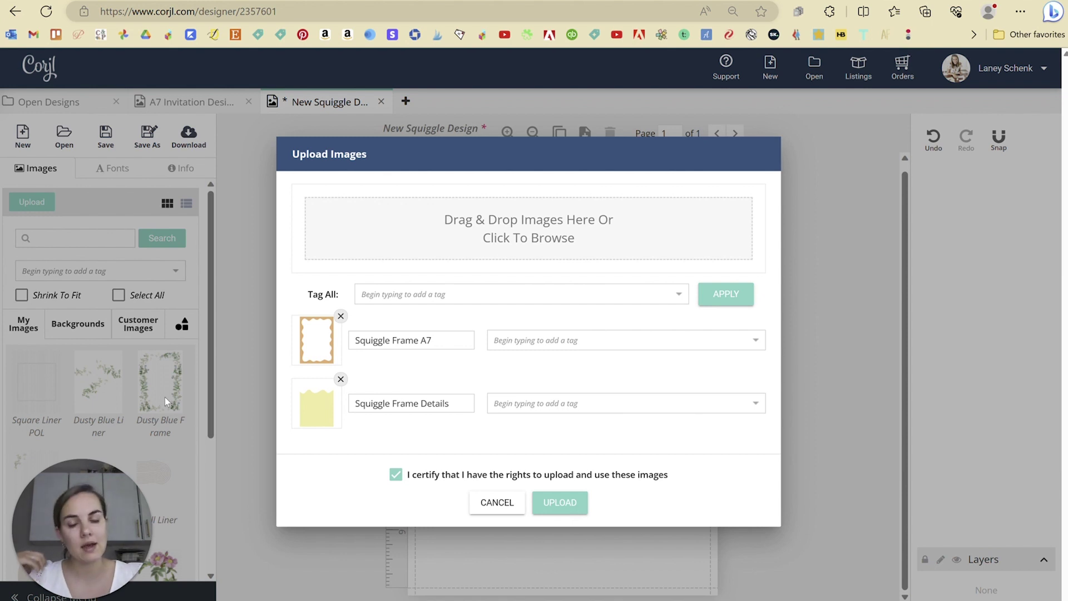
# - Upload the queued Squiggle Frame A7 and Squiggle Frame Details images into My Images
pyautogui.click(573, 511)
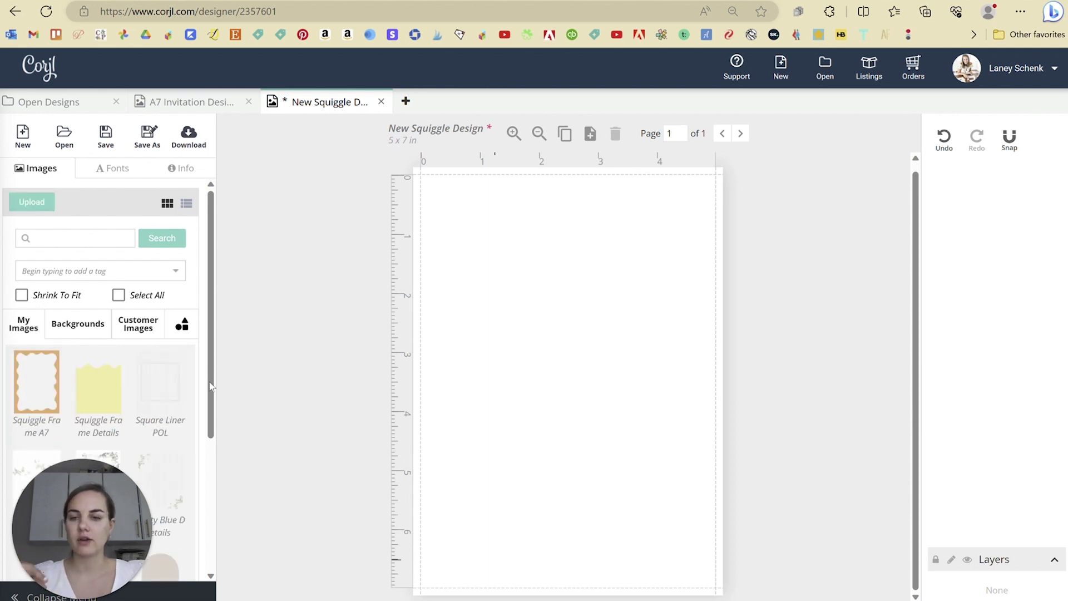
# - Add Squiggle Frame A7 to the page and stretch it over the full 5 x 7 card
pyautogui.scroll(-3, 67, 356)
pyautogui.scroll(3, 102, 326)
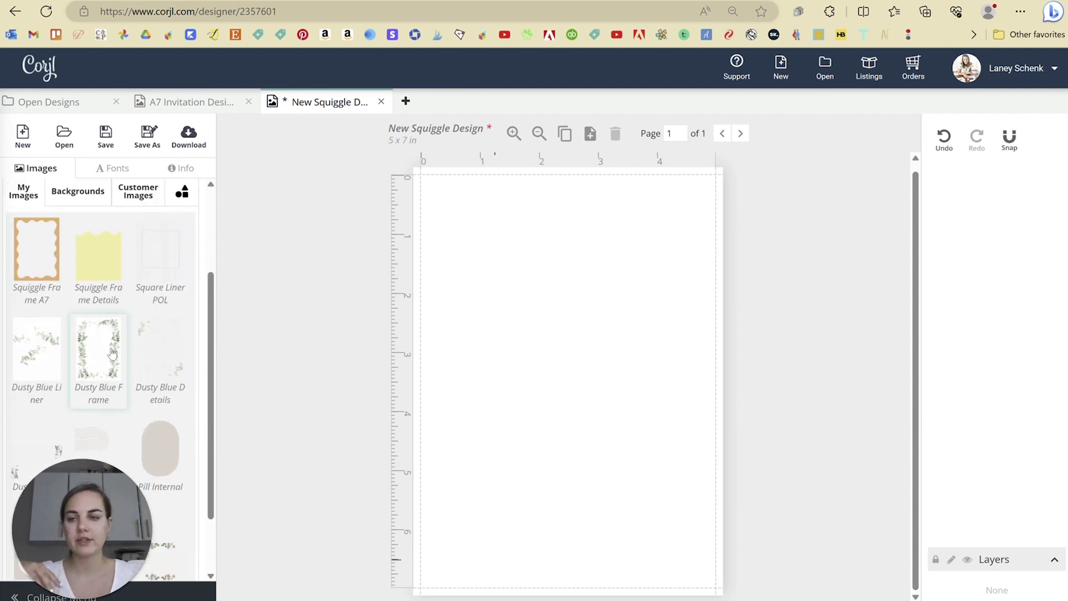
pyautogui.scroll(-1, 144, 361)
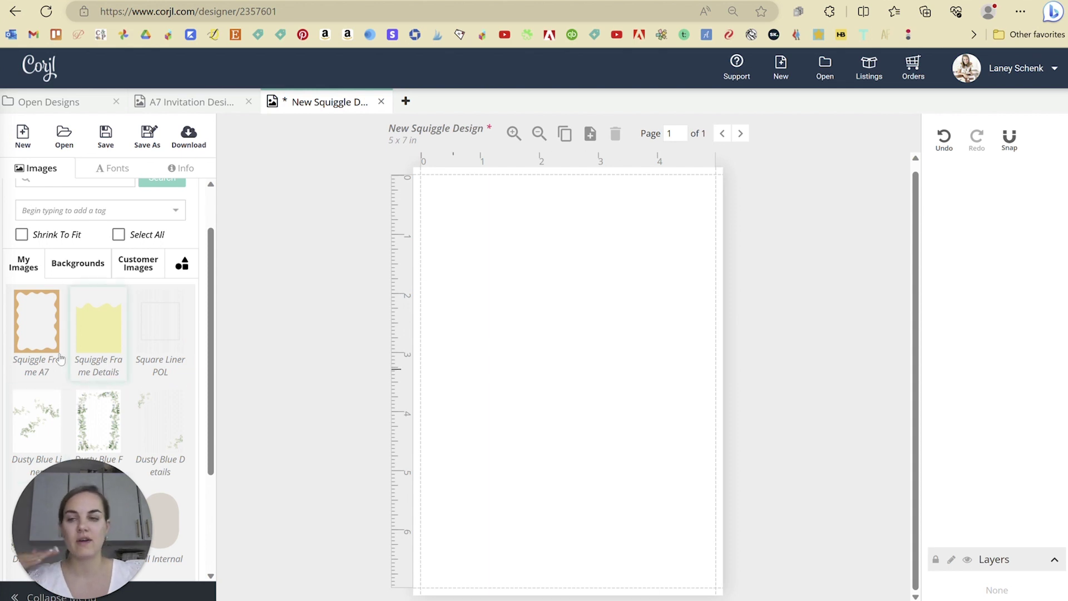
pyautogui.click(50, 332)
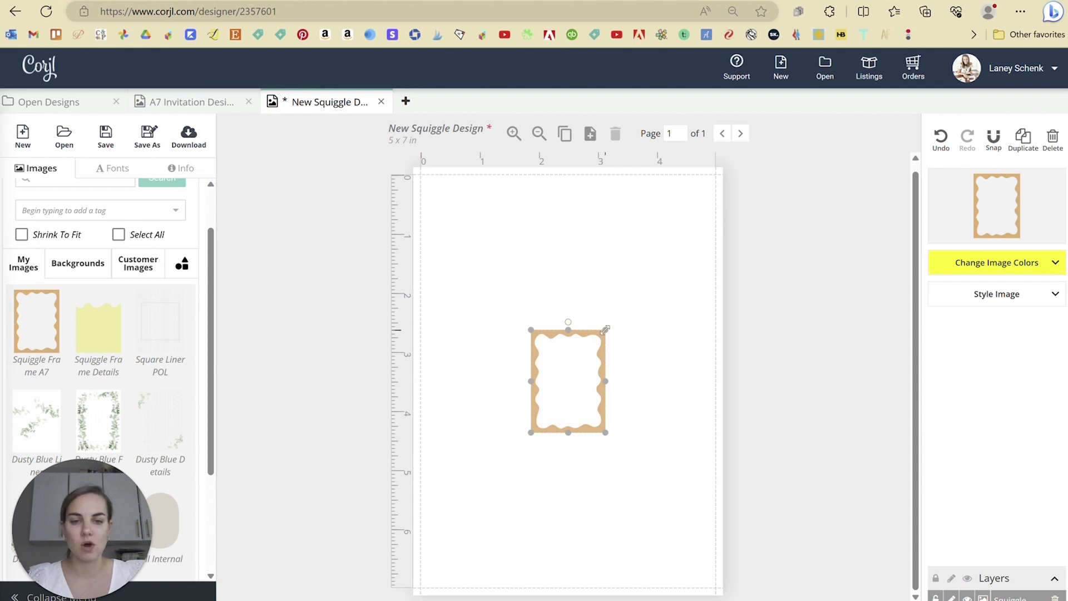
pyautogui.moveTo(605, 330); pyautogui.dragTo(745, 166)
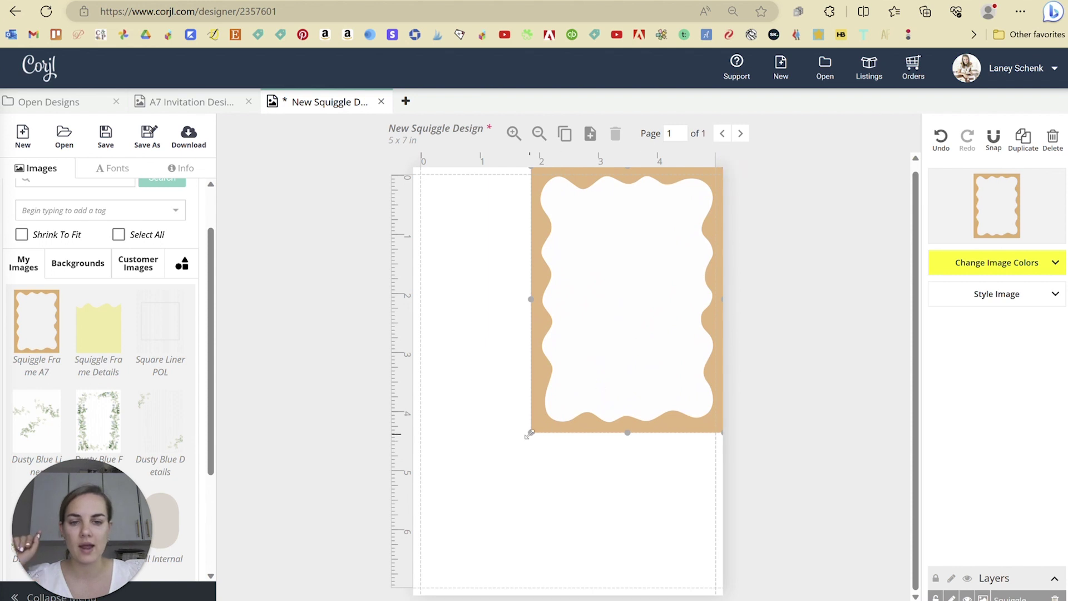
pyautogui.moveTo(529, 434)
pyautogui.mouseDown()
pyautogui.moveTo(472, 471)
pyautogui.moveTo(376, 598)
pyautogui.mouseUp()
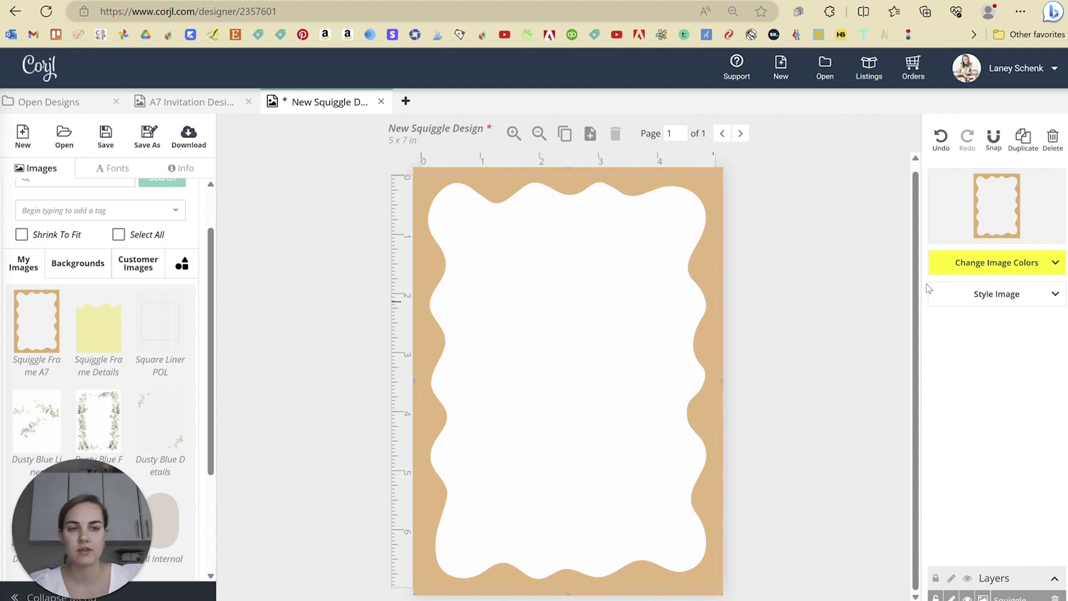
# - Preview mint green, yellow and purple on the squiggle frame, then undo back to tan
pyautogui.click(1012, 263)
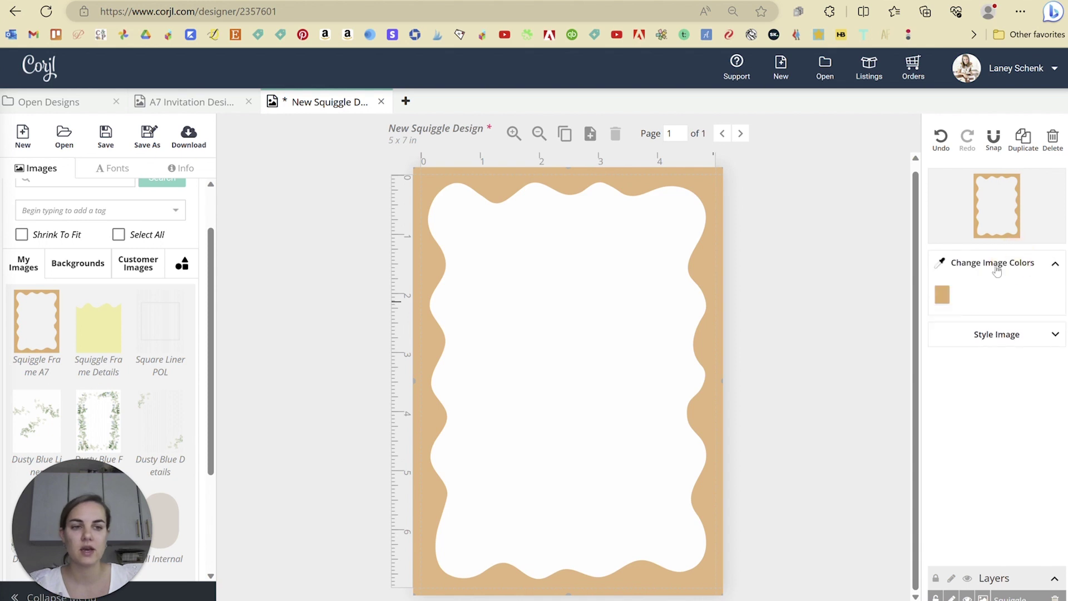
pyautogui.click(944, 295)
pyautogui.click(884, 202)
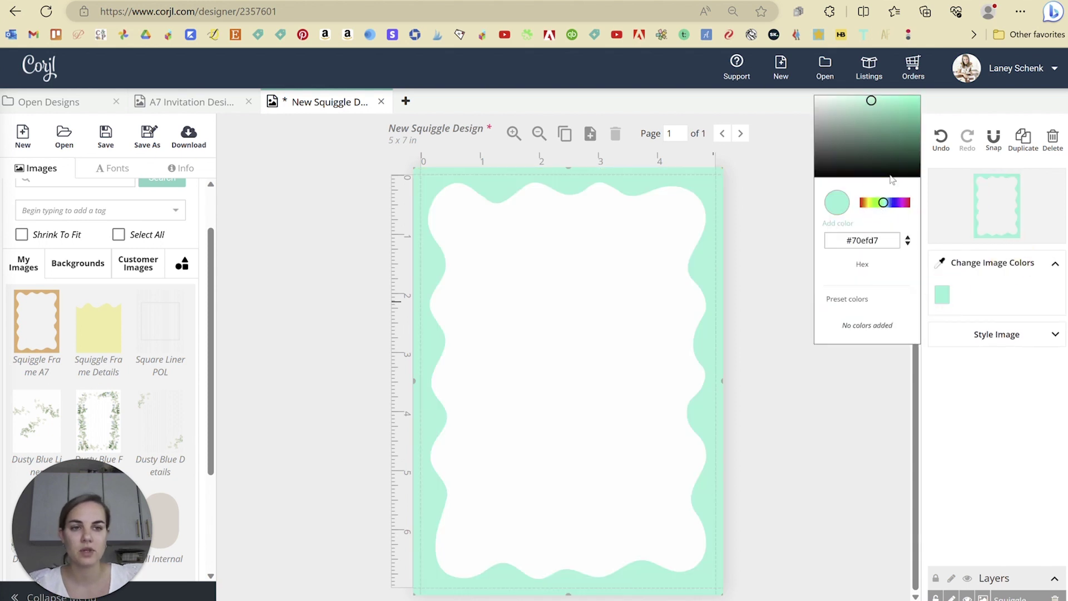
pyautogui.click(866, 203)
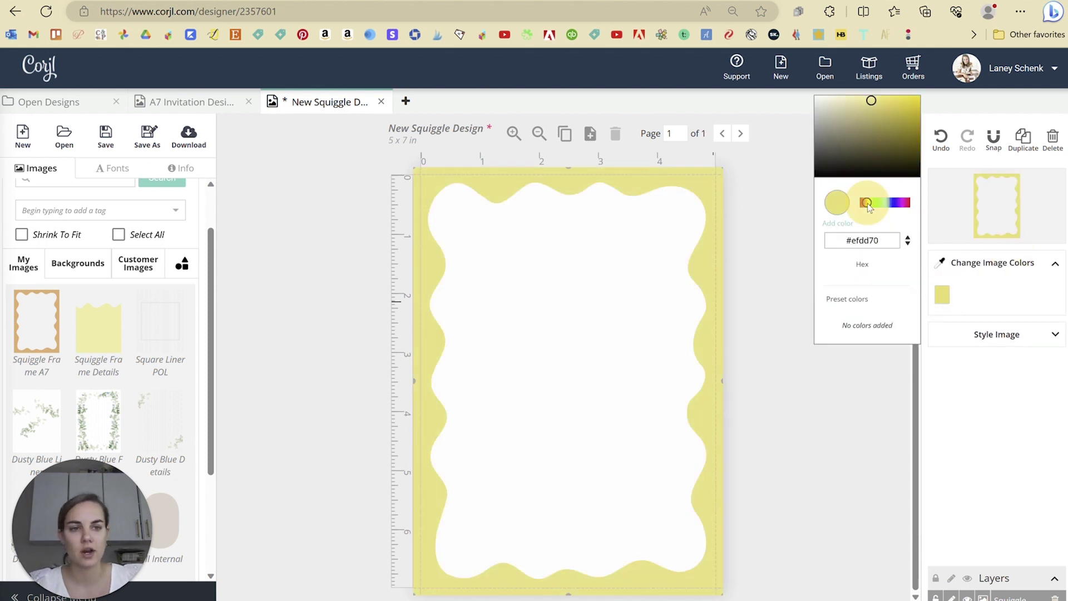
pyautogui.click(897, 203)
pyautogui.click(803, 437)
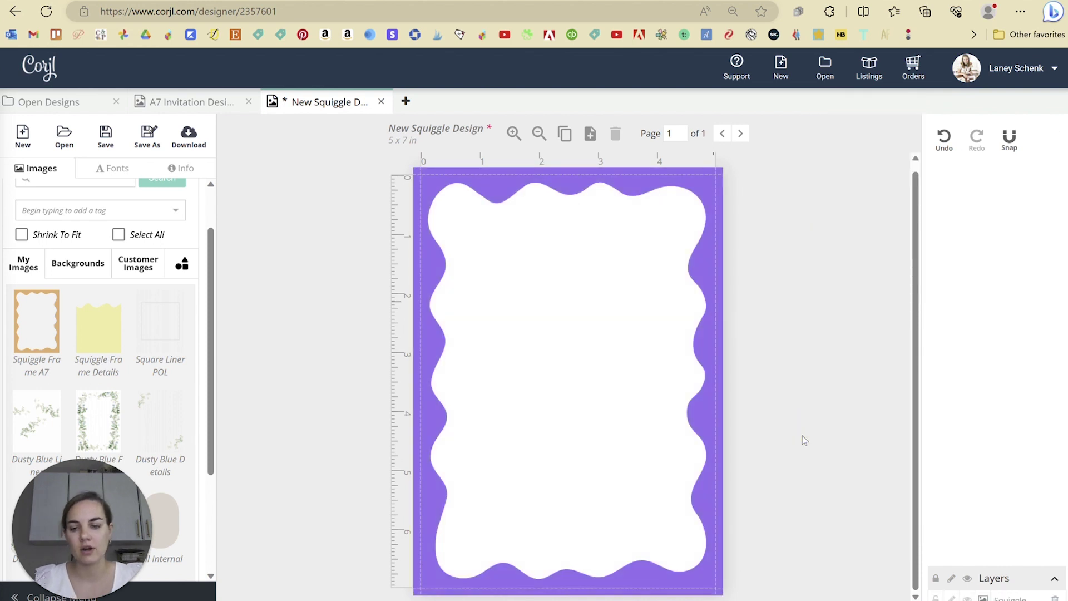
pyautogui.hotkey('ctrl', 'z')
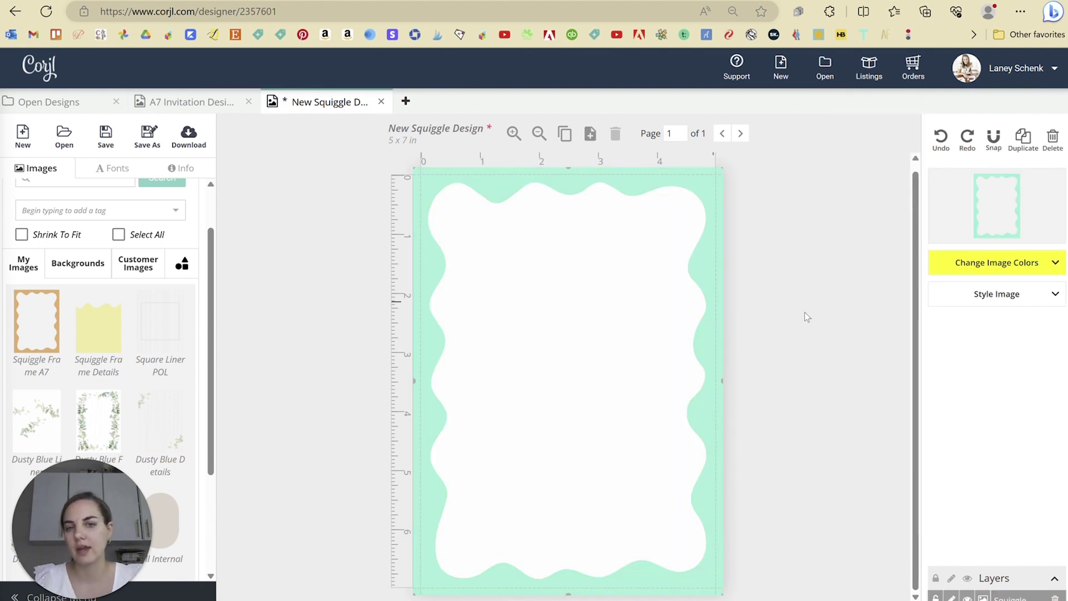
pyautogui.hotkey('ctrl', 'z')
# - Hide and reshow the frame layer, then bring up the font library
pyautogui.click(811, 286)
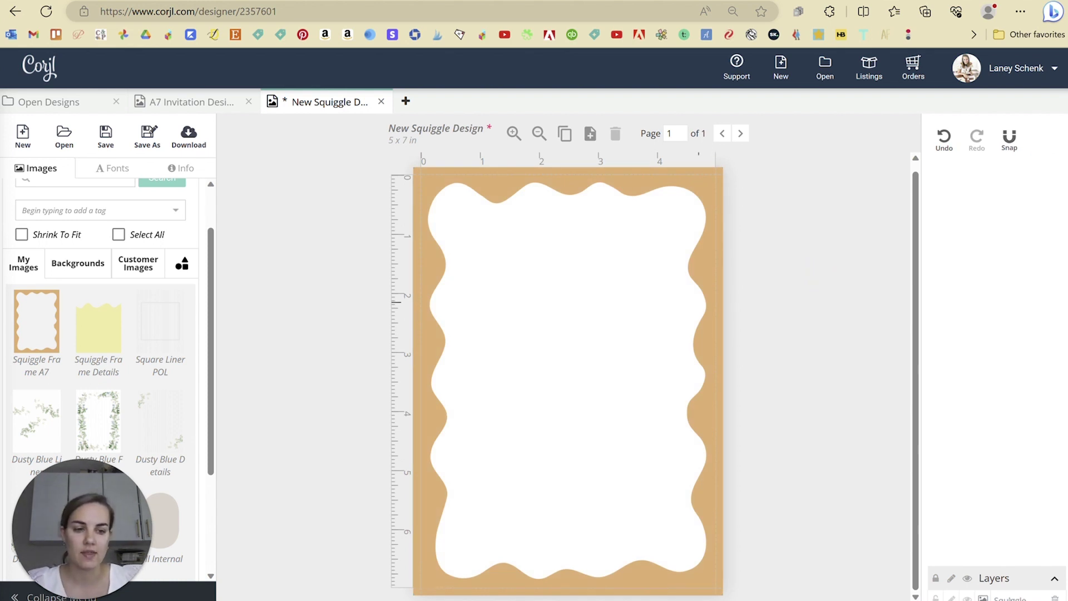
pyautogui.click(969, 598)
pyautogui.click(968, 598)
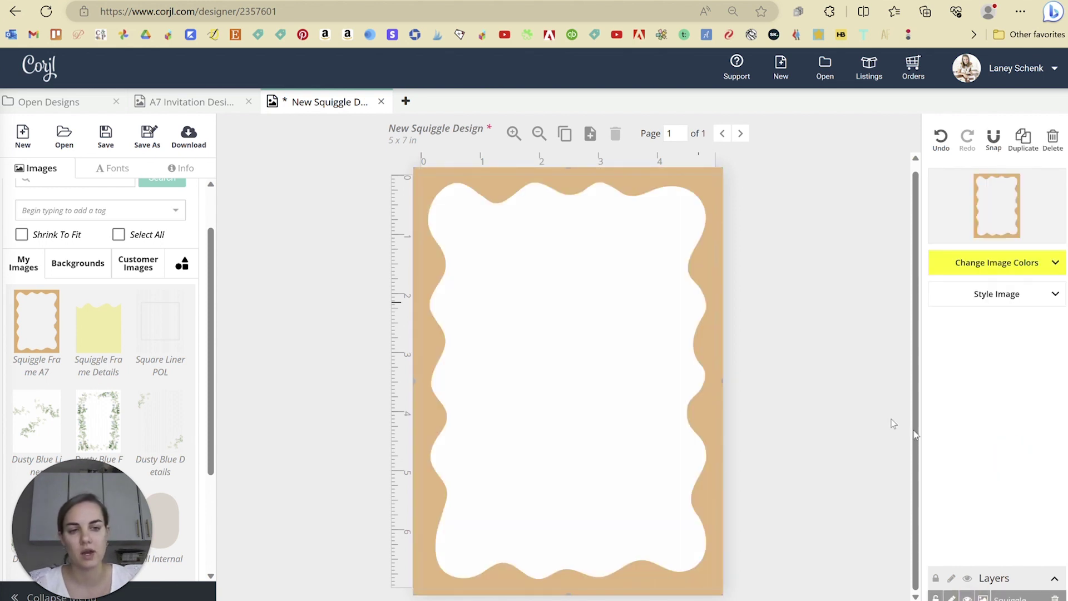
pyautogui.click(820, 313)
pyautogui.click(100, 169)
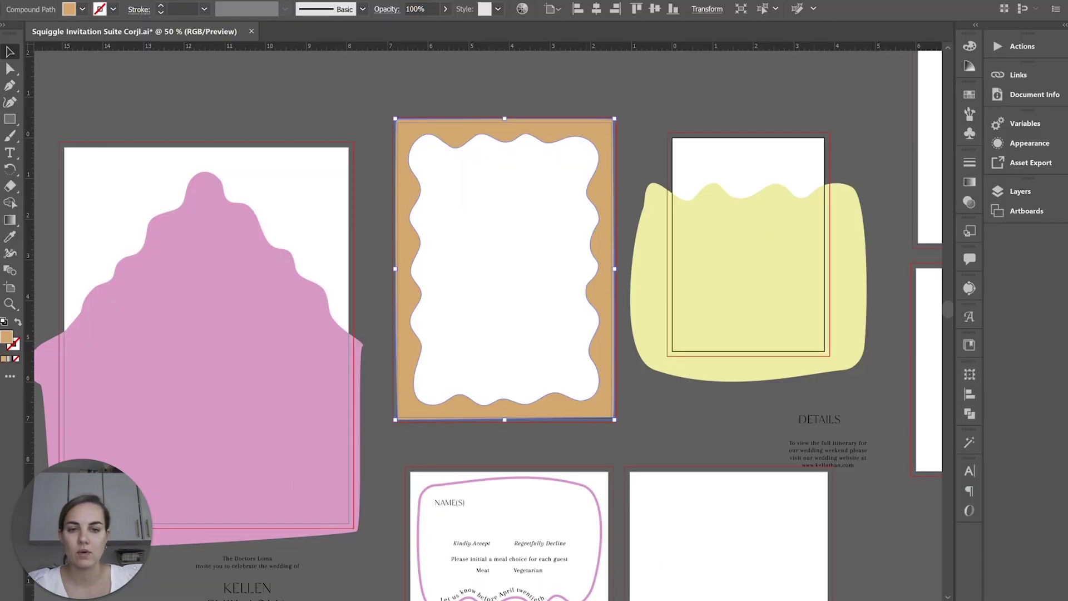
pyautogui.click(674, 443)
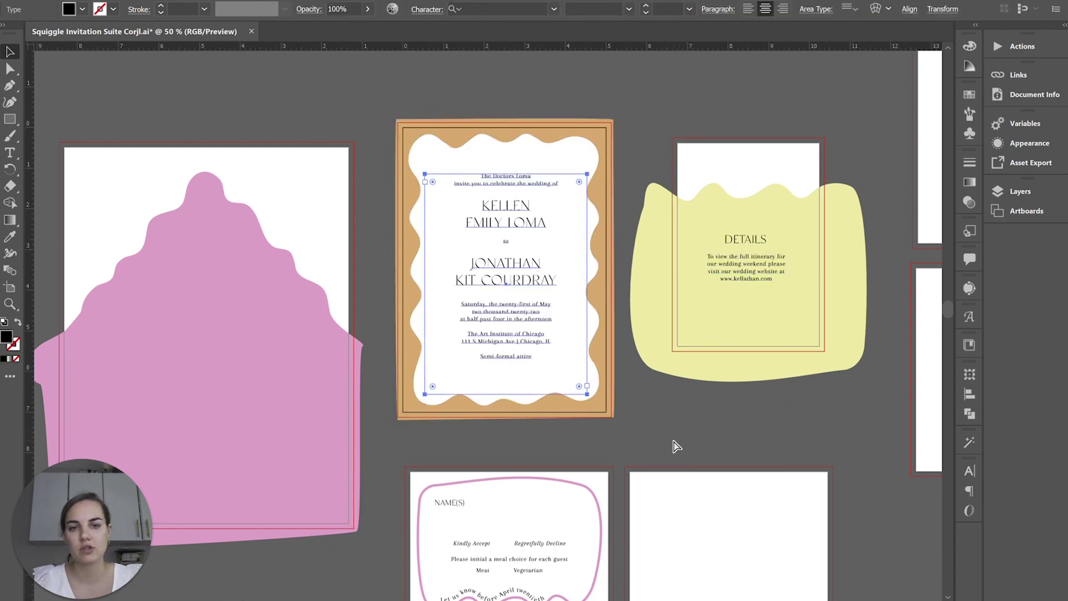
pyautogui.click(700, 427)
pyautogui.doubleClick(519, 339)
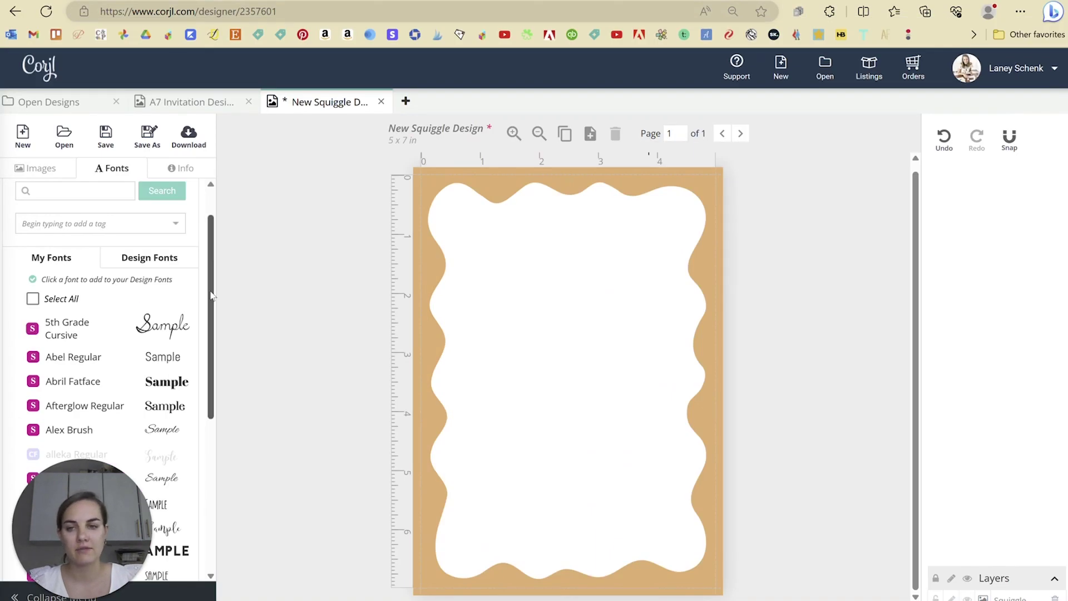
# - Check the Illustrator invitation file to confirm Arapey Regular as the wording font
pyautogui.moveTo(212, 292); pyautogui.dragTo(212, 339)
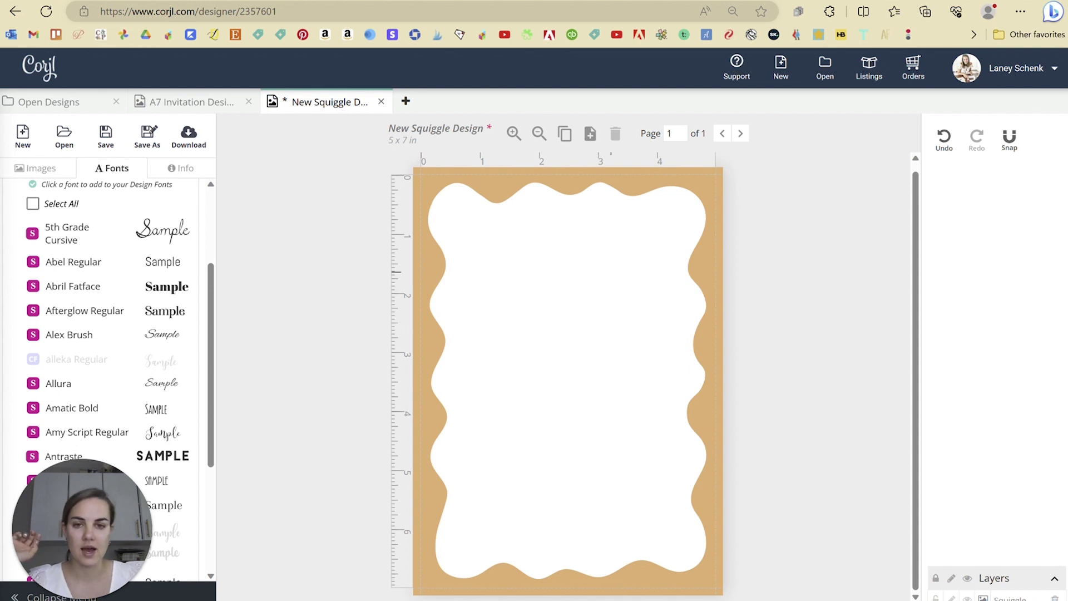
pyautogui.click(700, 515)
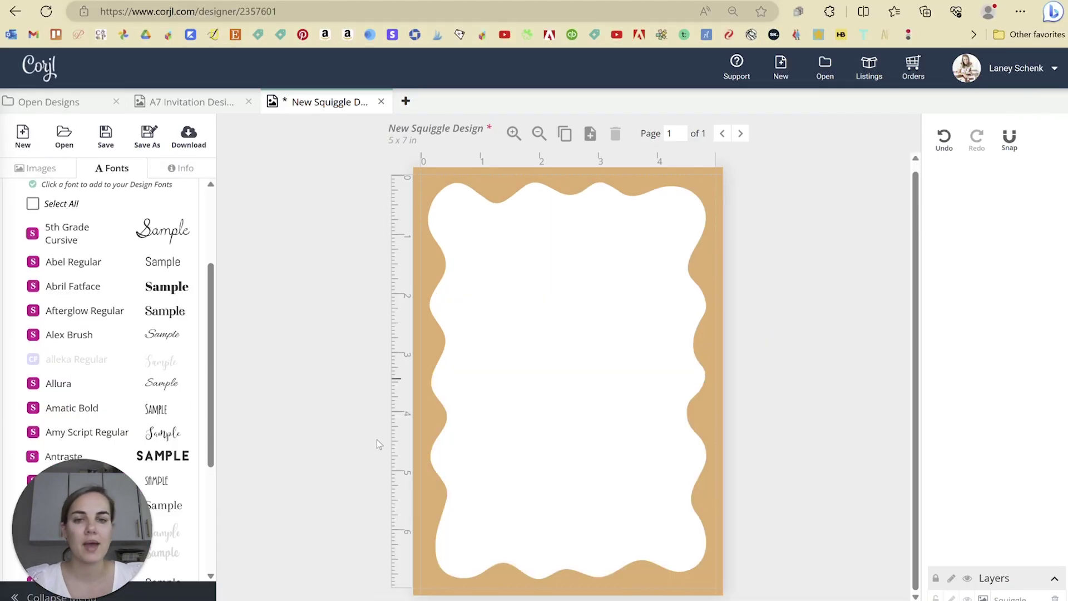
pyautogui.scroll(1, 179, 365)
pyautogui.scroll(-4, 167, 359)
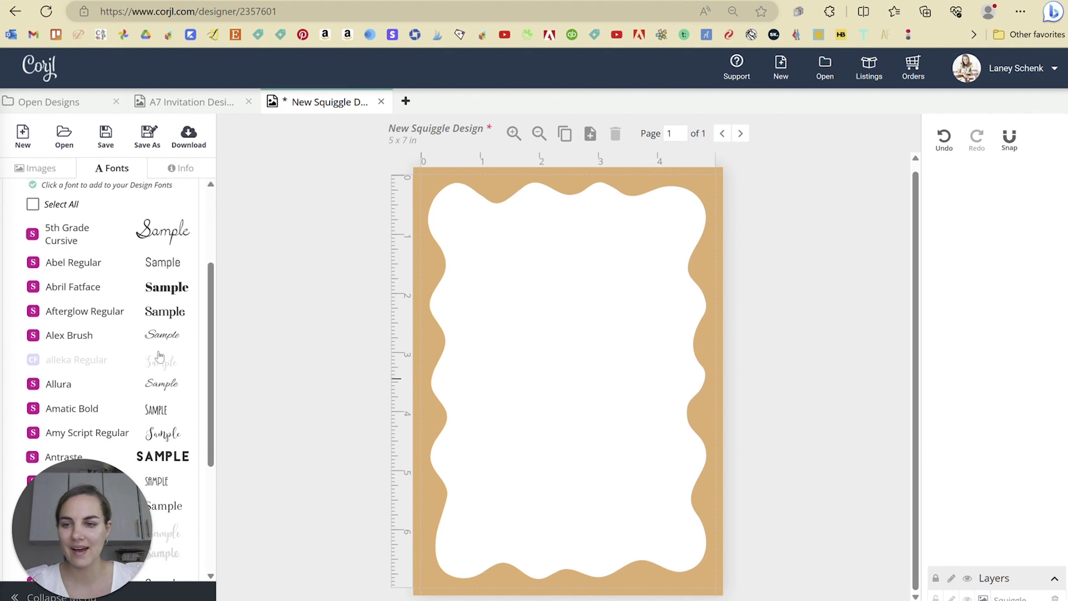
pyautogui.scroll(-2, 154, 356)
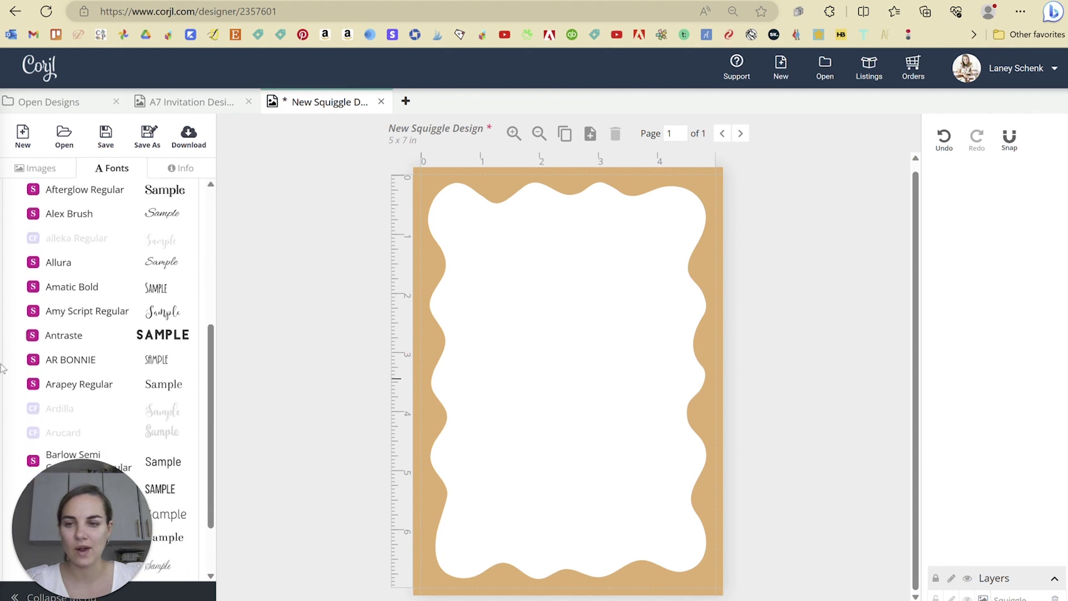
# - Add an Arapey Regular text box near the top, widened and centred on the card
pyautogui.click(65, 390)
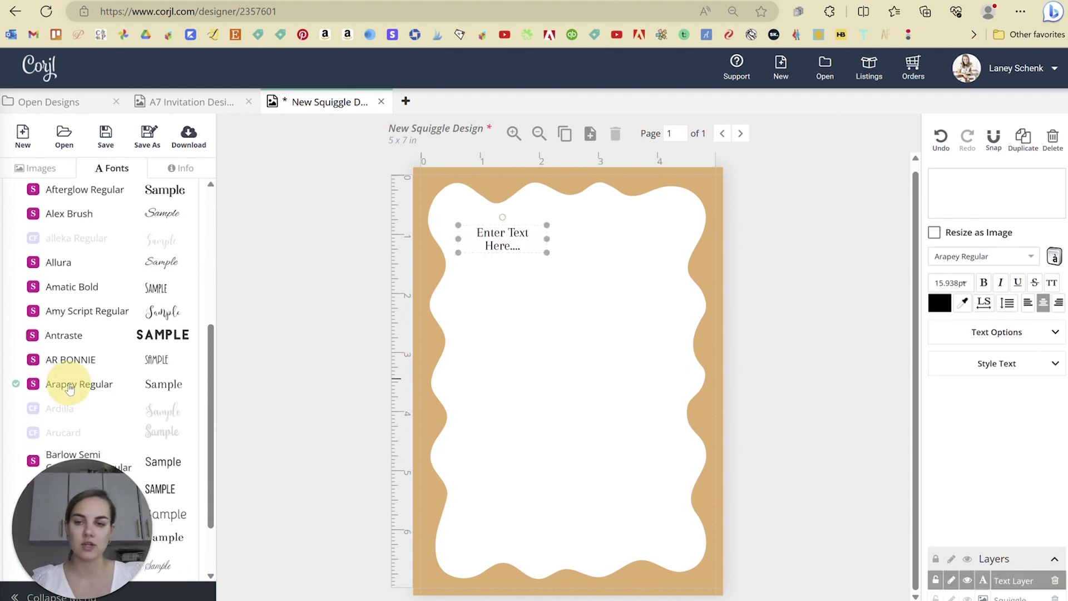
pyautogui.moveTo(494, 236); pyautogui.dragTo(560, 233)
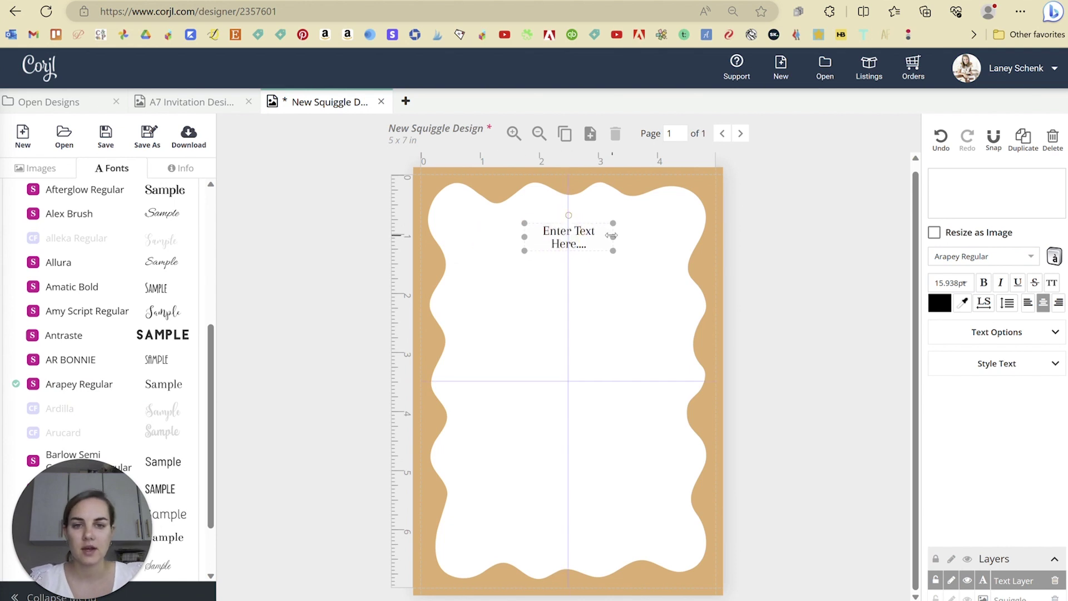
pyautogui.doubleClick(568, 236)
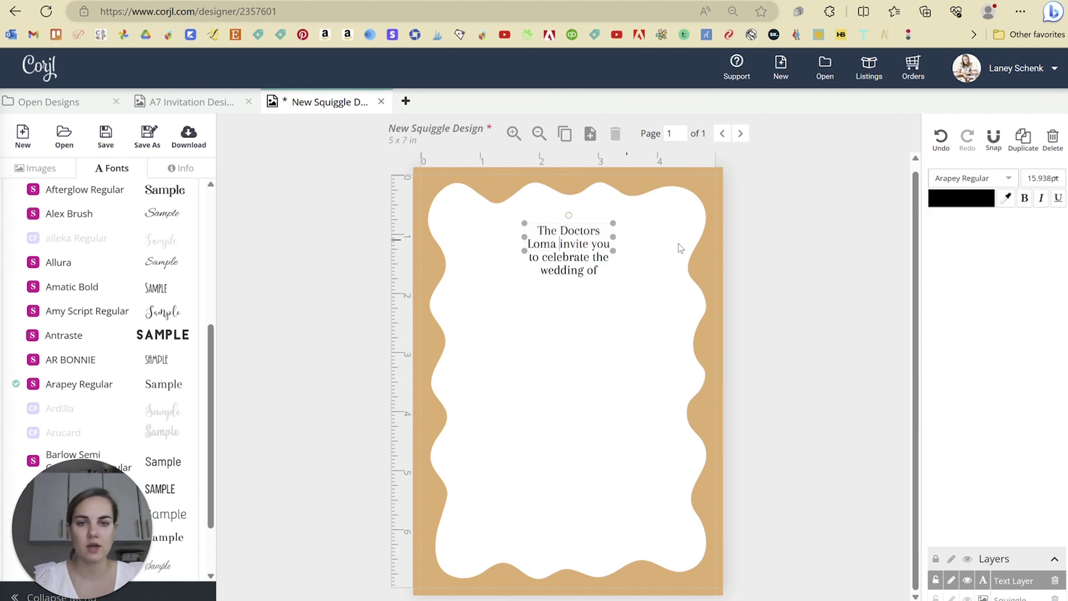
pyautogui.moveTo(613, 251); pyautogui.dragTo(671, 265)
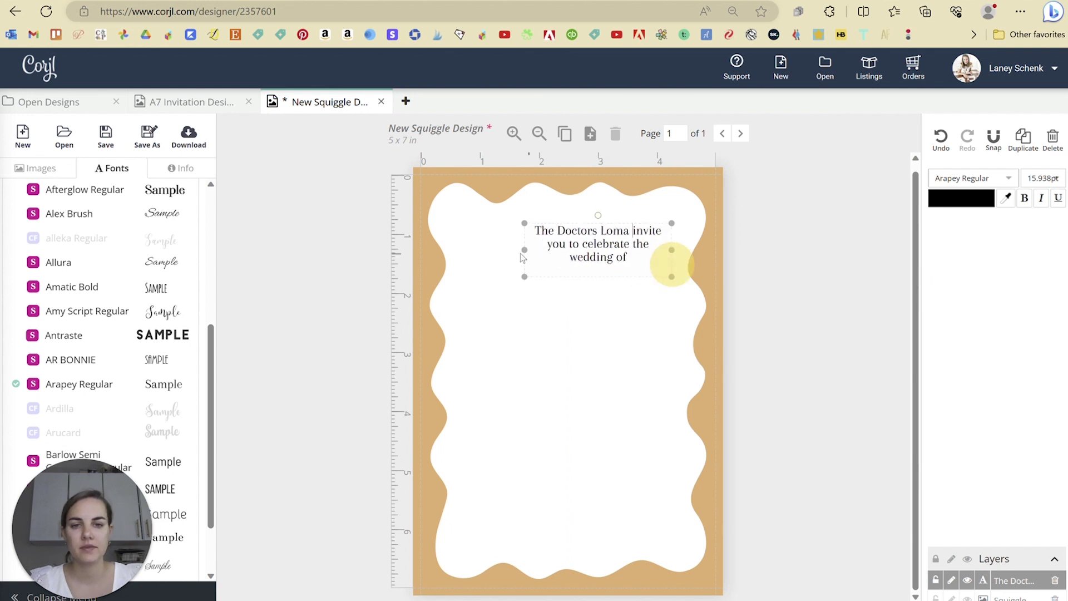
pyautogui.moveTo(524, 250); pyautogui.dragTo(493, 250)
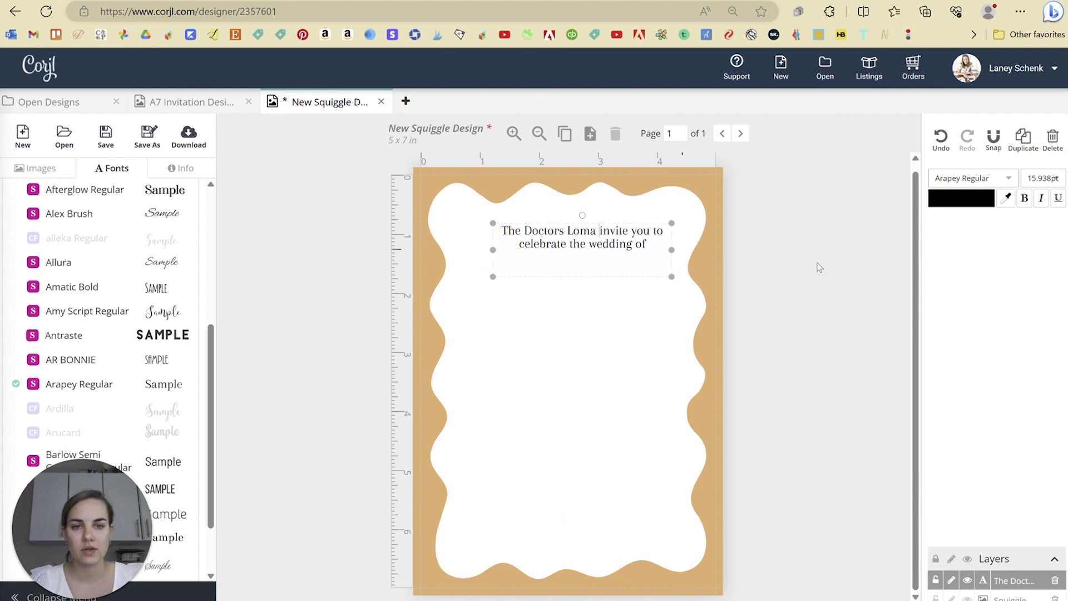
pyautogui.moveTo(580, 249); pyautogui.dragTo(565, 248)
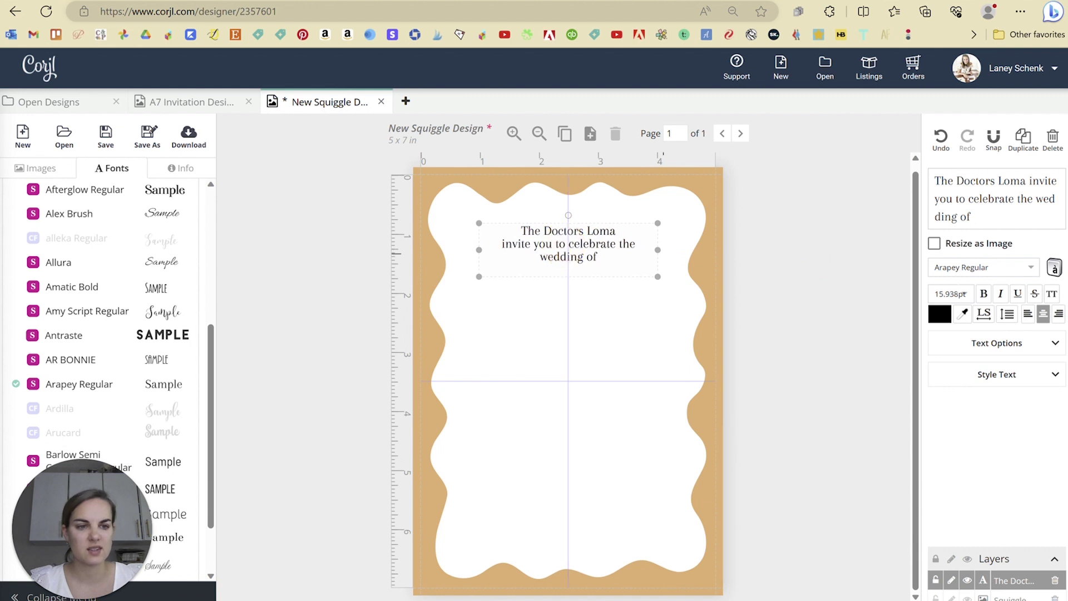
# - Set the invitation text to 12pt on two lines and review its spacing against the reference
pyautogui.click(957, 294)
pyautogui.click(951, 456)
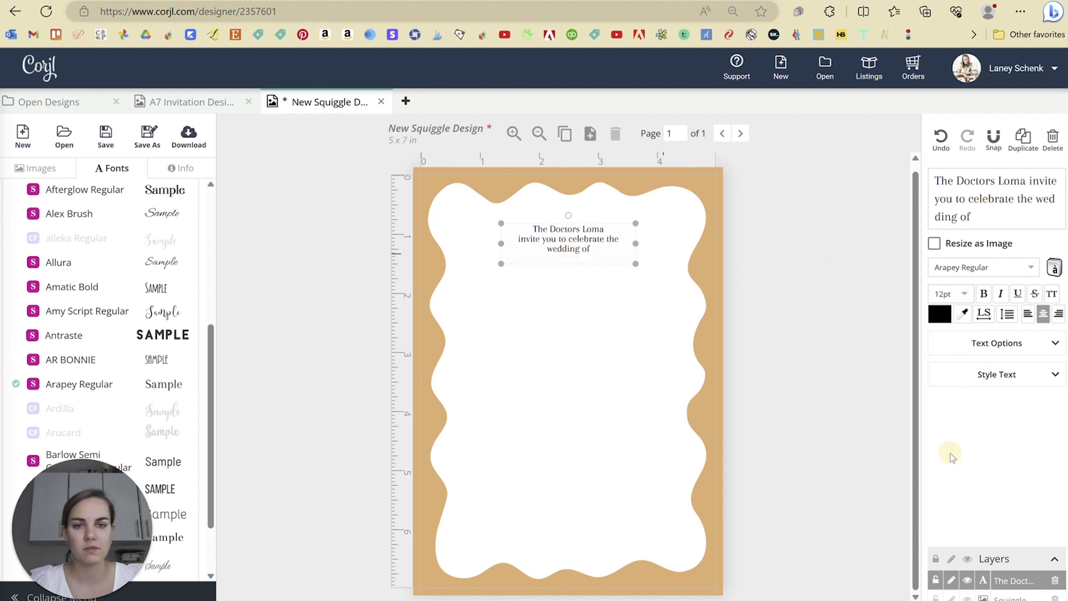
pyautogui.moveTo(639, 245); pyautogui.dragTo(596, 247)
pyautogui.click(806, 277)
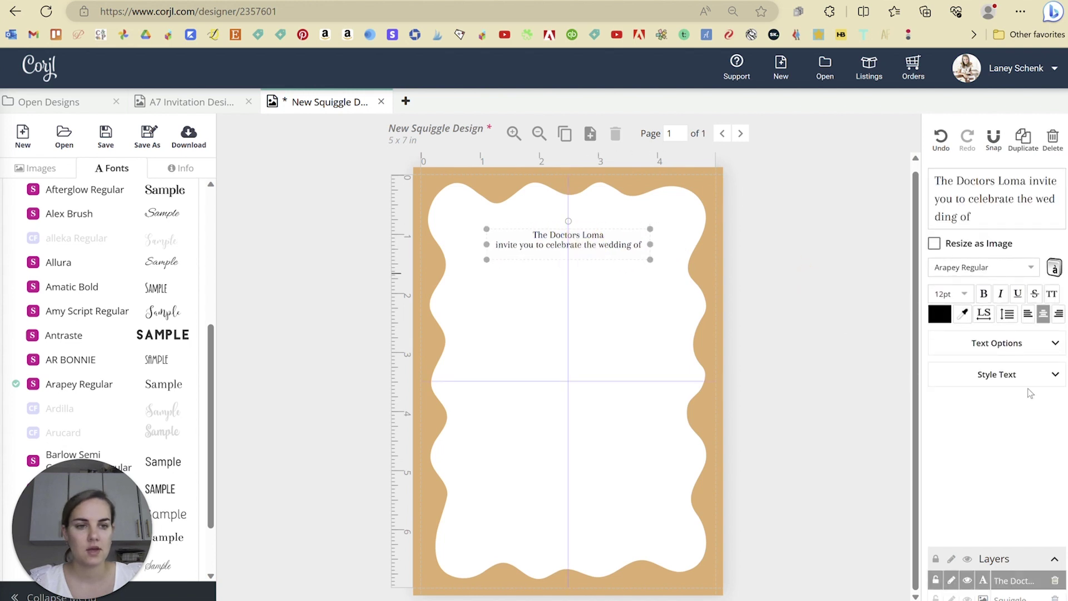
pyautogui.click(982, 314)
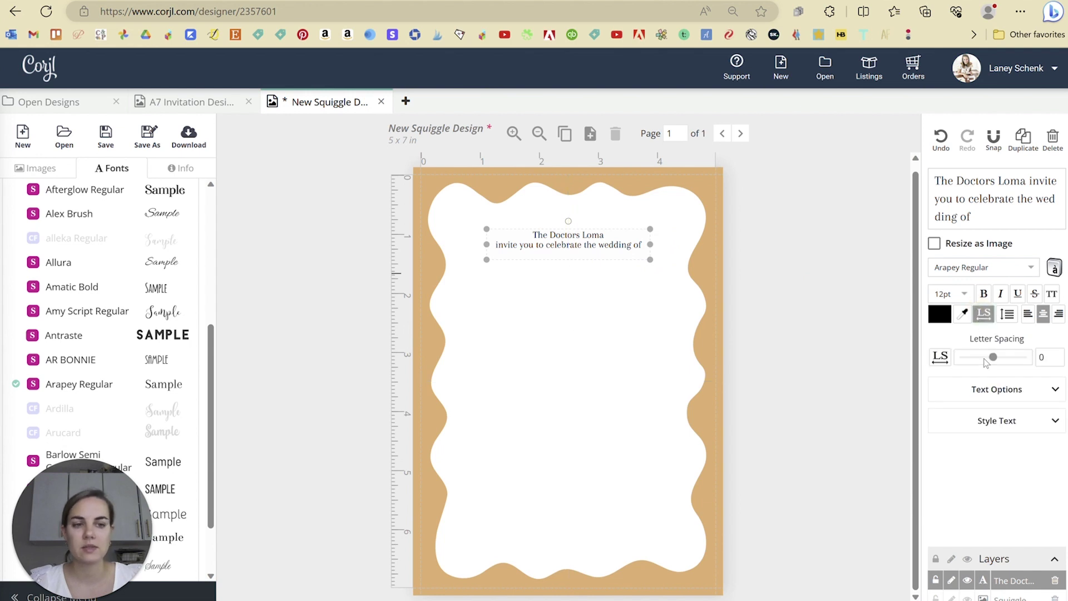
pyautogui.click(1009, 315)
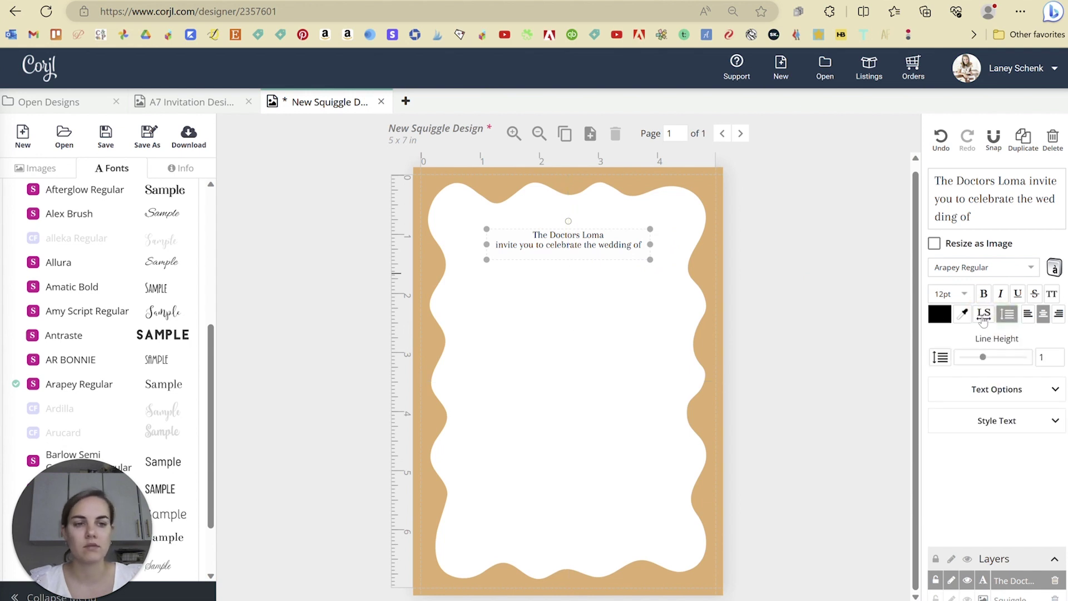
pyautogui.click(763, 317)
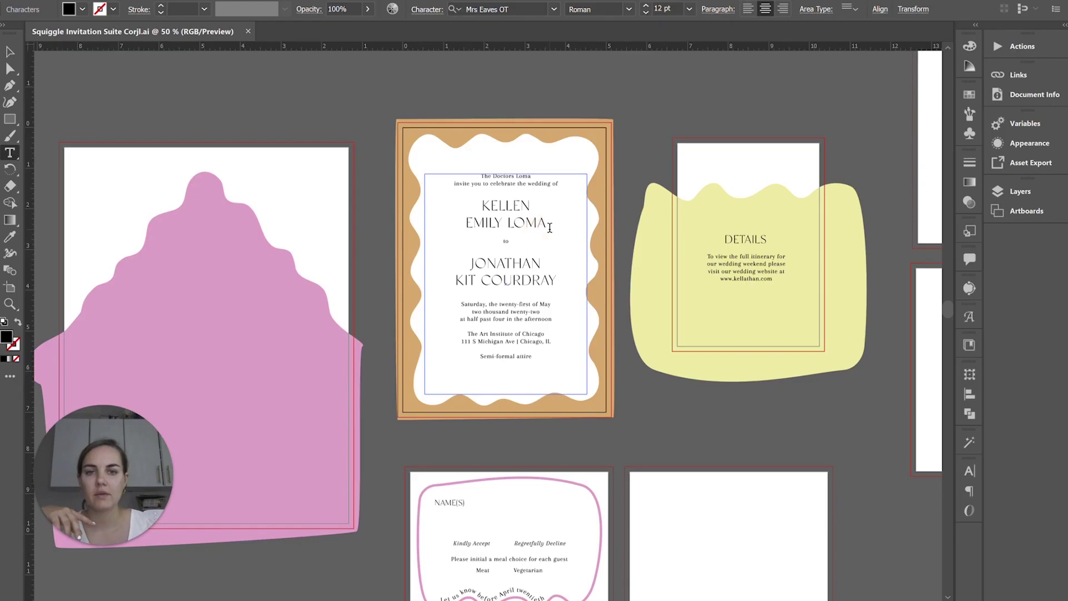
pyautogui.moveTo(546, 223); pyautogui.dragTo(461, 207)
pyautogui.hotkey('ctrl', 'c')
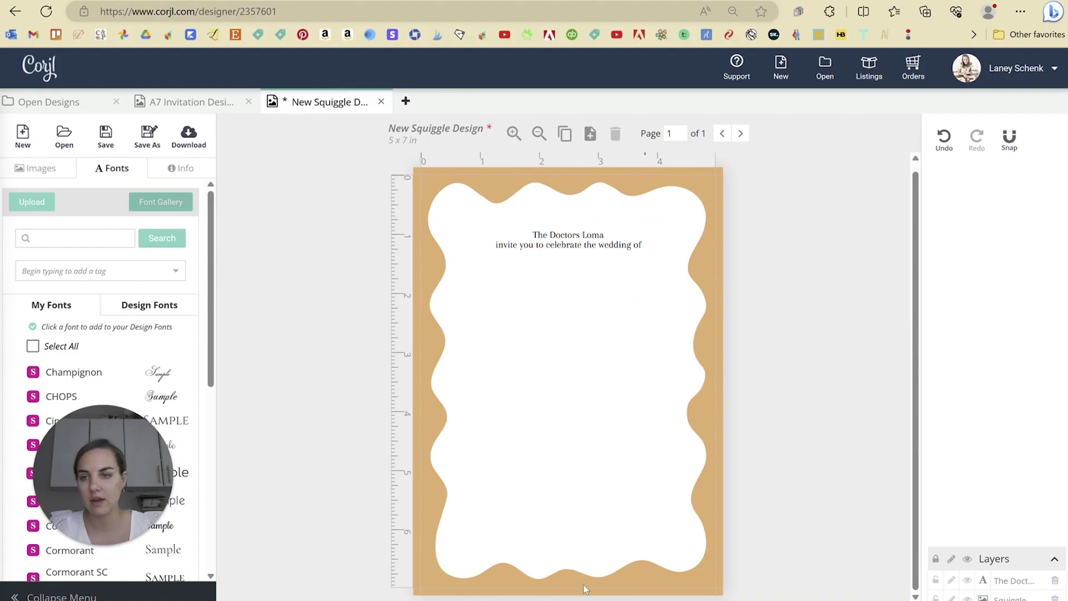
# - Paste the first partner's name as a 29pt Cinzel Regular line centred under the invitation text
pyautogui.scroll(-2, 123, 348)
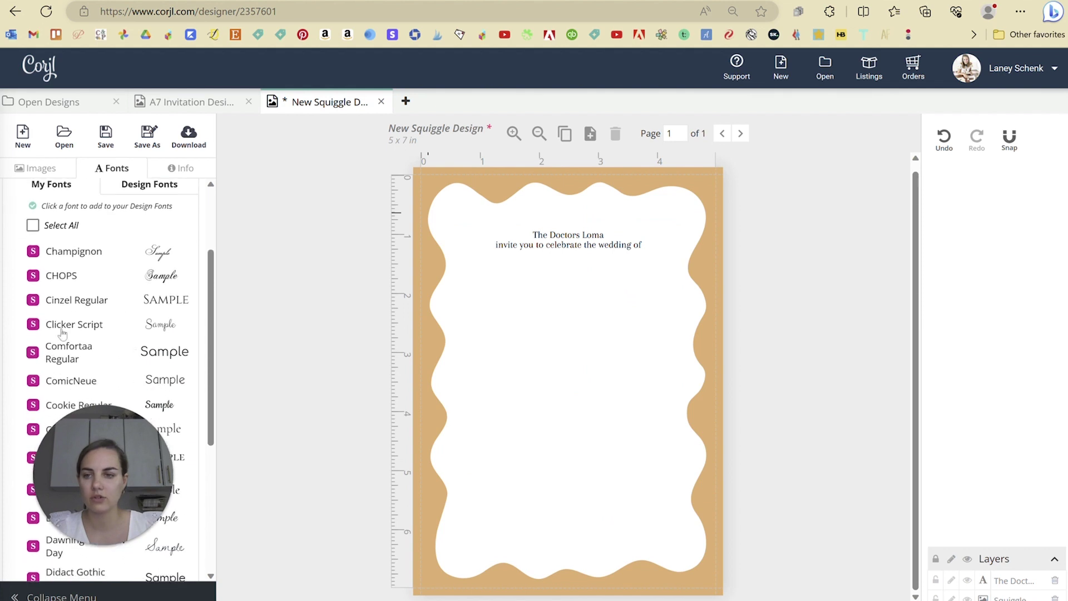
pyautogui.click(79, 305)
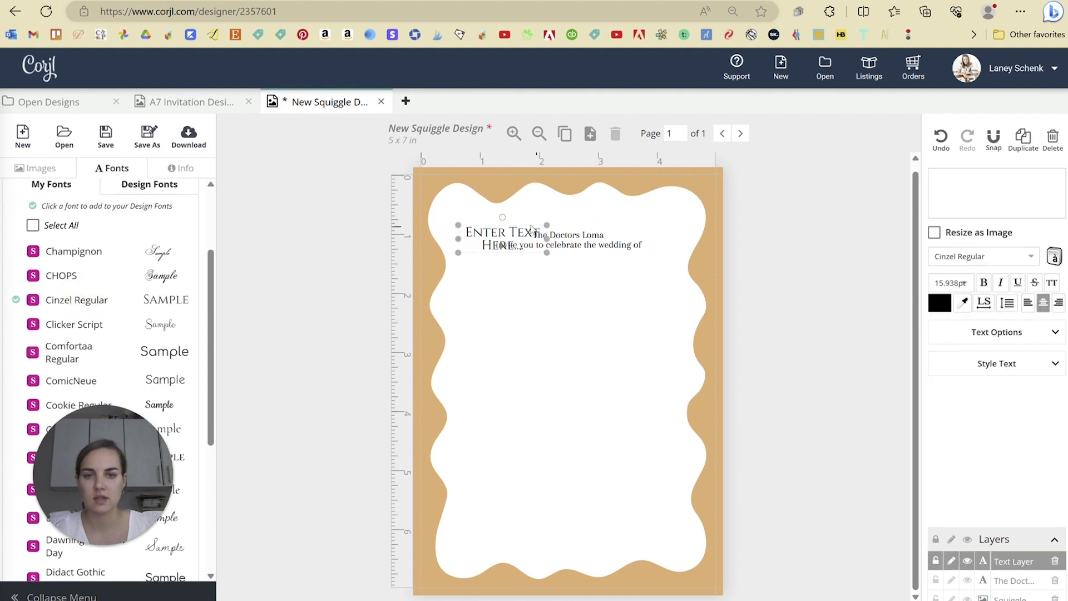
pyautogui.moveTo(507, 236); pyautogui.dragTo(572, 290)
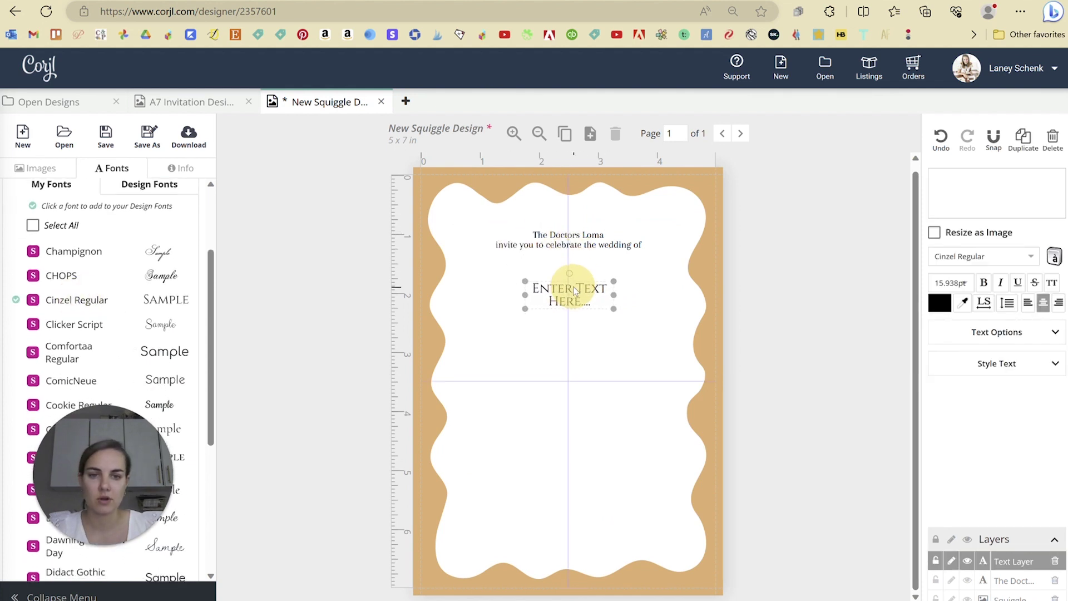
pyautogui.hotkey('ctrl', 'v')
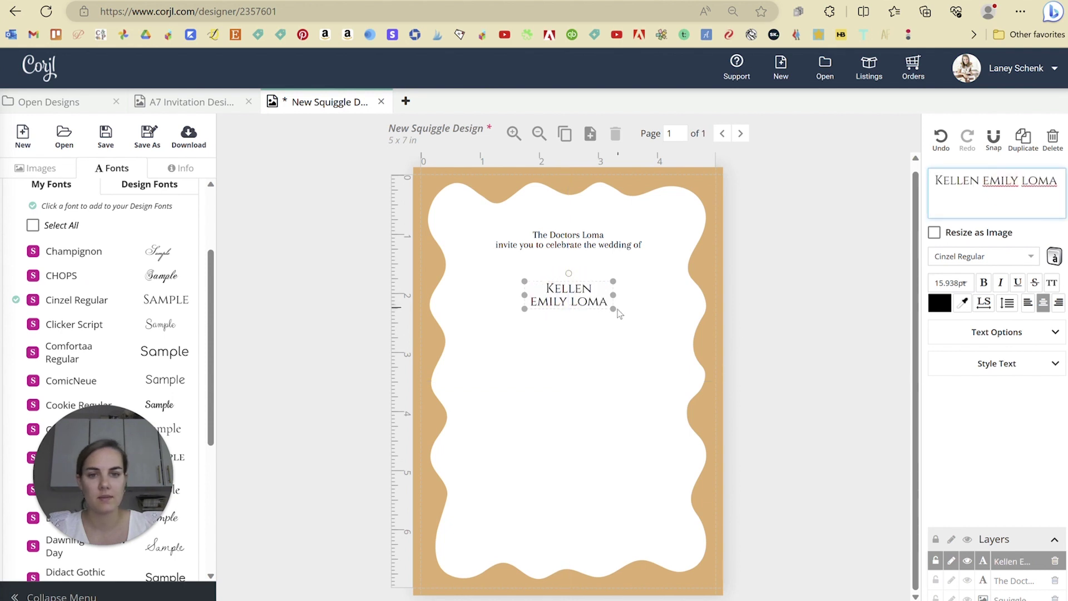
pyautogui.moveTo(615, 309)
pyautogui.mouseDown()
pyautogui.moveTo(649, 325)
pyautogui.moveTo(617, 311)
pyautogui.mouseUp()
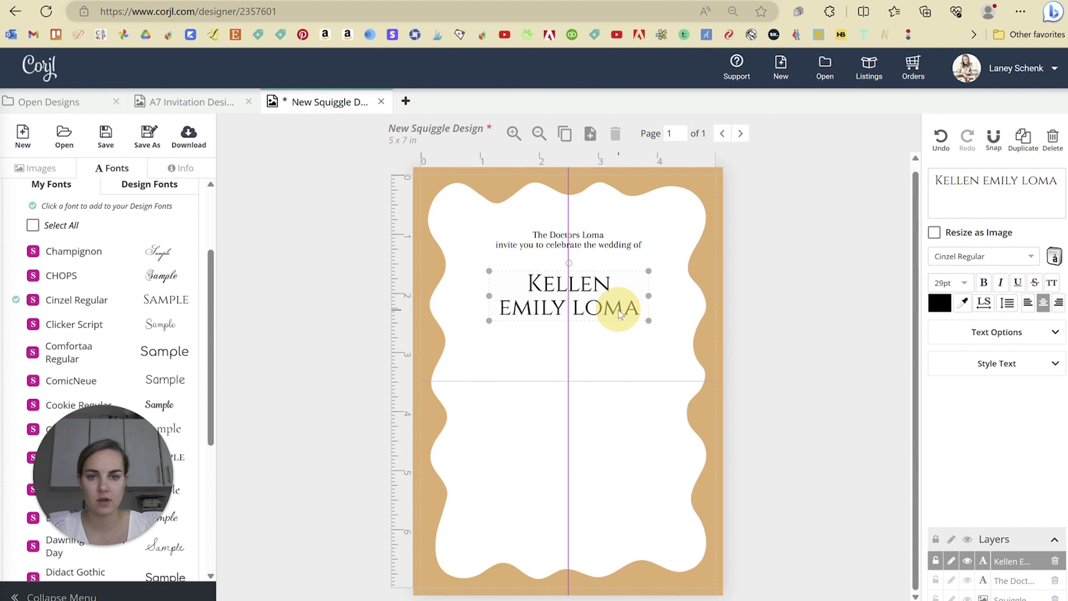
pyautogui.click(691, 568)
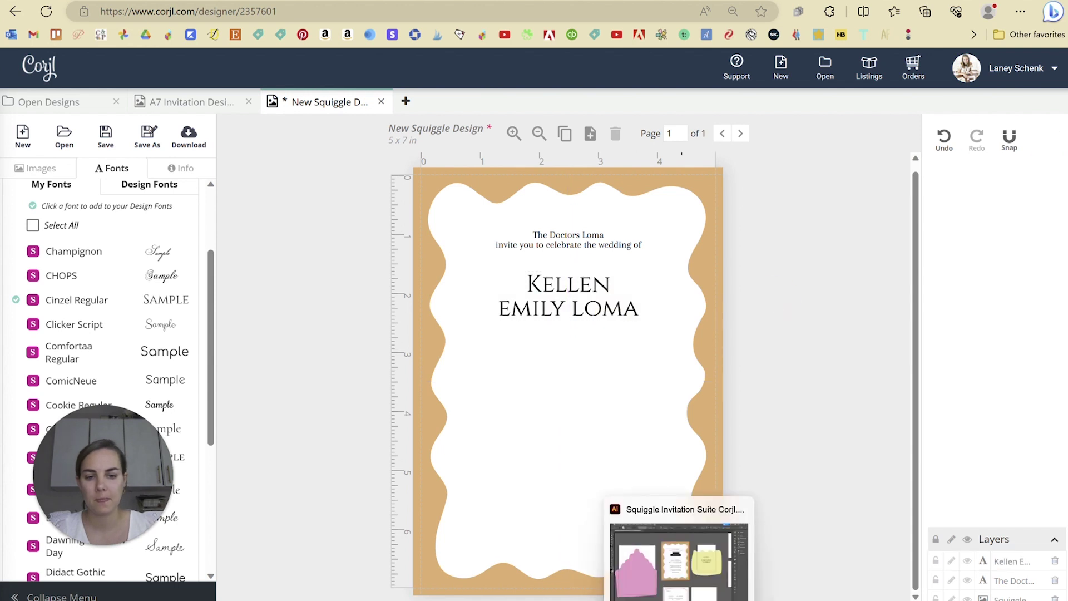
pyautogui.click(679, 600)
pyautogui.doubleClick(507, 241)
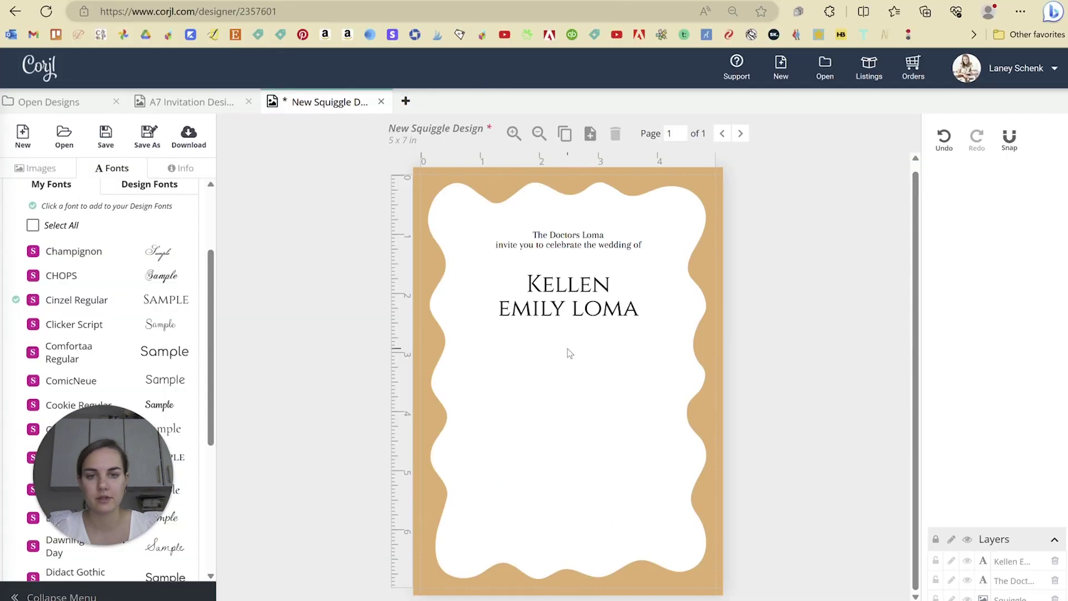
# - Add a small Arapey 'to' line centred under the first name
pyautogui.doubleClick(490, 242)
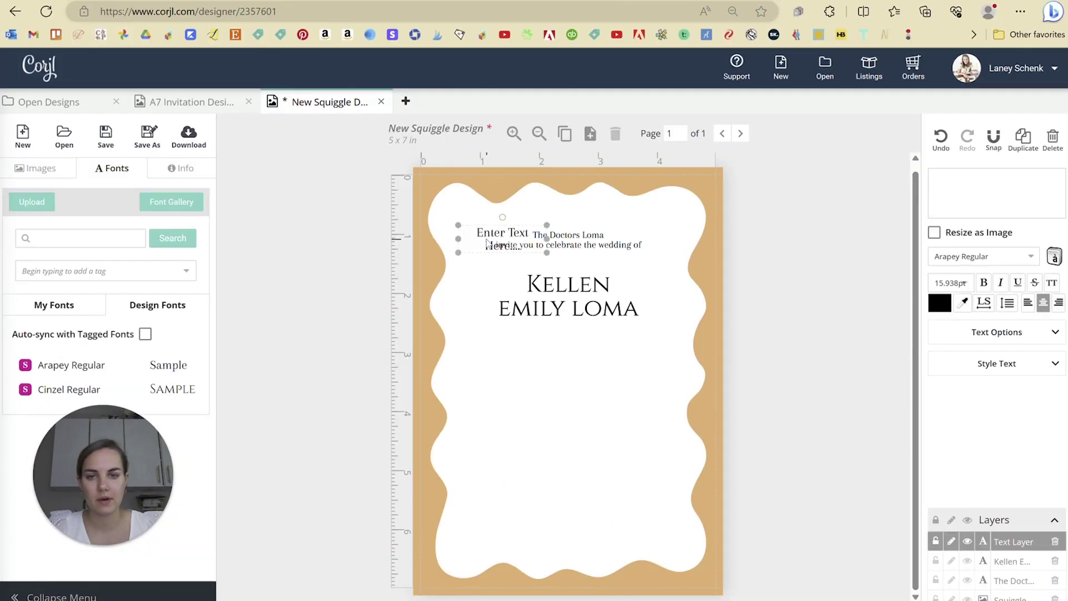
pyautogui.moveTo(489, 242); pyautogui.dragTo(554, 354)
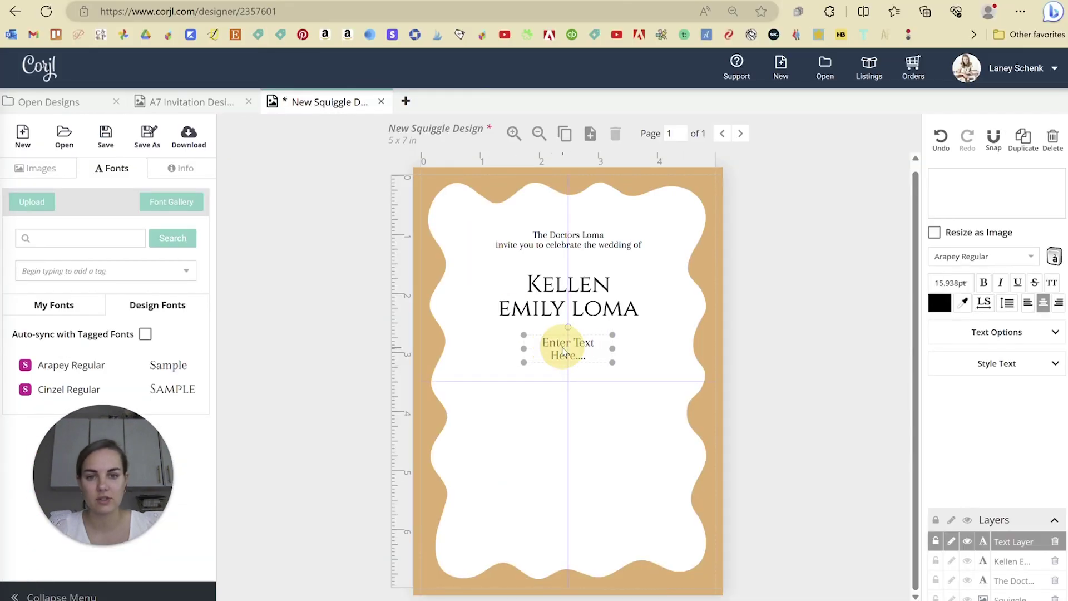
pyautogui.doubleClick(564, 351)
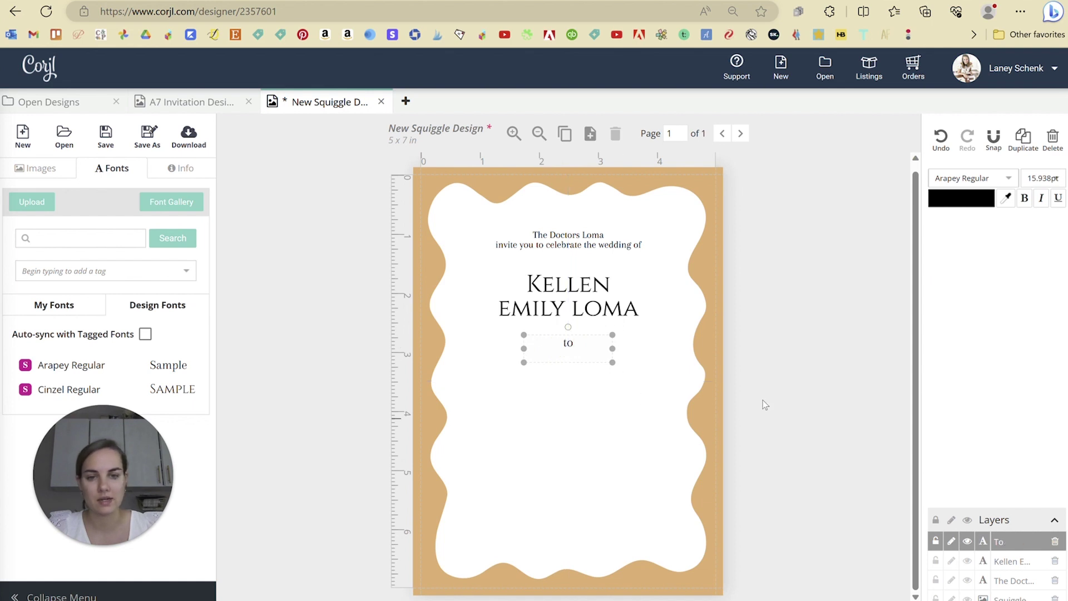
pyautogui.click(779, 399)
# - Duplicate the first partner's name block to make the second name line
pyautogui.click(594, 315)
pyautogui.moveTo(596, 313); pyautogui.dragTo(595, 397)
pyautogui.hotkey('ctrl', 'z')
pyautogui.hotkey('ctrl', 'd')
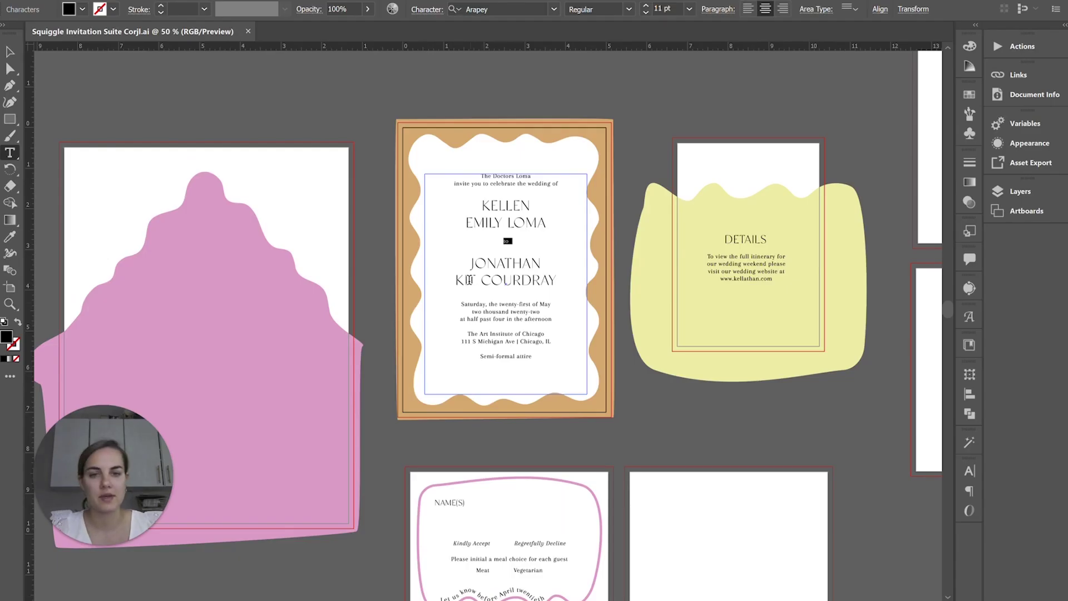
pyautogui.moveTo(471, 263); pyautogui.dragTo(561, 281)
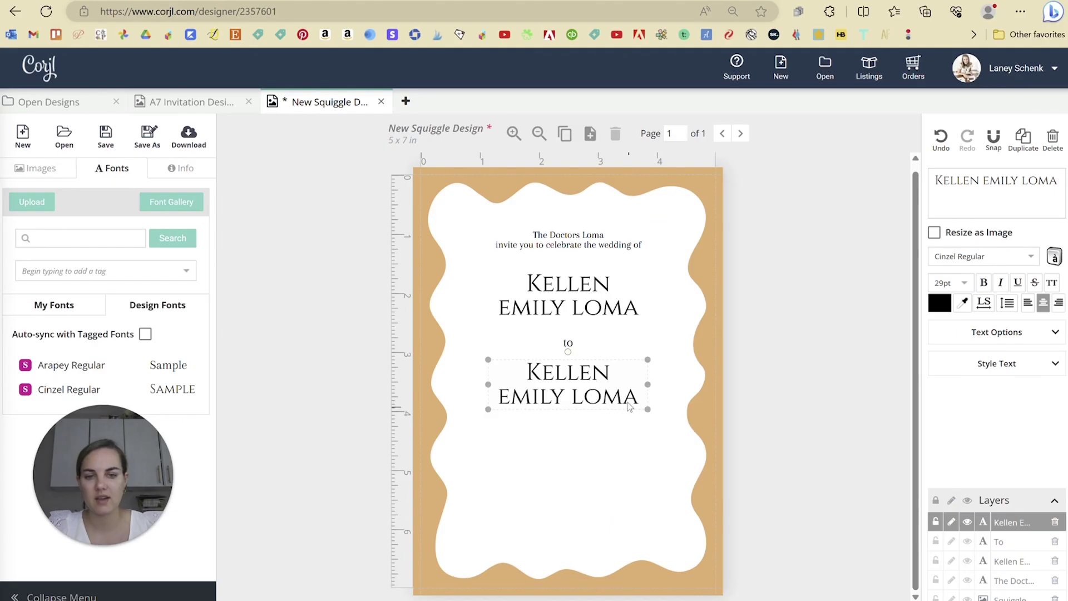
pyautogui.click(625, 389)
# - Replace the copied text with the second partner's name and centre that block
pyautogui.moveTo(633, 397); pyautogui.dragTo(514, 372)
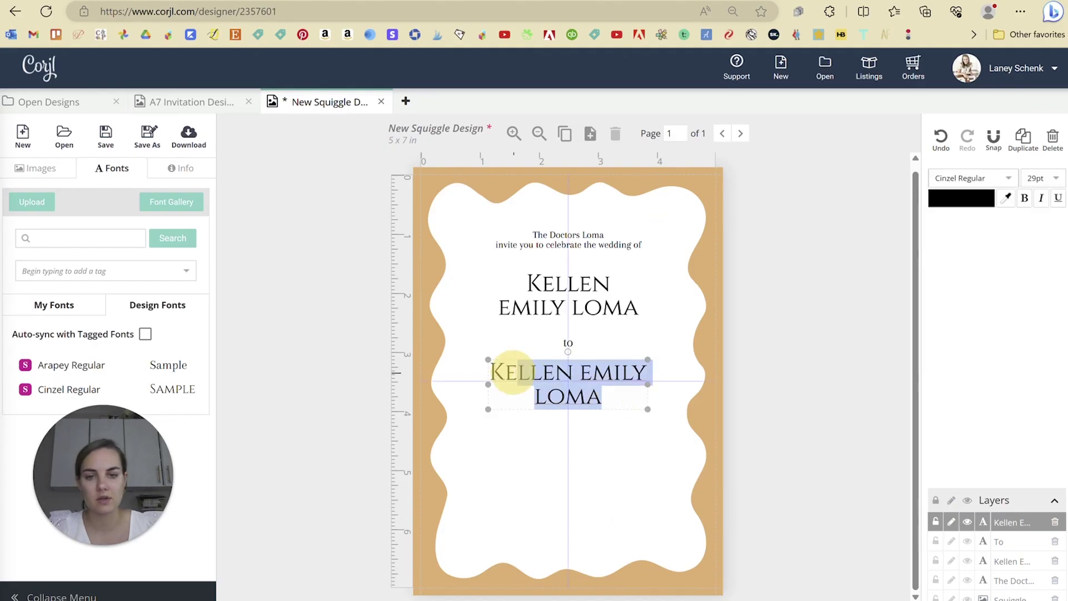
pyautogui.press('BackSpace')
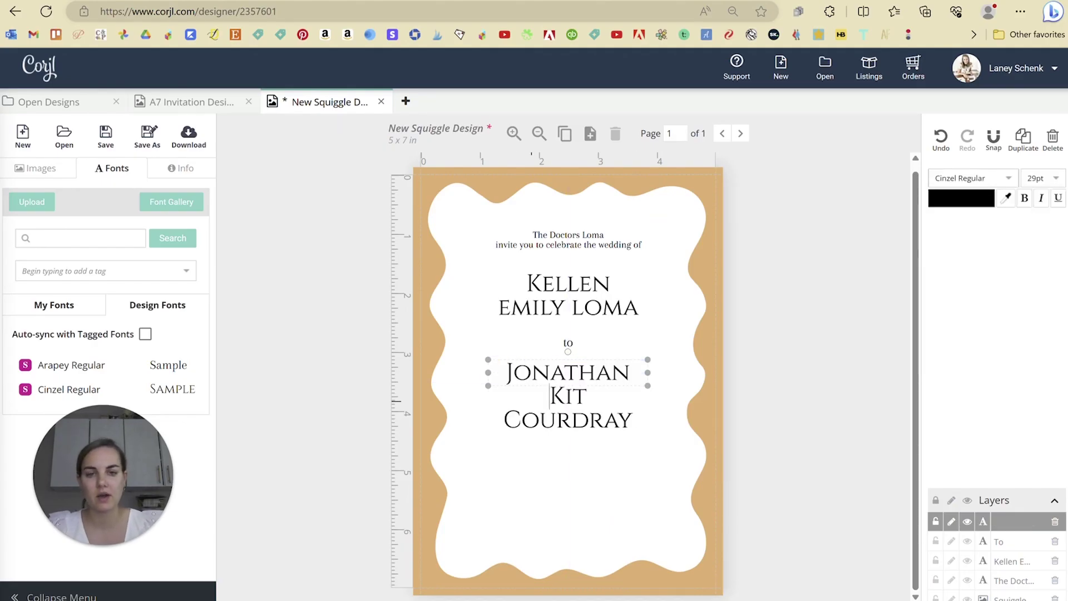
pyautogui.moveTo(652, 417)
pyautogui.mouseDown()
pyautogui.moveTo(673, 412)
pyautogui.moveTo(664, 406)
pyautogui.mouseUp()
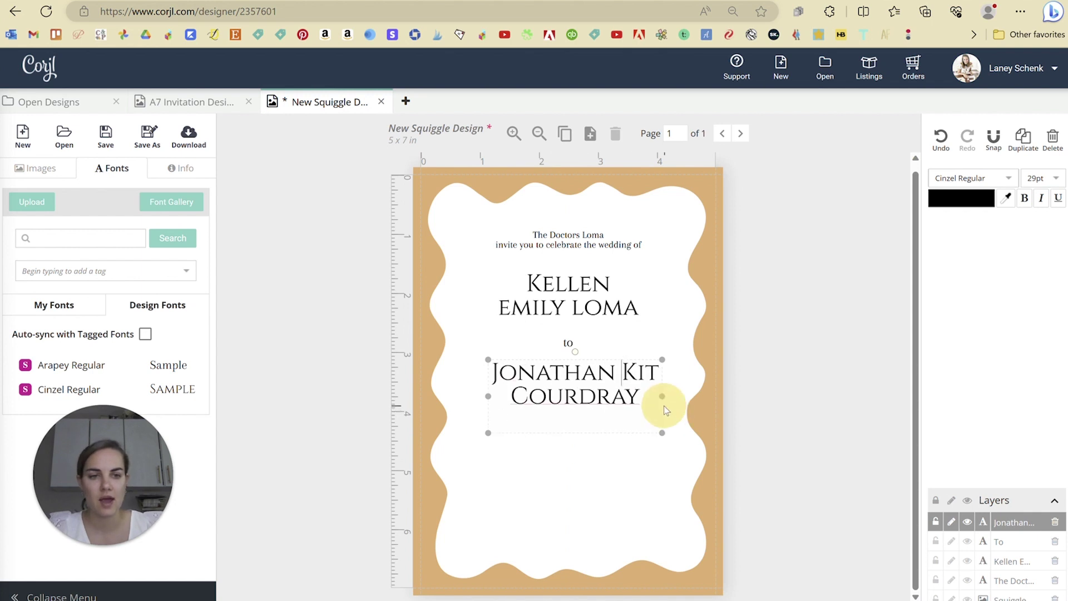
pyautogui.click(756, 275)
pyautogui.moveTo(595, 378); pyautogui.dragTo(570, 339)
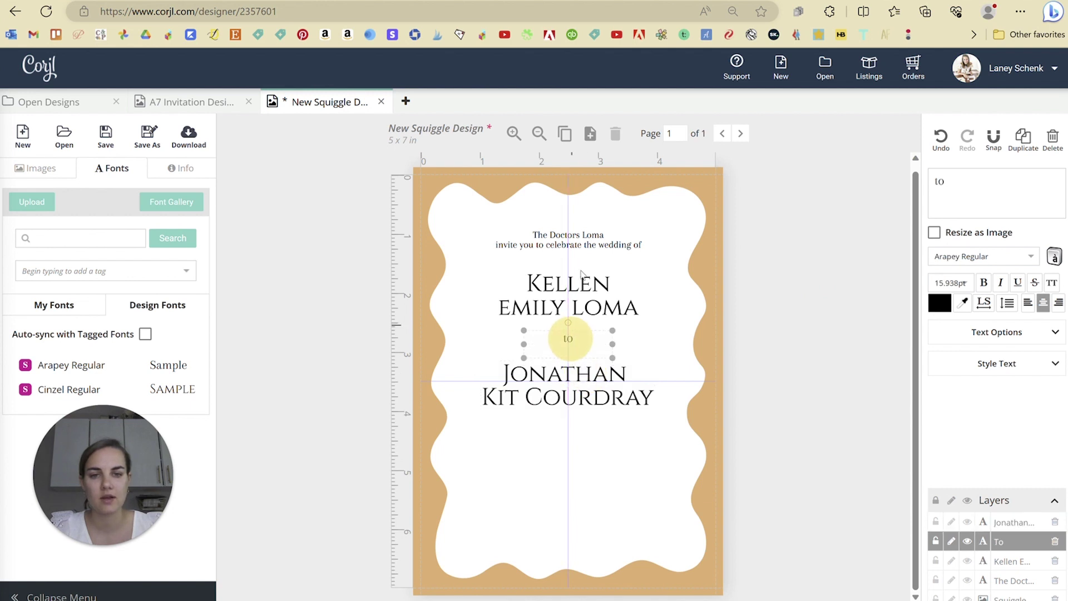
# - Set the 'to' line to 12pt and tighten the spacing around the name blocks
pyautogui.click(595, 243)
pyautogui.click(568, 345)
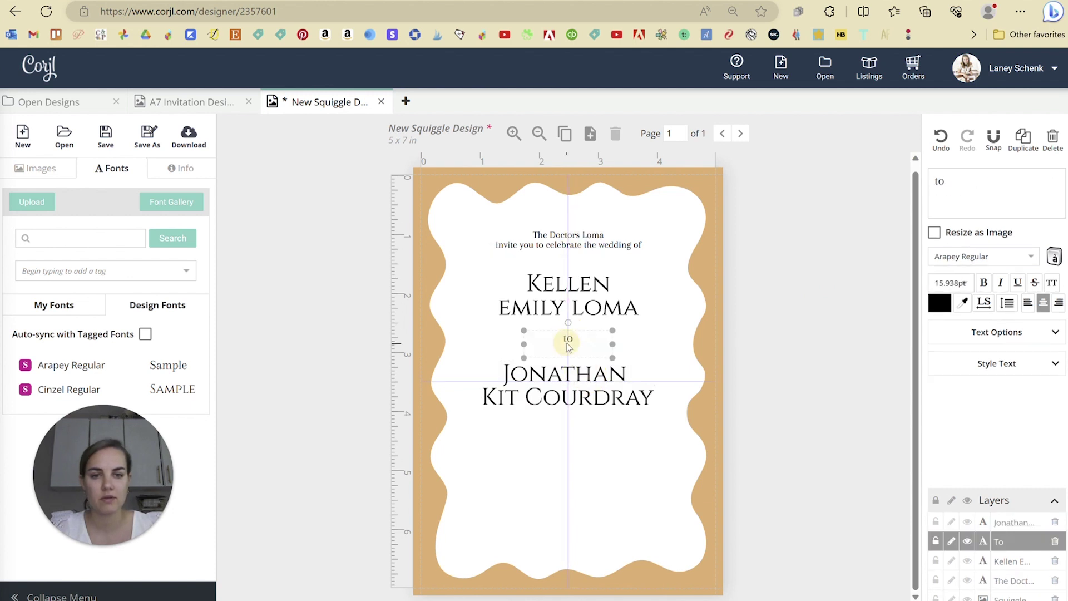
pyautogui.click(952, 283)
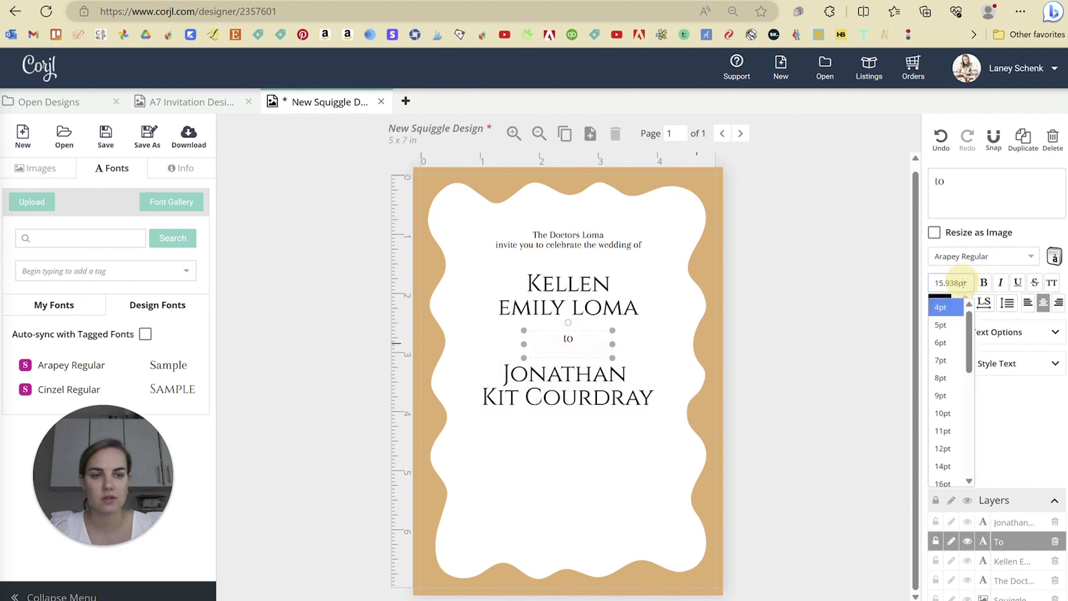
pyautogui.click(936, 445)
pyautogui.click(779, 373)
pyautogui.moveTo(572, 382); pyautogui.dragTo(579, 391)
pyautogui.moveTo(579, 307); pyautogui.dragTo(579, 302)
pyautogui.moveTo(571, 340); pyautogui.dragTo(571, 366)
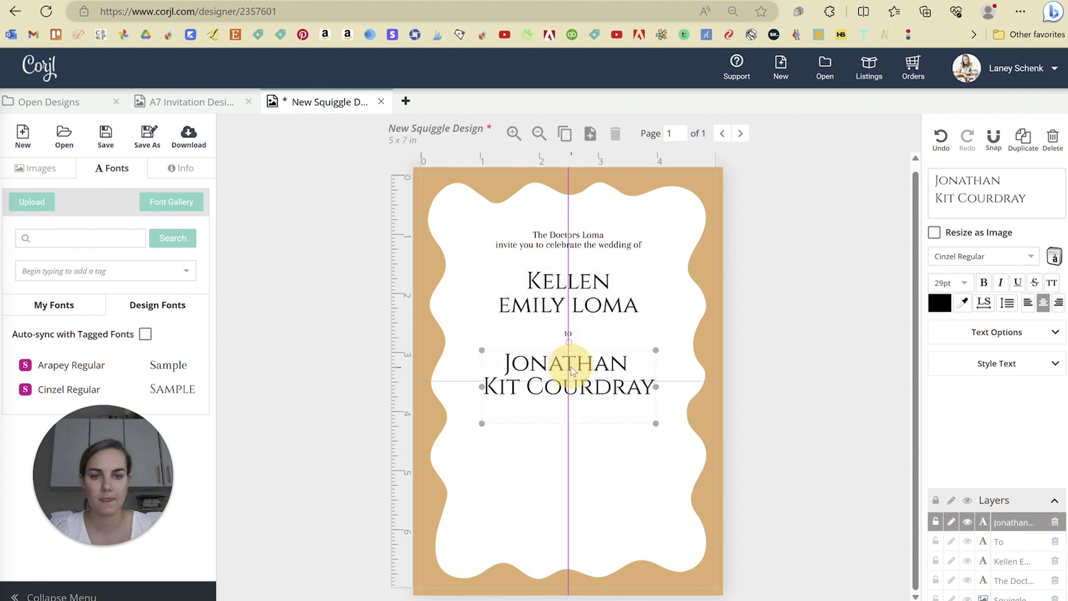
pyautogui.click(648, 573)
# - Reduce both name blocks to 28pt and re-centre the second names
pyautogui.click(611, 394)
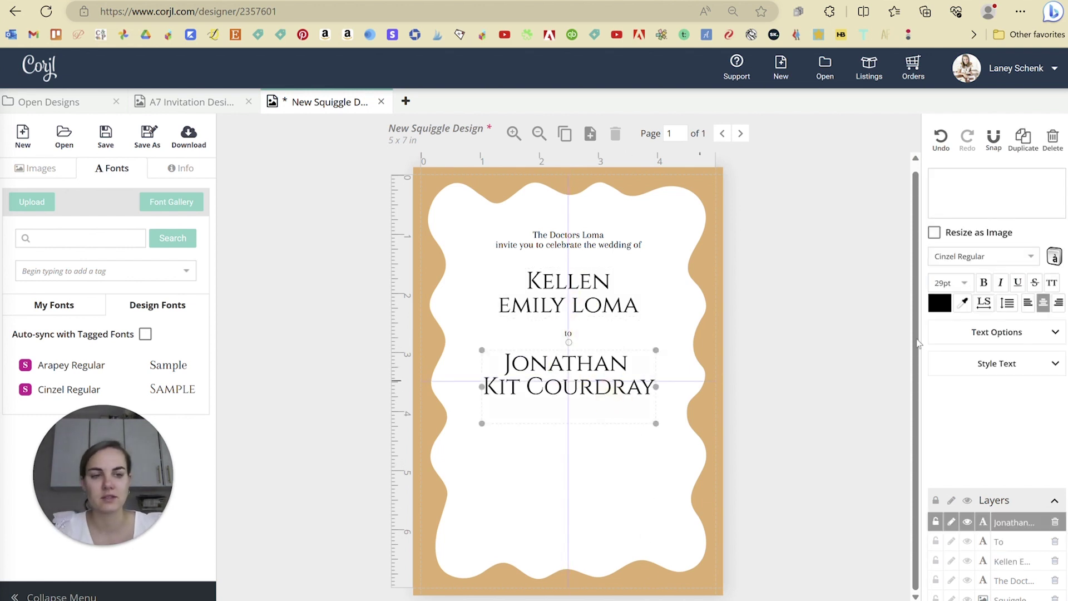
pyautogui.click(951, 283)
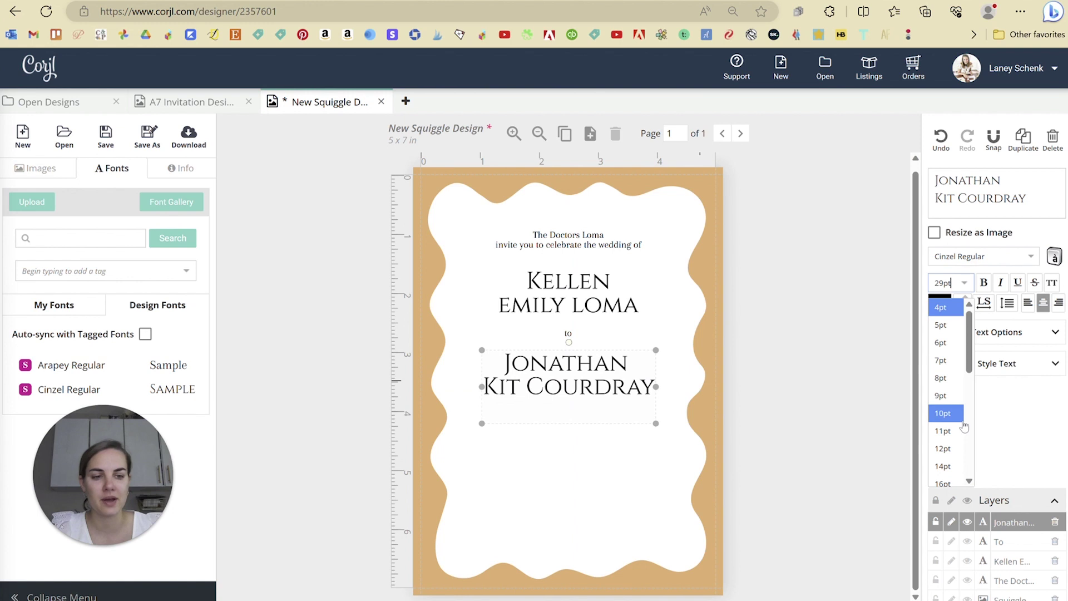
pyautogui.scroll(-3, 946, 412)
pyautogui.click(942, 449)
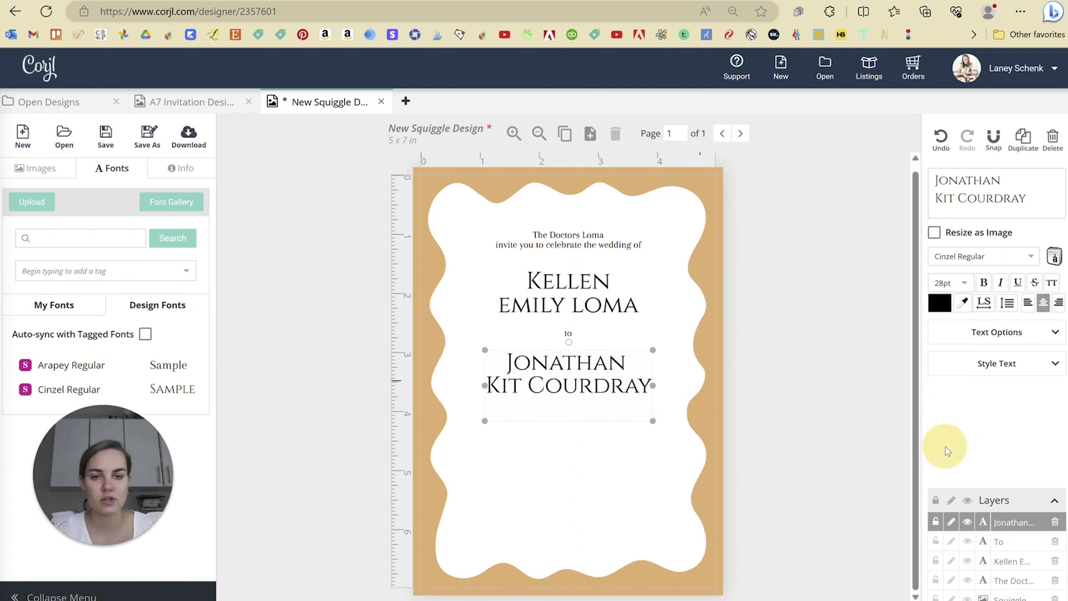
pyautogui.click(526, 289)
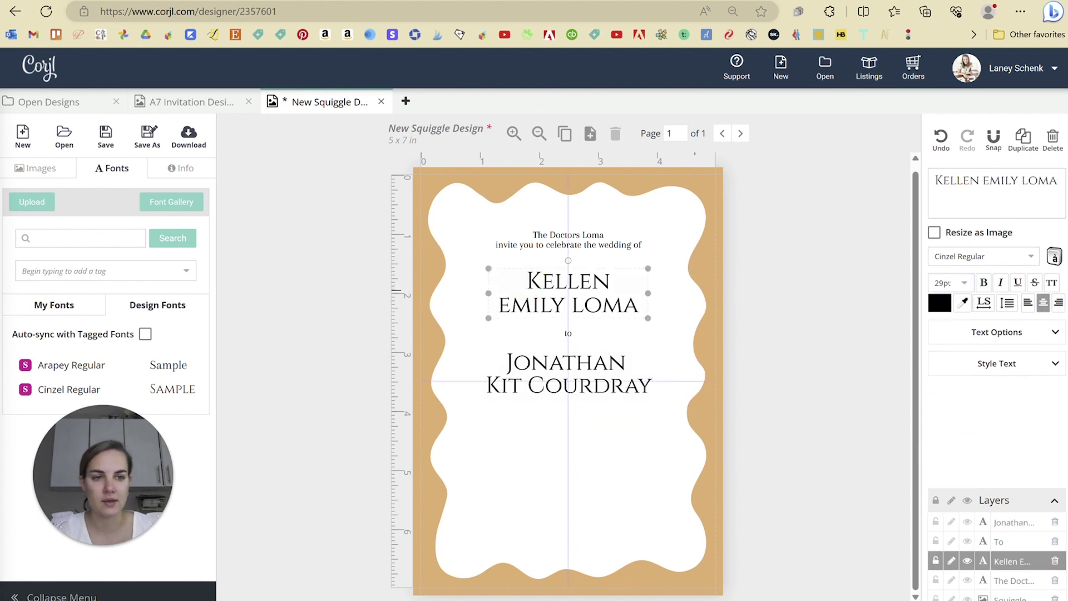
pyautogui.click(964, 283)
pyautogui.click(949, 438)
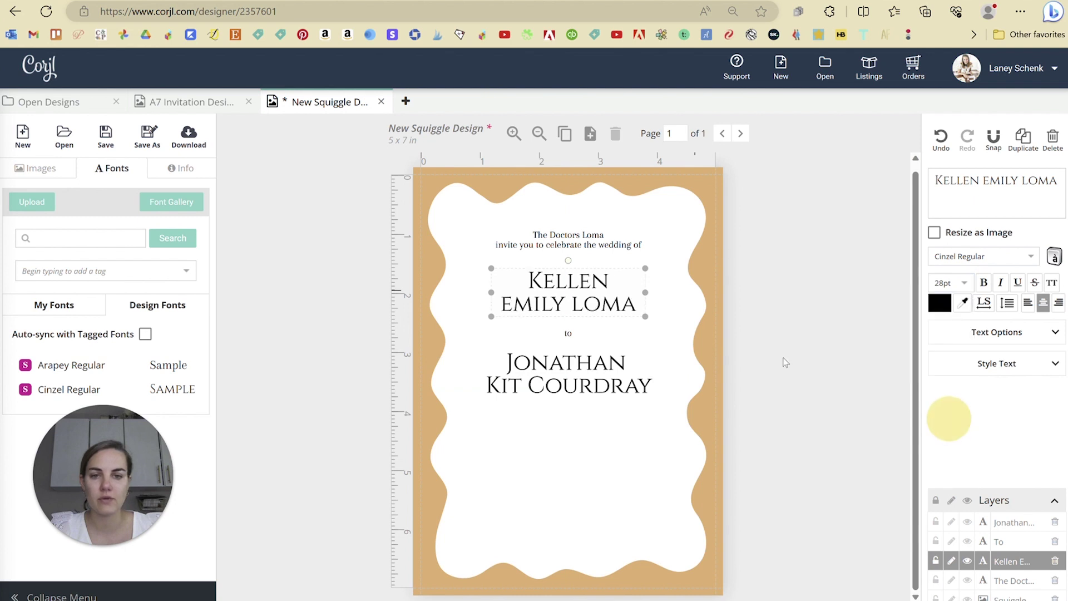
pyautogui.click(783, 356)
pyautogui.moveTo(613, 377); pyautogui.dragTo(611, 380)
pyautogui.click(569, 335)
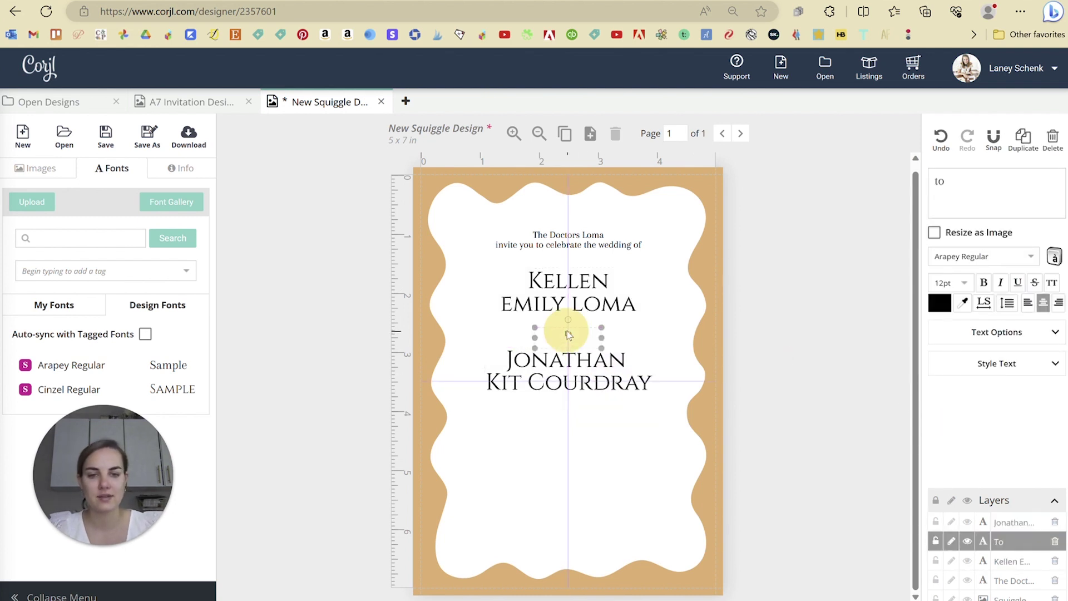
pyautogui.click(585, 383)
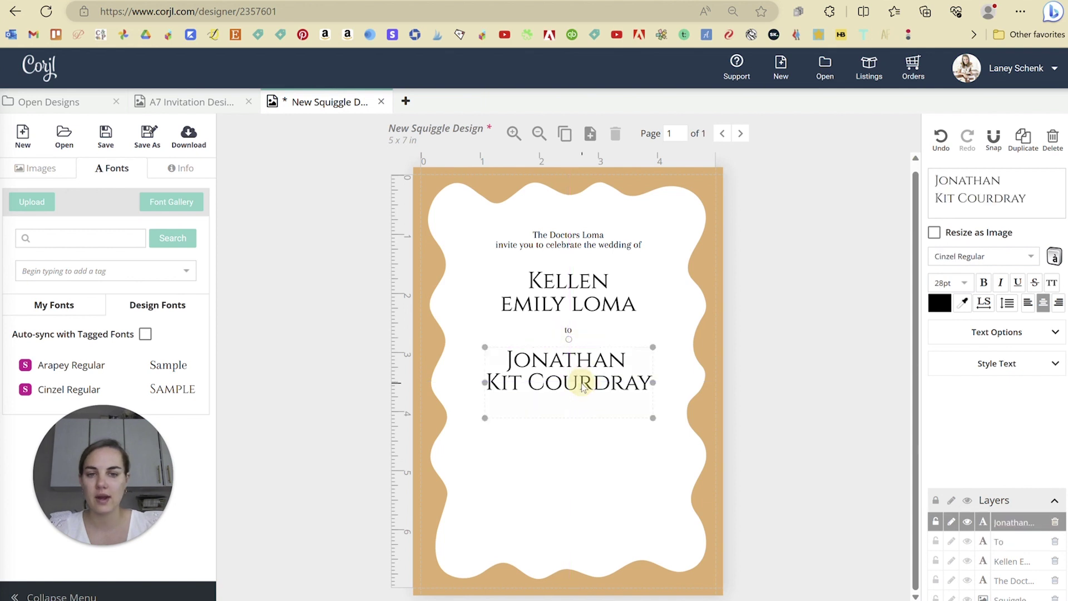
pyautogui.click(749, 355)
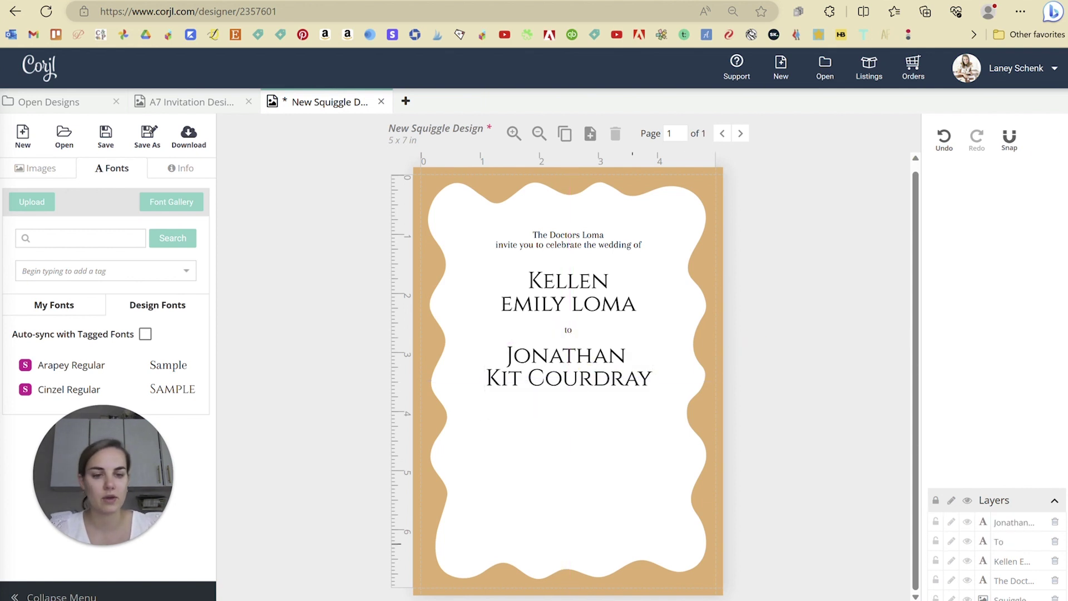
# - Set the date text to 12pt Arapey Regular and duplicate it for the venue and attire lines
pyautogui.click(1008, 178)
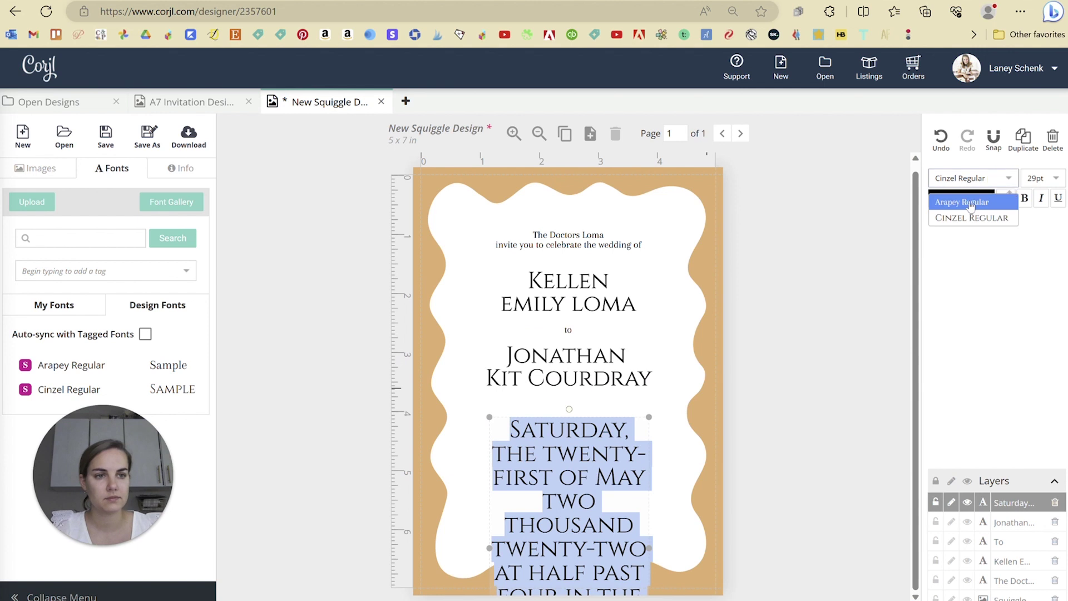
pyautogui.click(1008, 182)
pyautogui.click(575, 468)
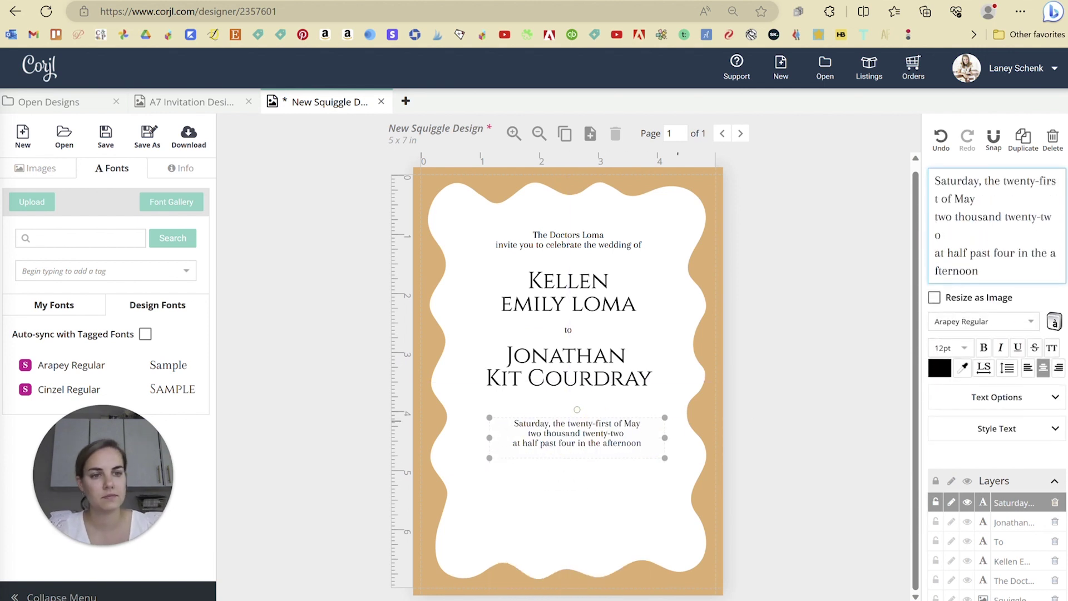
pyautogui.hotkey('ctrl', 'v')
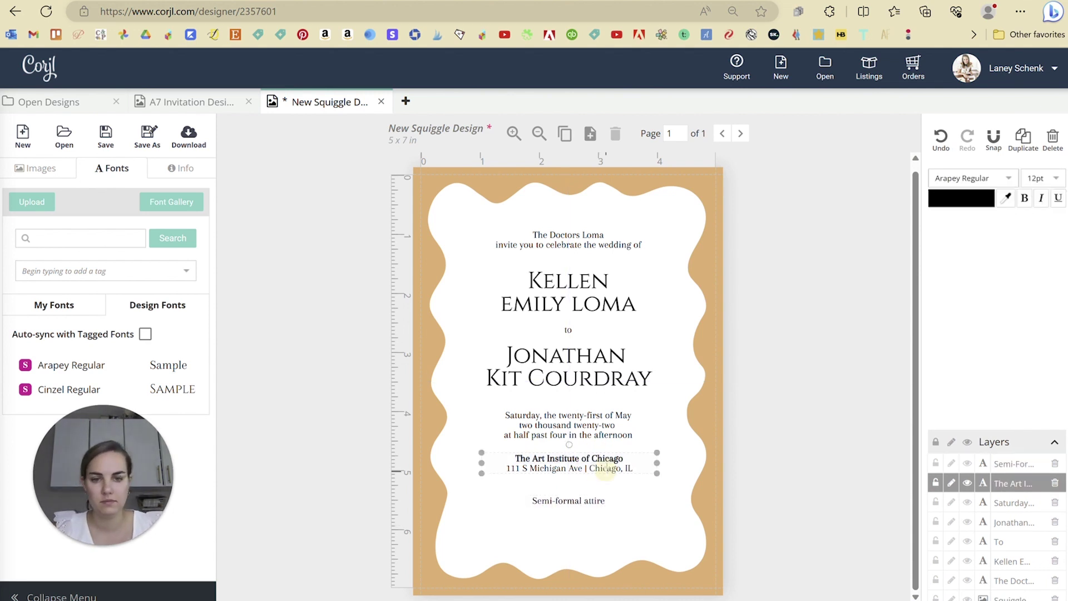
pyautogui.click(598, 388)
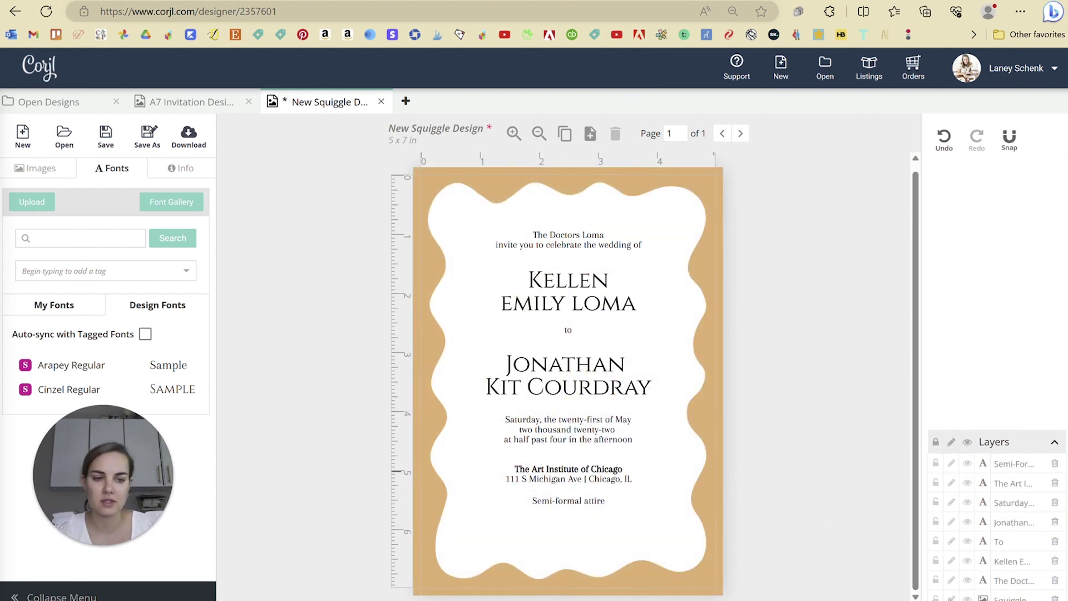
# - Marquee-select all the invitation text and nudge it down until it's vertically centred in the squiggle frame
pyautogui.click(568, 584)
pyautogui.click(799, 376)
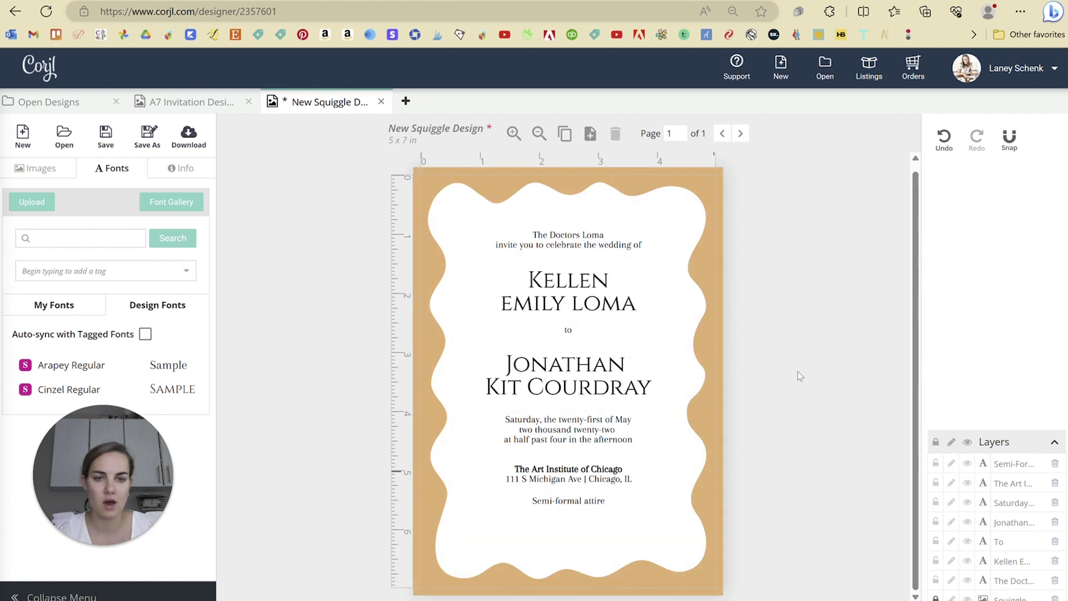
pyautogui.moveTo(522, 208); pyautogui.dragTo(611, 503)
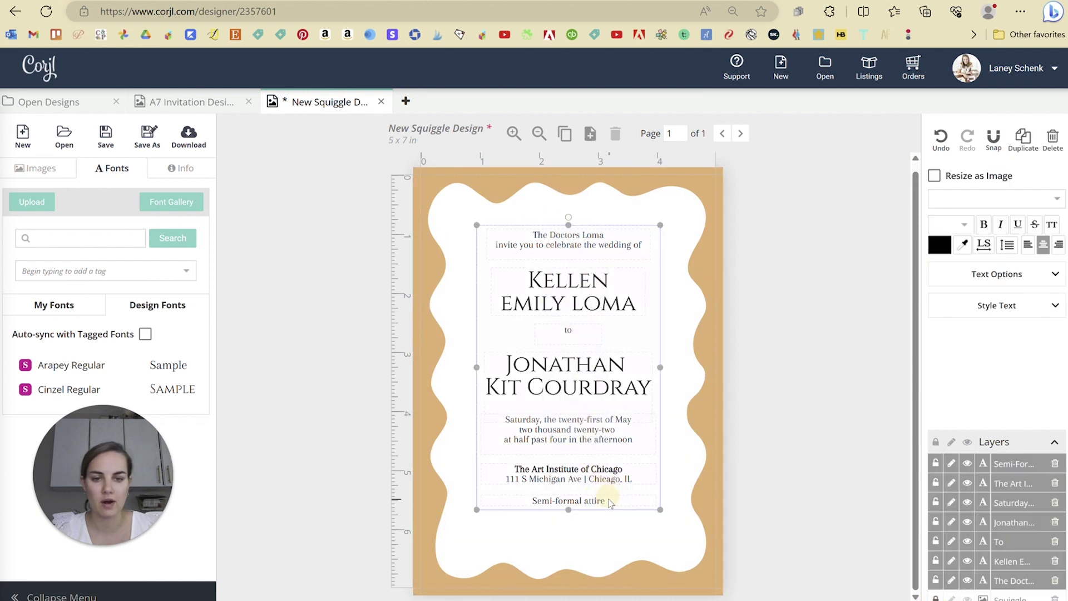
pyautogui.press('Down')
pyautogui.press('Down')
pyautogui.press('Down')
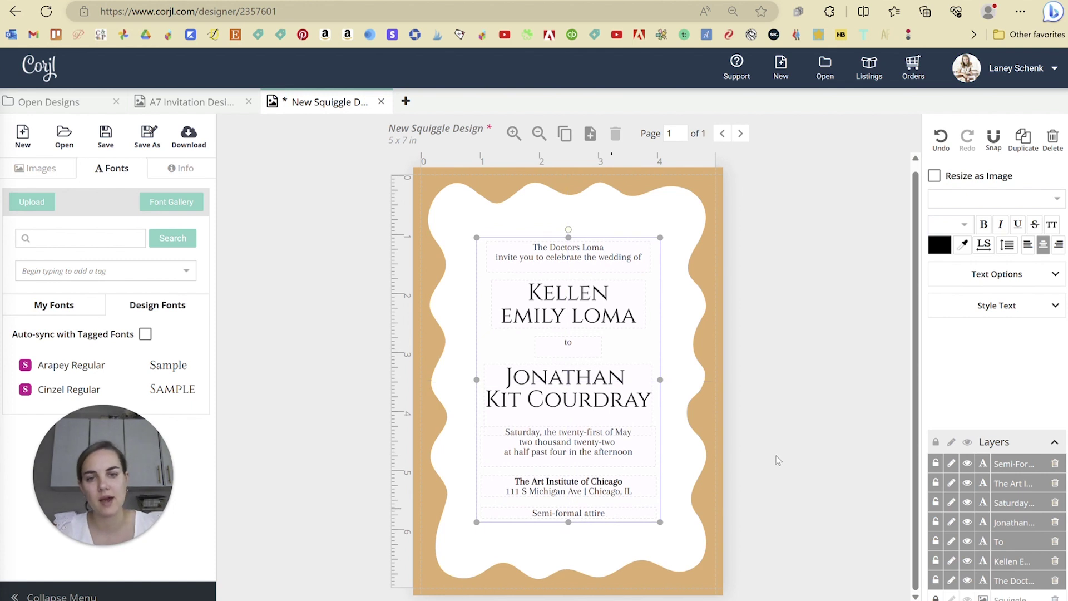
pyautogui.click(783, 368)
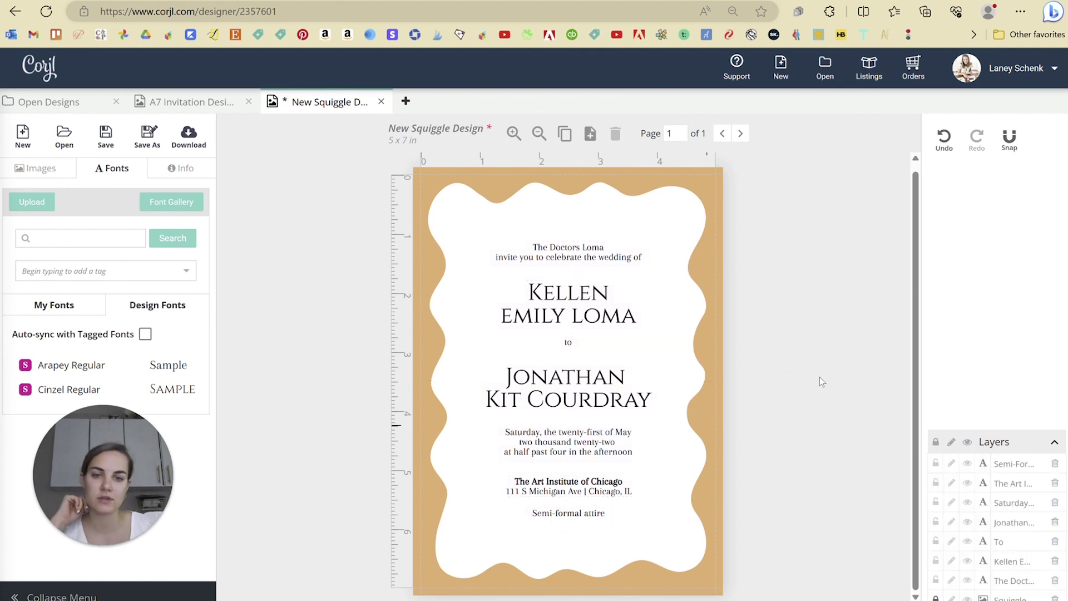
pyautogui.scroll(1, 803, 372)
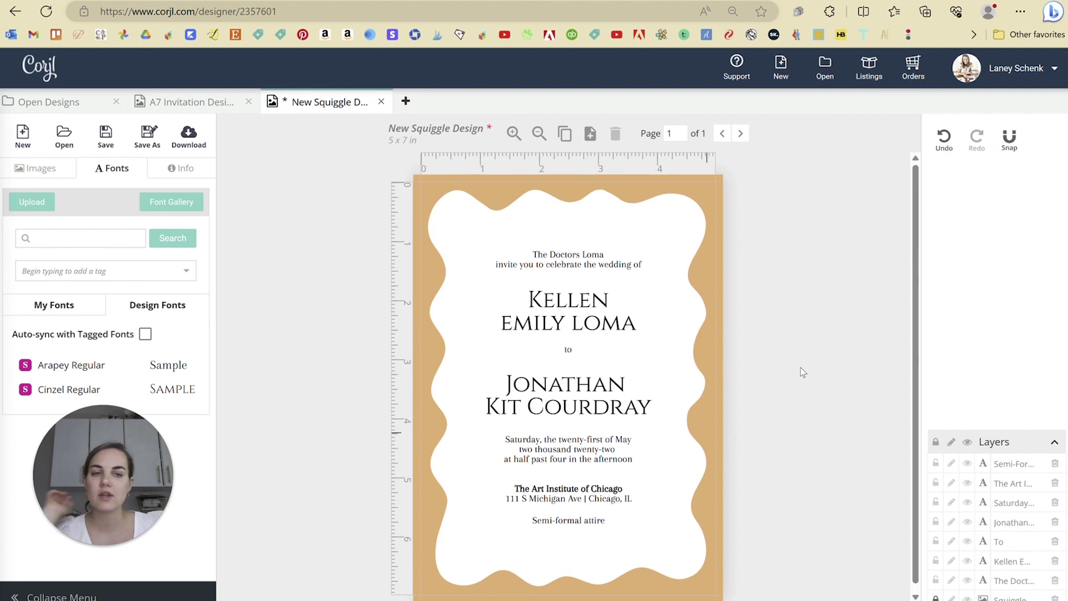
# - Preview the couple's names font list, then add every My Fonts library font with Select All
pyautogui.click(591, 310)
pyautogui.click(982, 256)
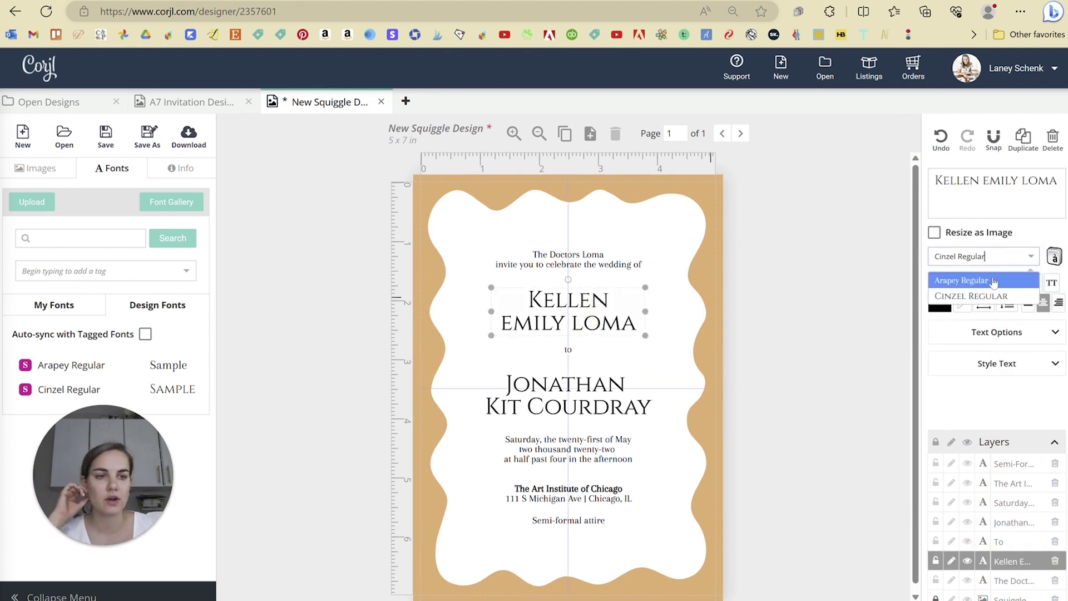
pyautogui.click(818, 326)
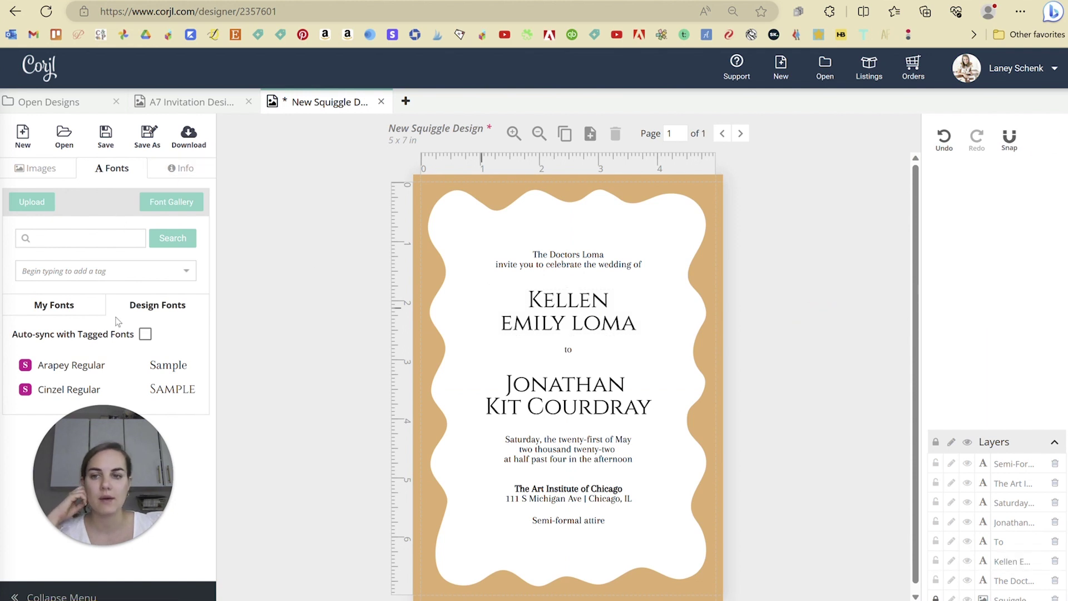
pyautogui.click(69, 312)
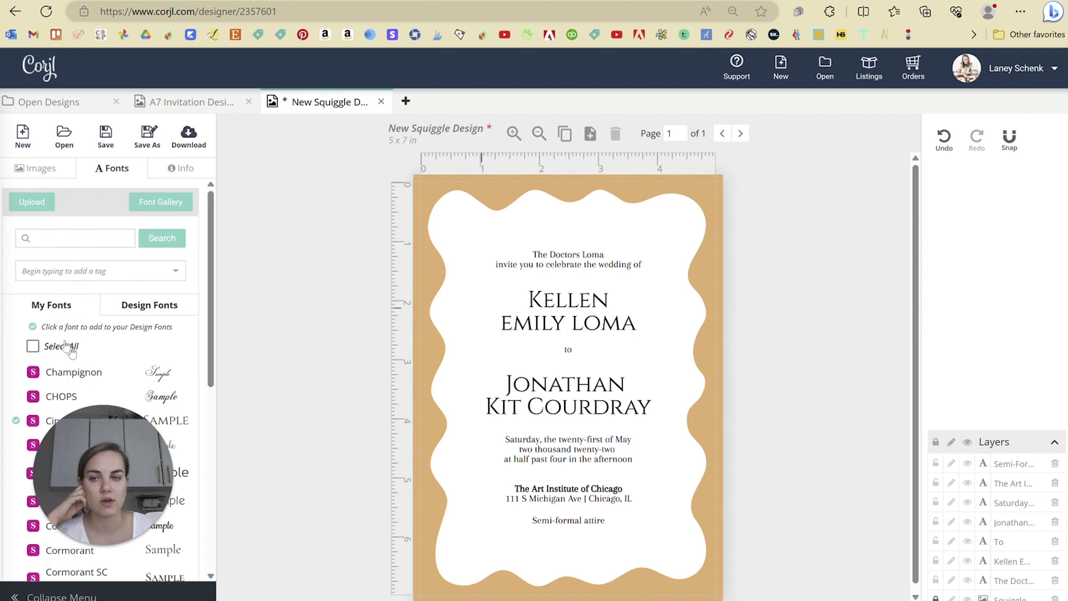
pyautogui.click(34, 347)
pyautogui.scroll(-6, 103, 346)
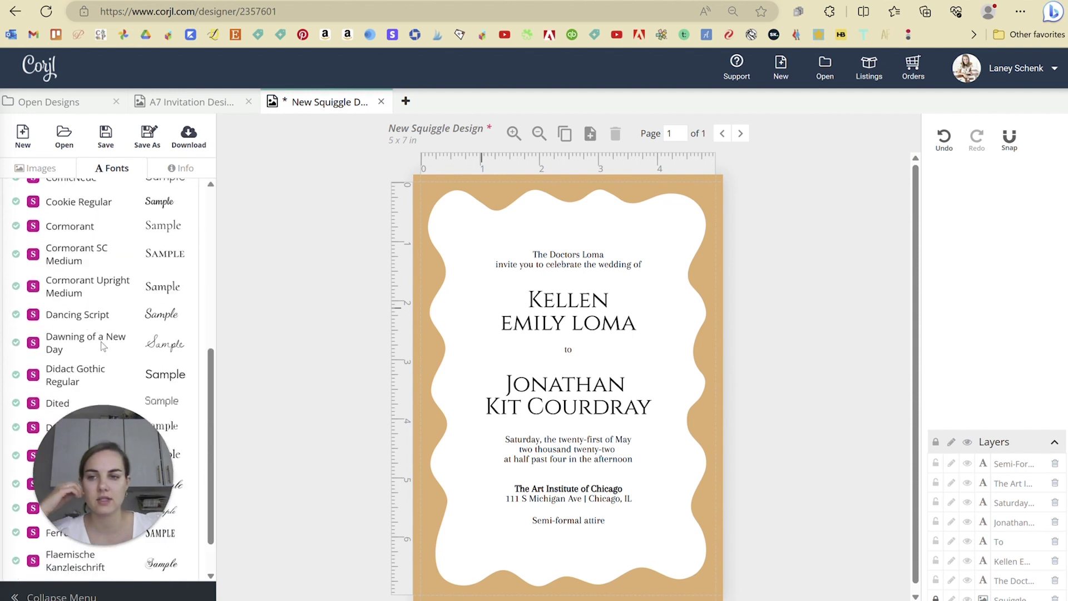
pyautogui.scroll(6, 103, 346)
# - Confirm the added fonts appear in Design Fonts and in the names' font dropdown
pyautogui.click(135, 313)
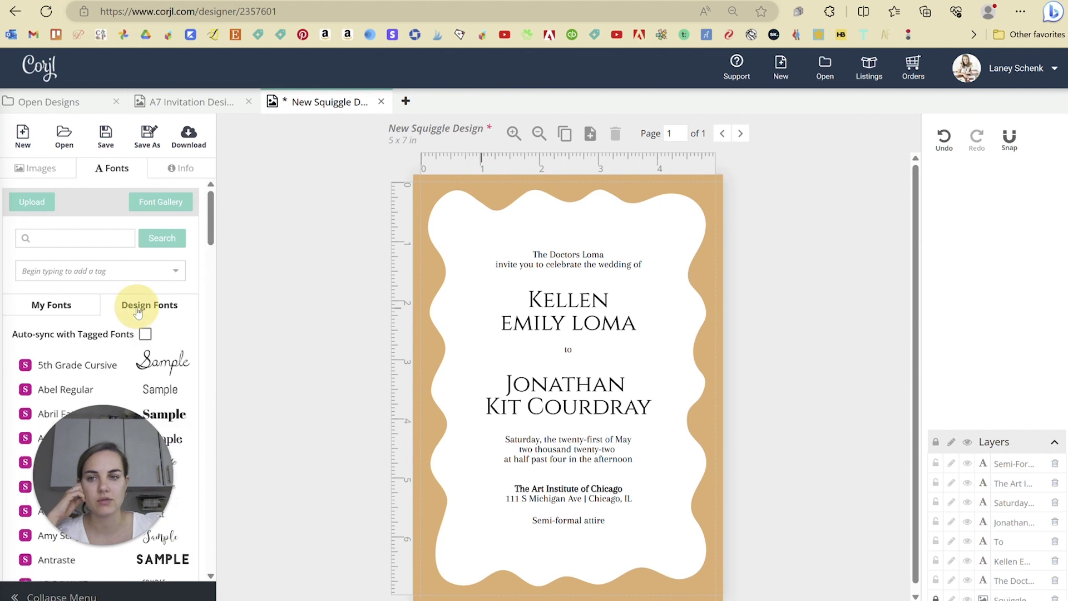
pyautogui.scroll(-8, 111, 345)
pyautogui.scroll(-3, 113, 346)
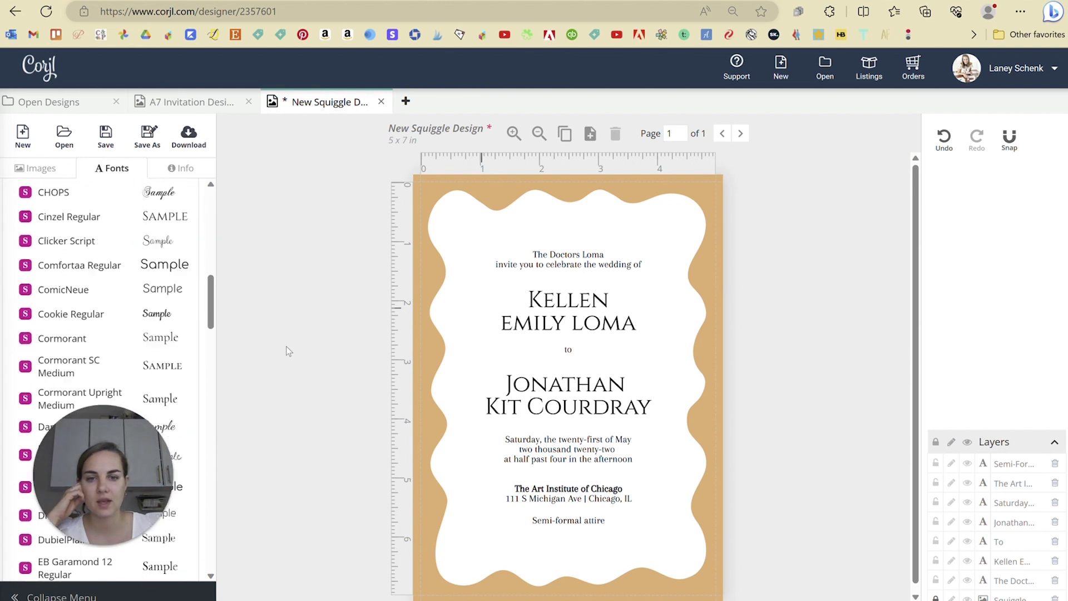
pyautogui.scroll(5, 113, 346)
pyautogui.click(567, 312)
pyautogui.click(985, 256)
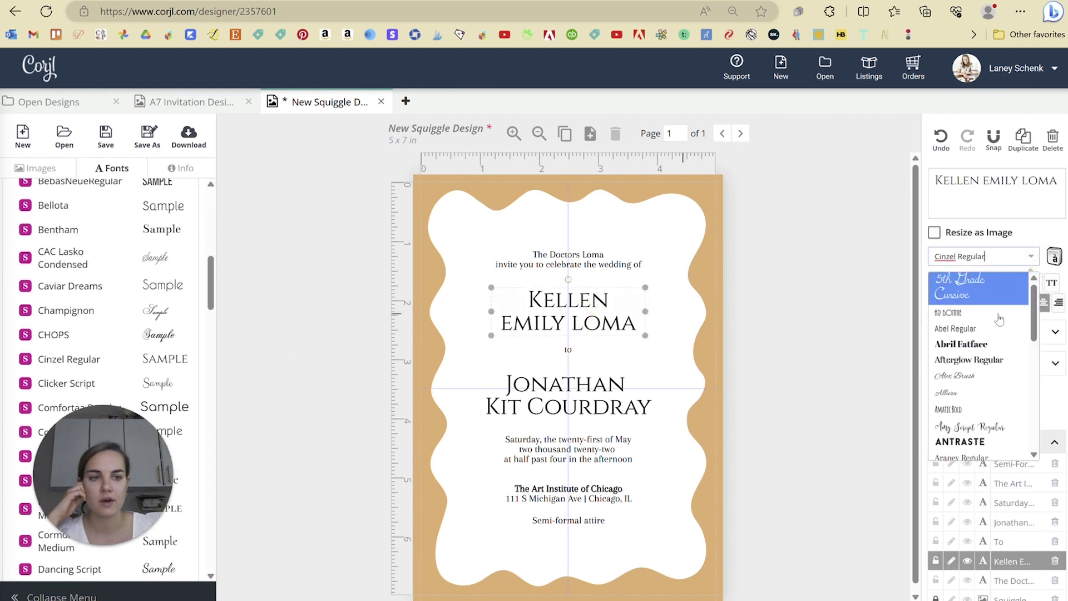
pyautogui.scroll(-15, 1002, 389)
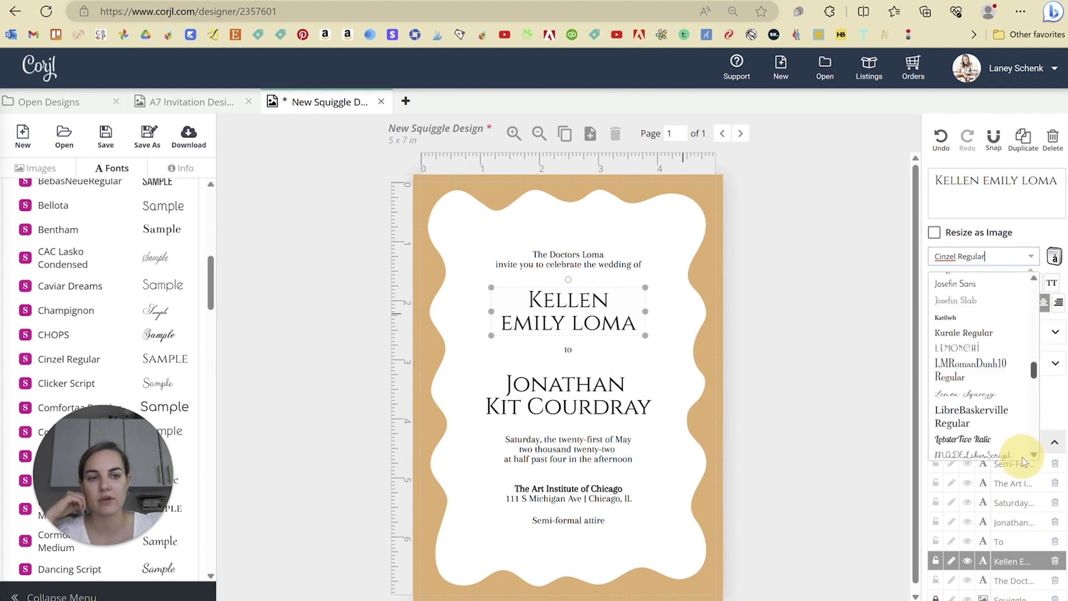
pyautogui.click(325, 302)
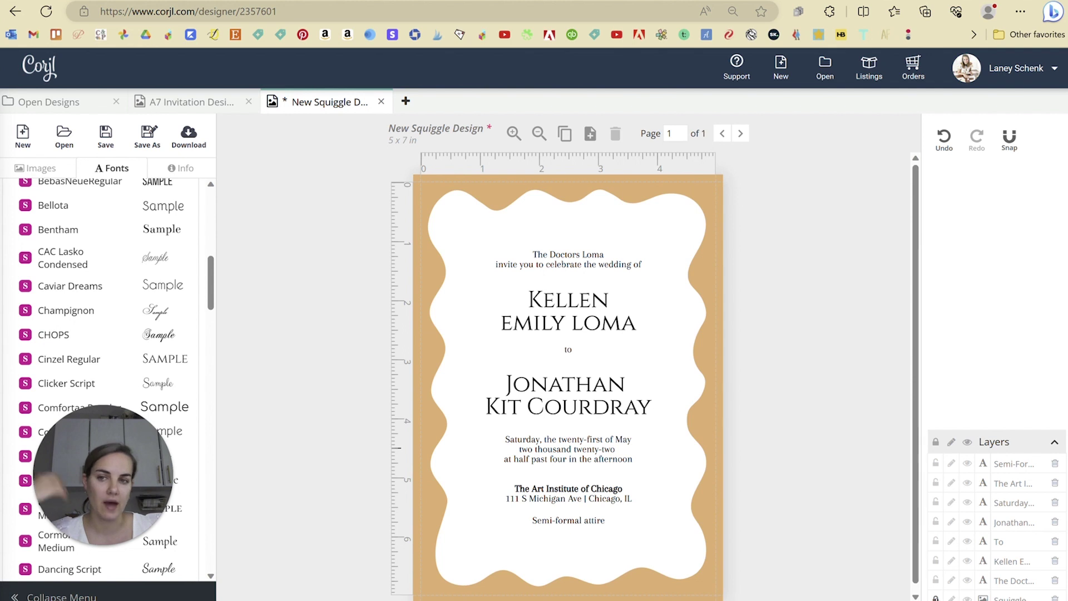
# - Select the squiggle background image and bring up the design's Info settings
pyautogui.click(843, 420)
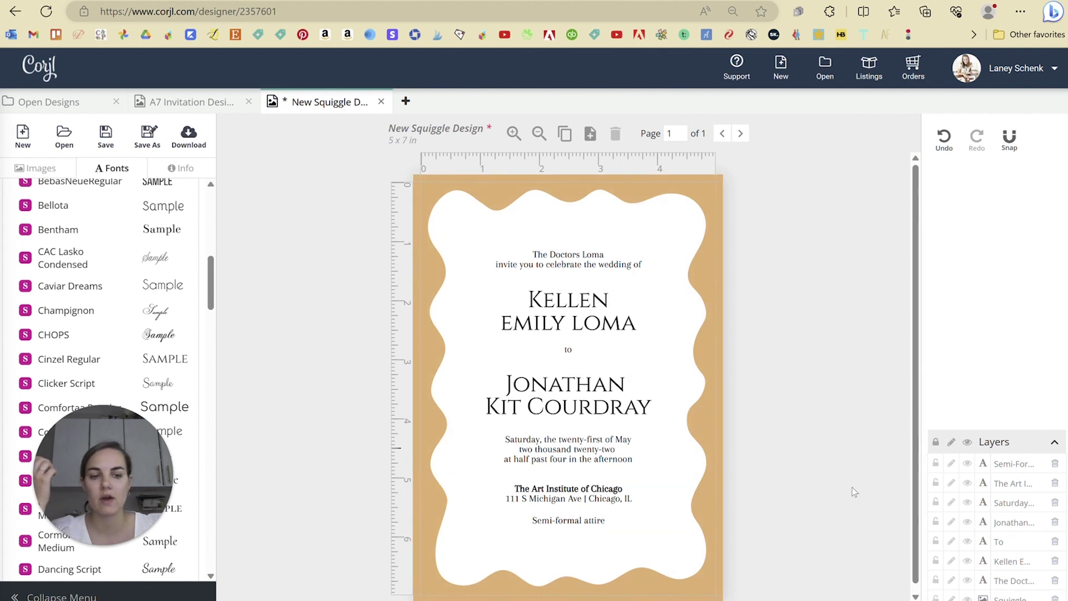
pyautogui.click(876, 322)
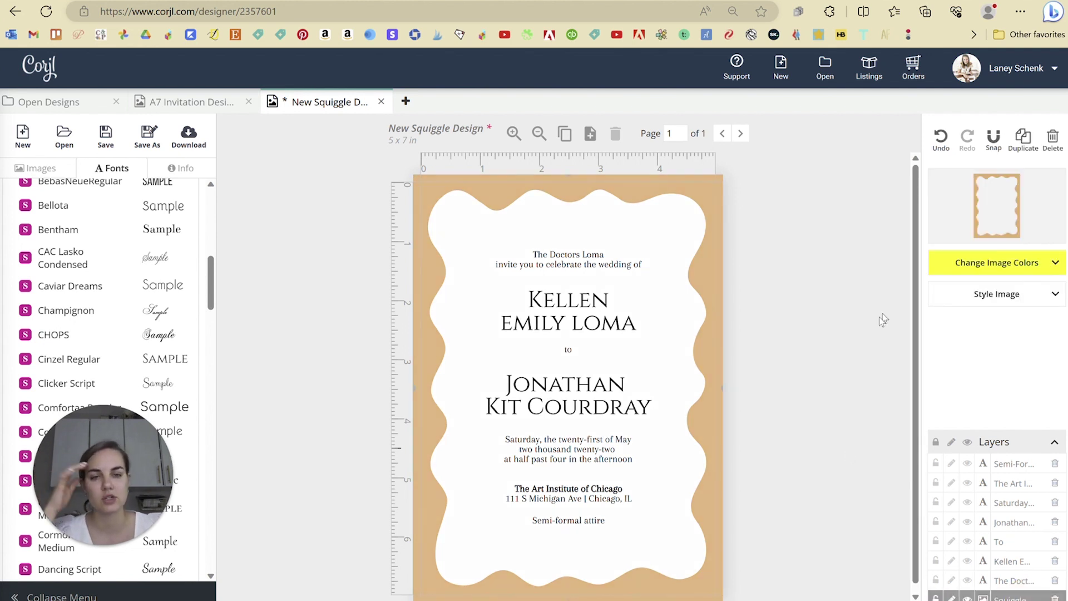
pyautogui.click(169, 169)
# - Review the Saving & Printing, Design Settings and Listings sections, then return to the Images library
pyautogui.scroll(6, 189, 256)
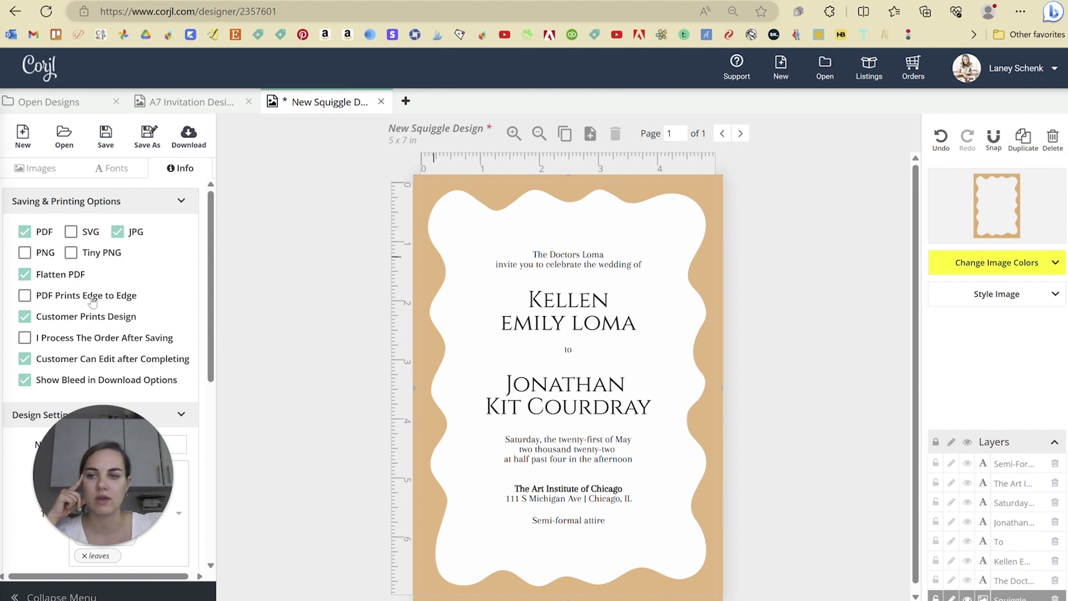
pyautogui.scroll(-3, 114, 281)
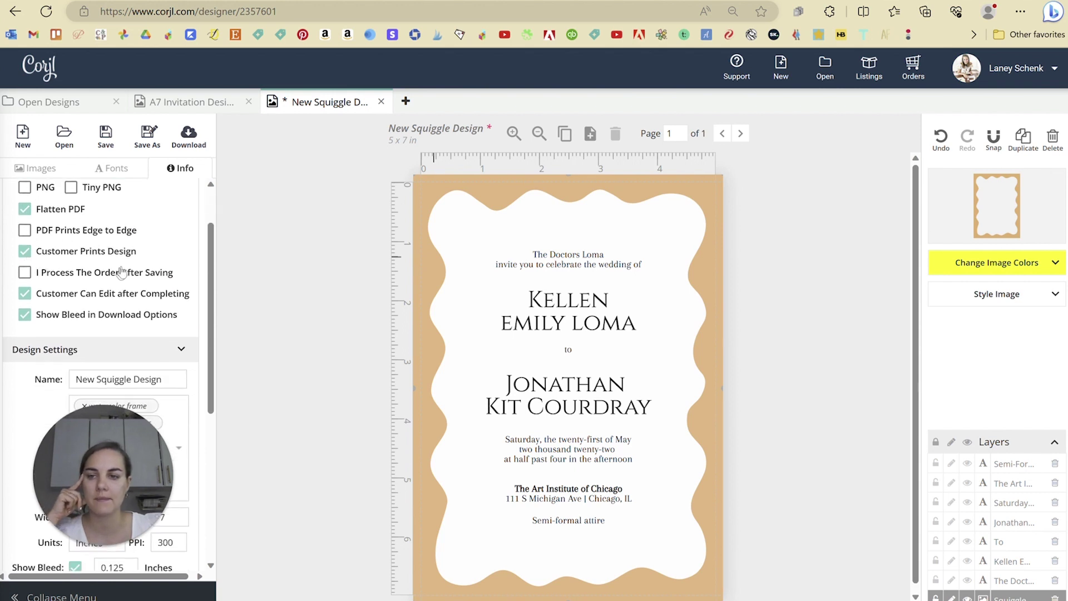
pyautogui.scroll(-5, 121, 271)
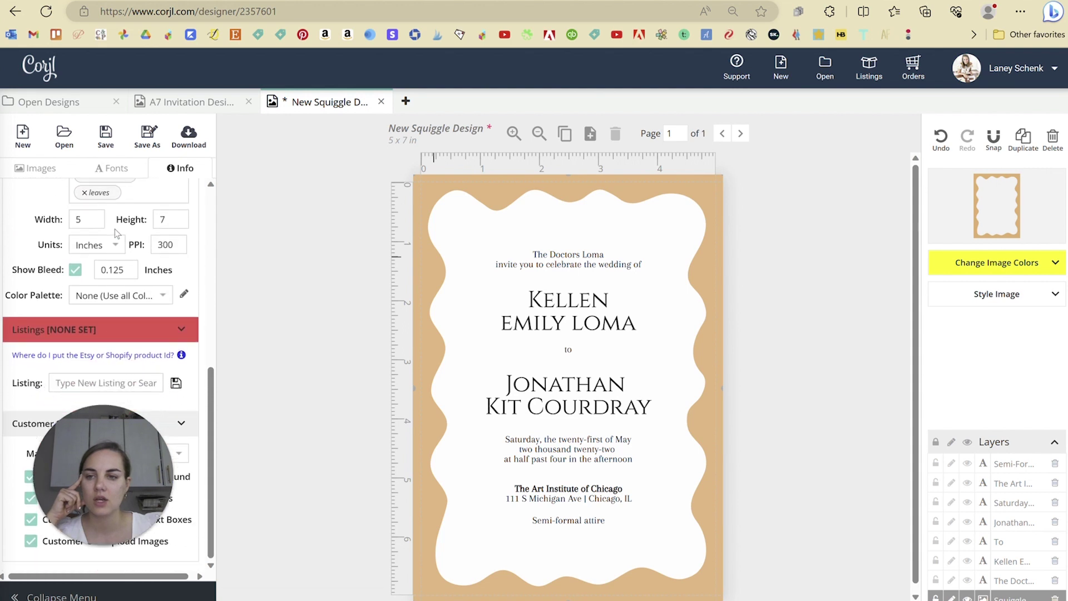
pyautogui.moveTo(143, 428); pyautogui.dragTo(310, 392)
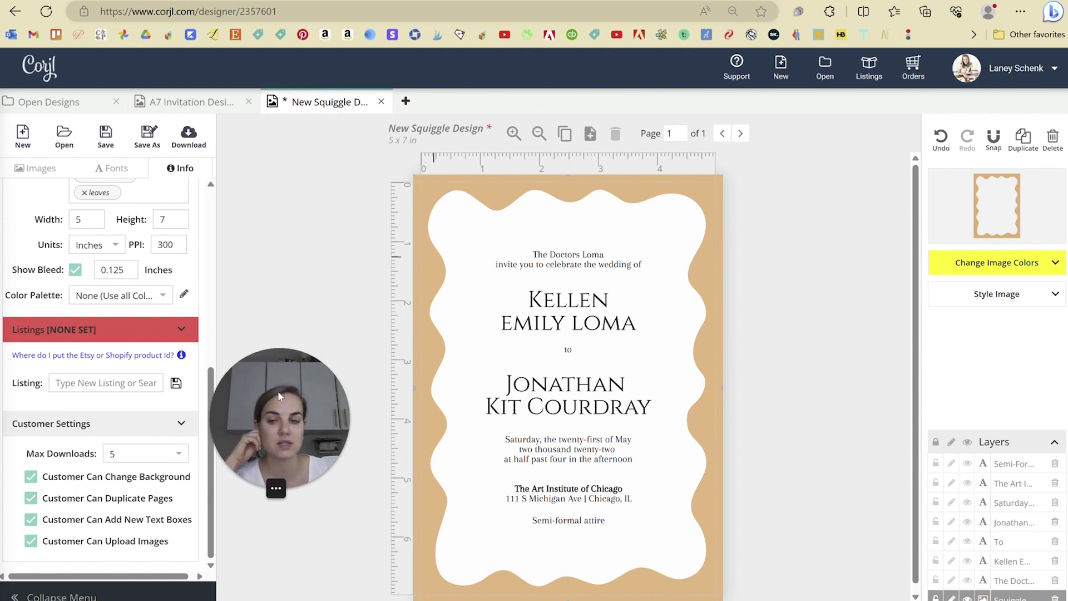
pyautogui.moveTo(279, 401); pyautogui.dragTo(109, 449)
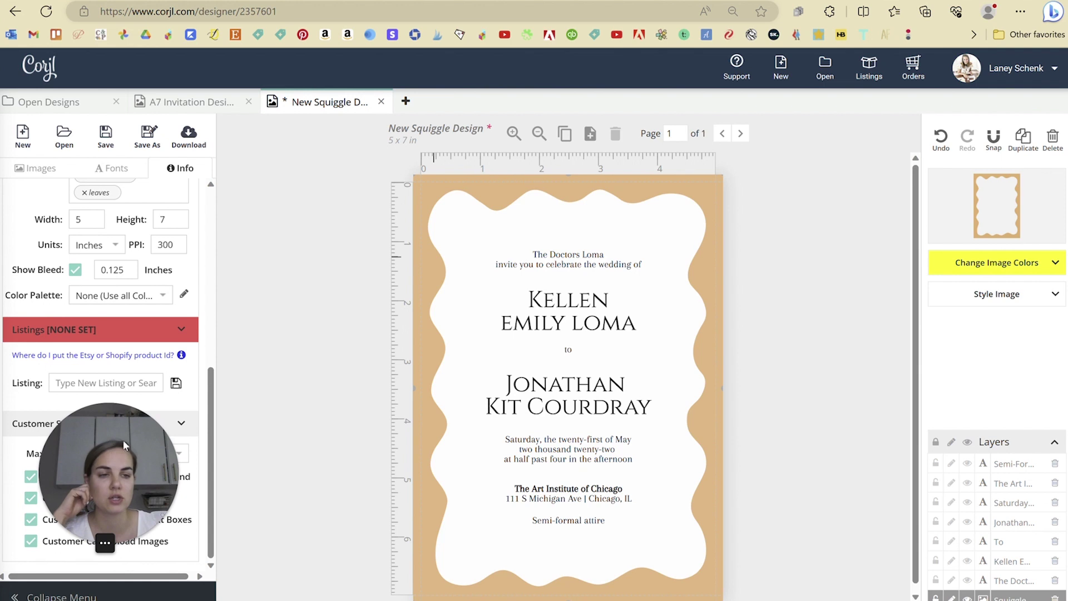
pyautogui.click(36, 168)
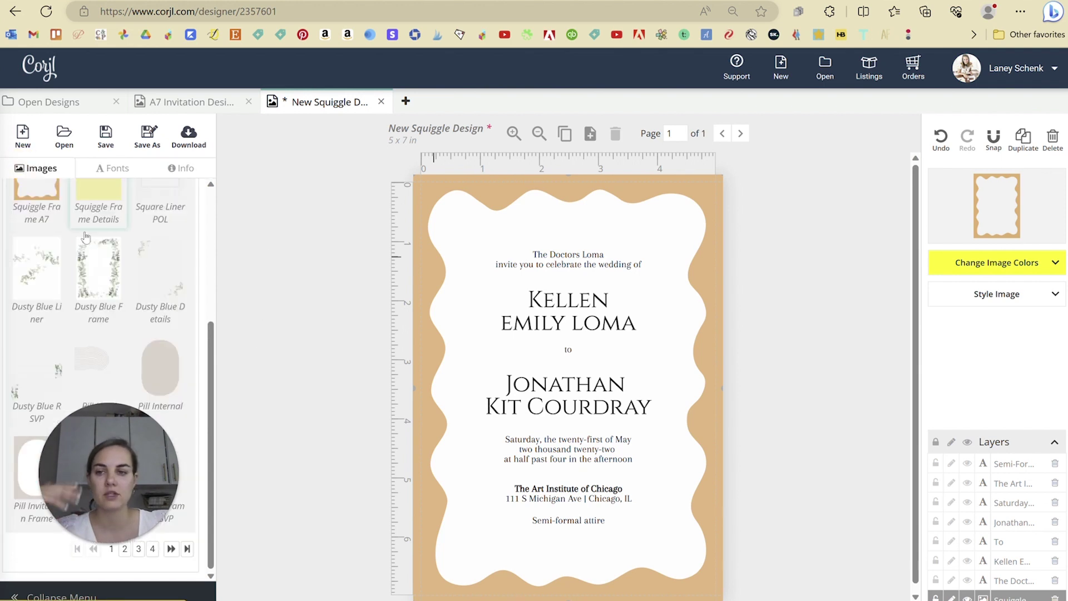
# - Open the White Flower Invitation, place a Round Pink Rose beside the sunflower, then delete it
pyautogui.click(35, 103)
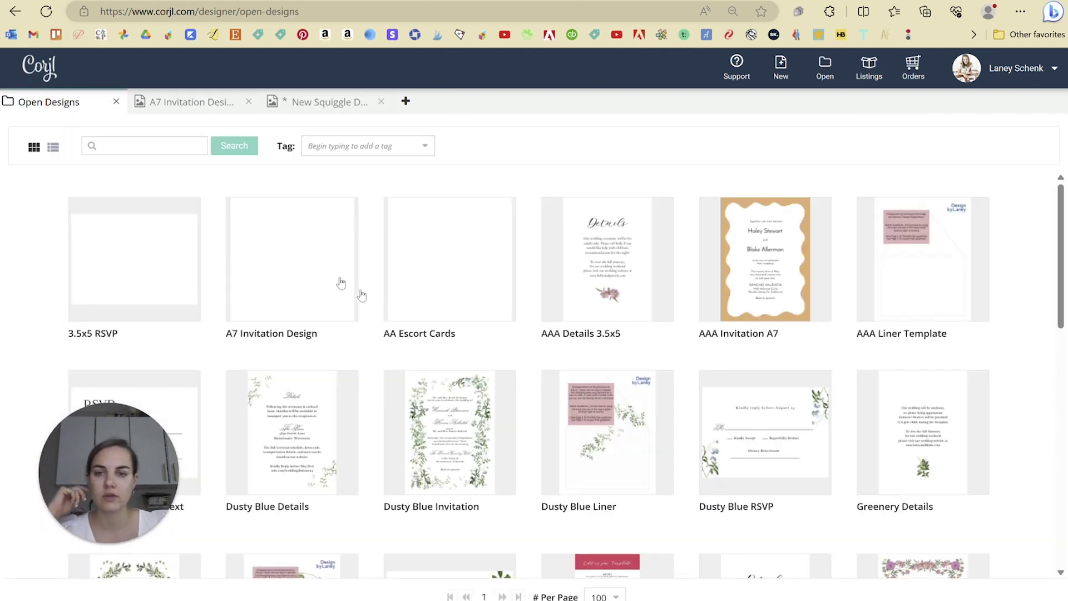
pyautogui.scroll(-10, 462, 332)
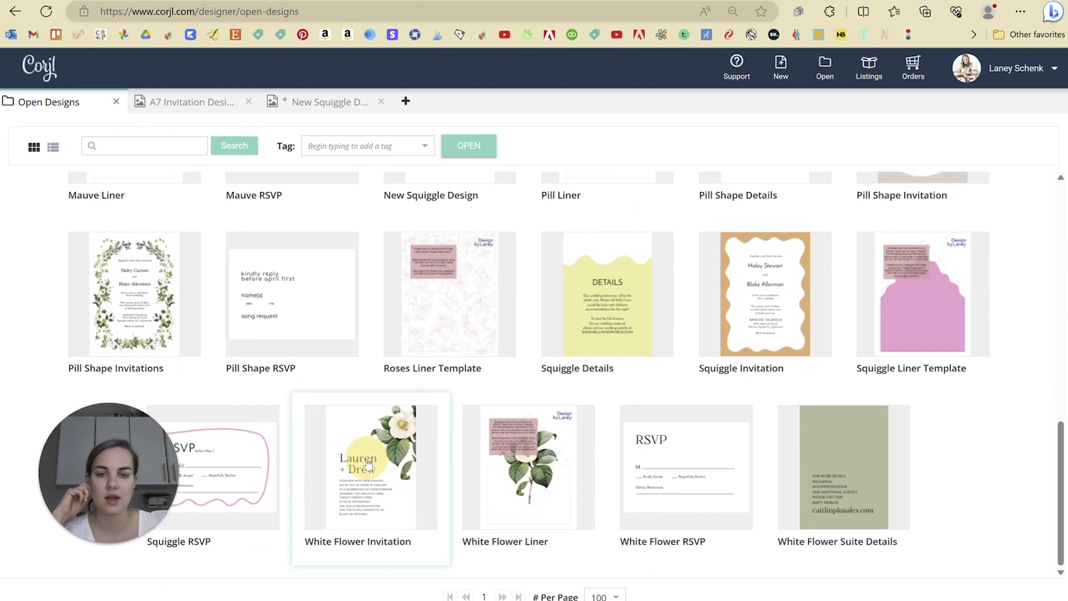
pyautogui.click(376, 464)
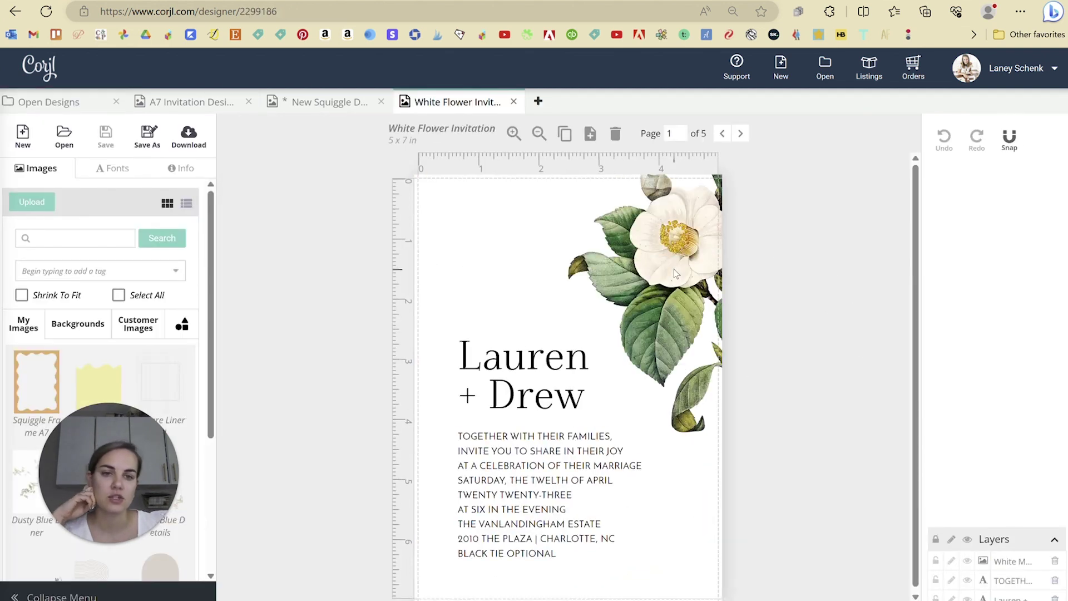
pyautogui.click(675, 270)
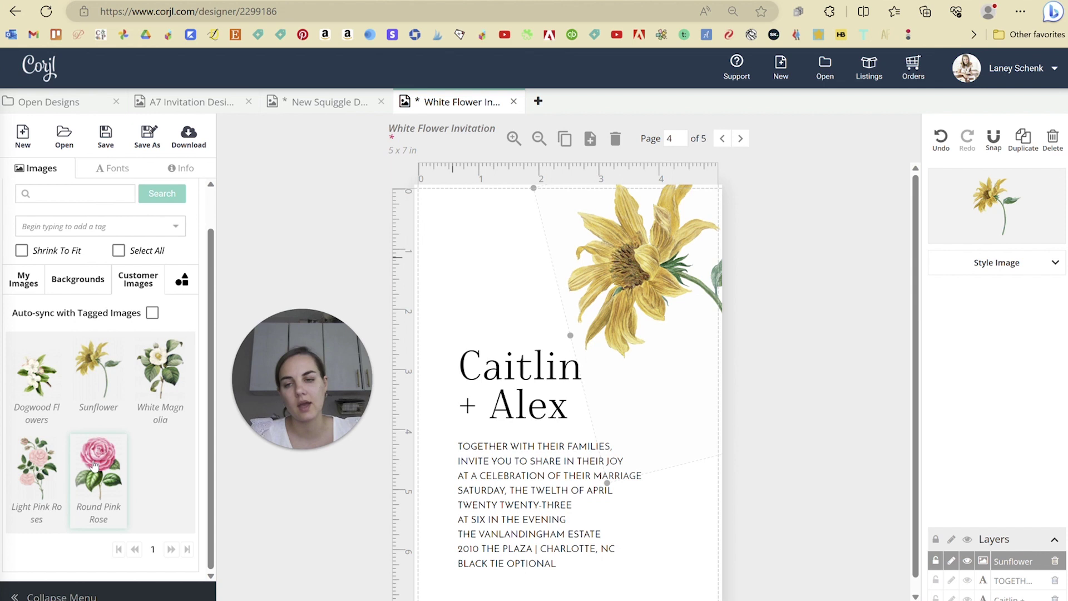
pyautogui.click(94, 466)
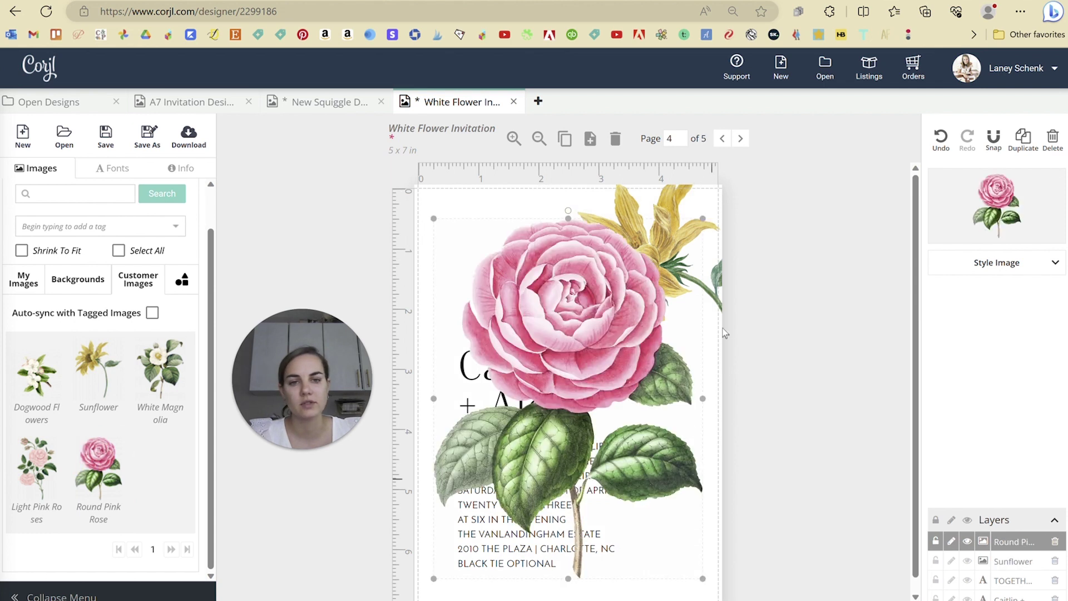
pyautogui.moveTo(703, 217); pyautogui.dragTo(669, 376)
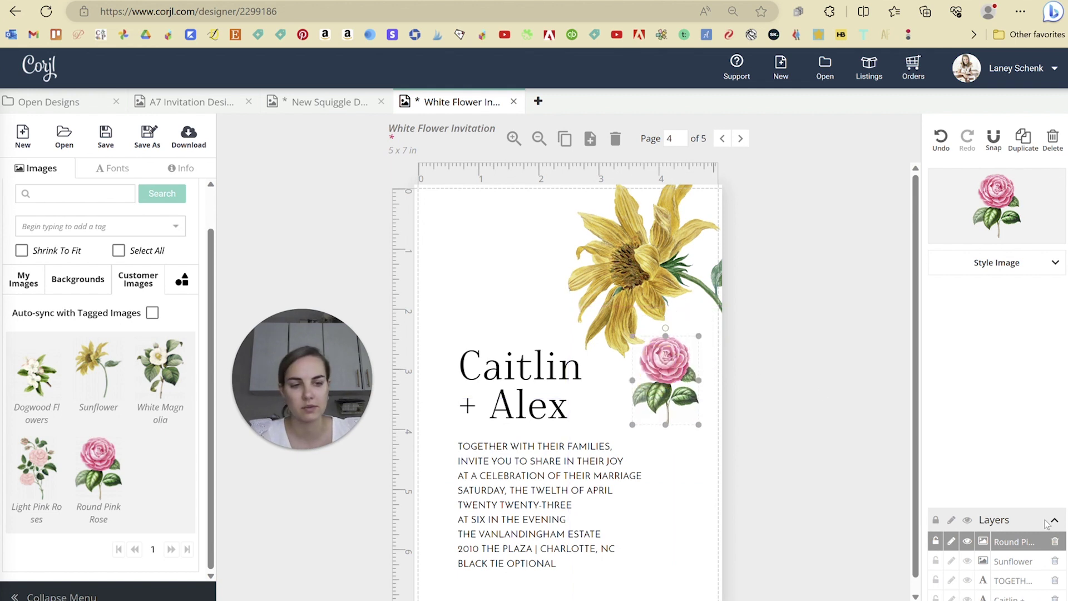
pyautogui.click(1056, 542)
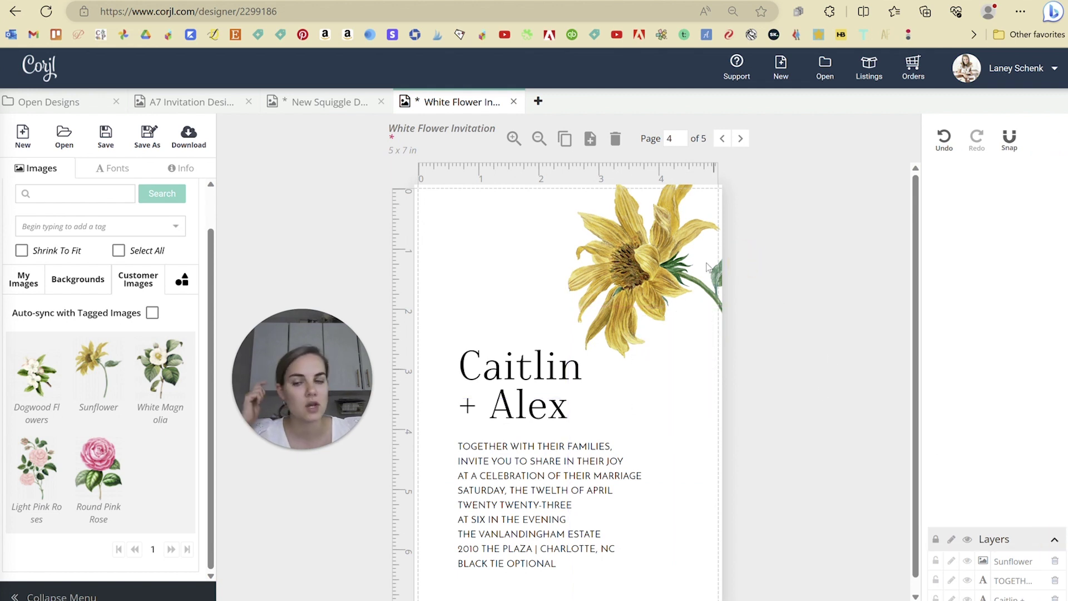
# - Browse the uploaded images, then close the White Flower Invitation choosing Don't Save
pyautogui.click(31, 283)
pyautogui.scroll(-3, 100, 362)
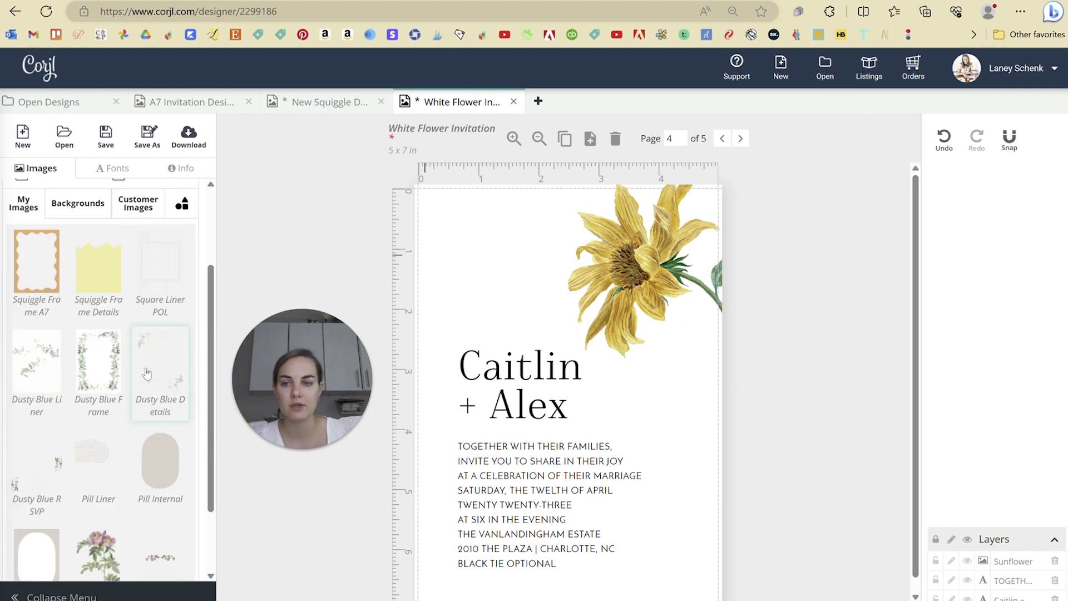
pyautogui.scroll(4, 147, 373)
pyautogui.click(143, 327)
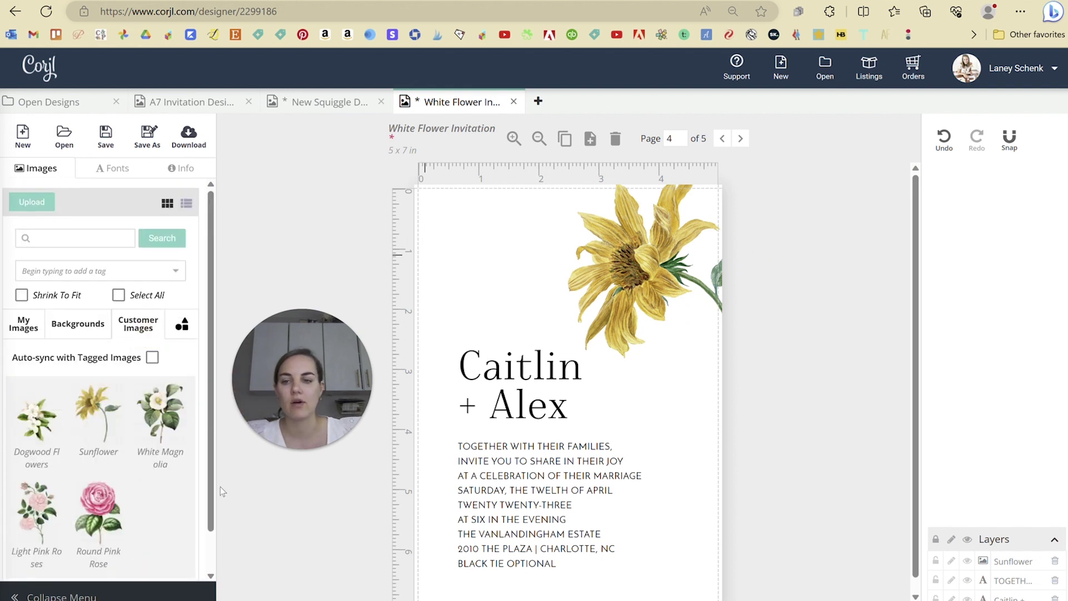
pyautogui.click(515, 102)
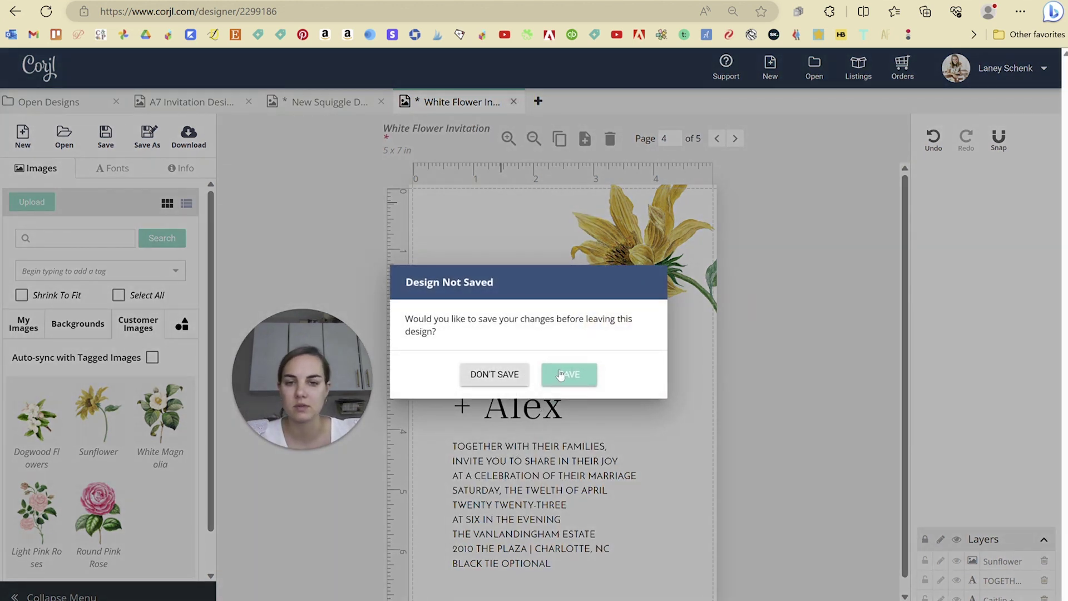
pyautogui.click(513, 376)
# - Select the Squiggle Invitation, Details, Liner Template and RSVP designs among the saved designs
pyautogui.scroll(-5, 767, 303)
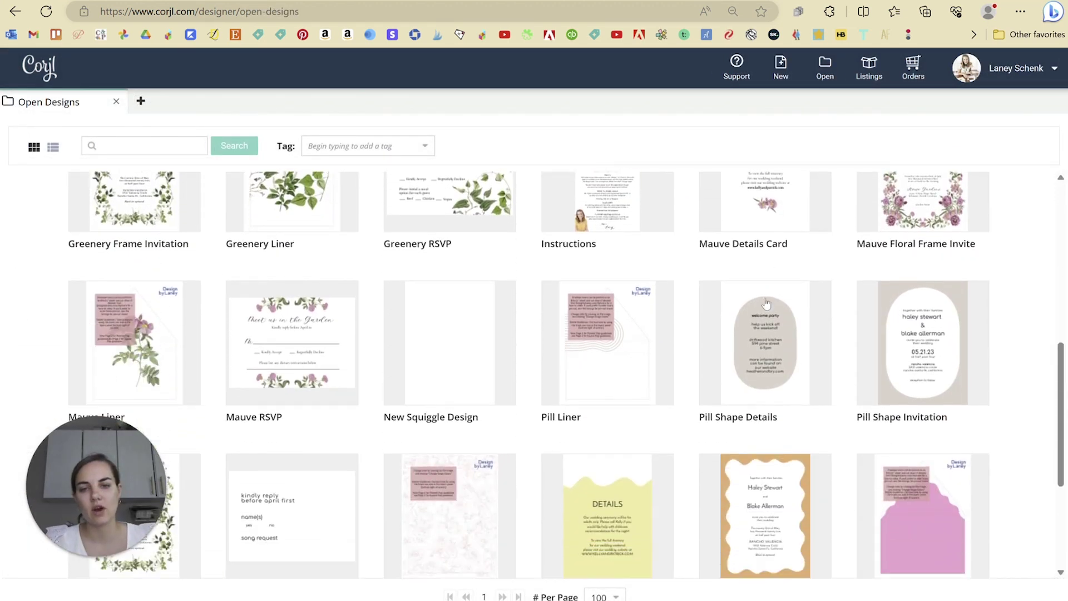
pyautogui.scroll(-4, 767, 304)
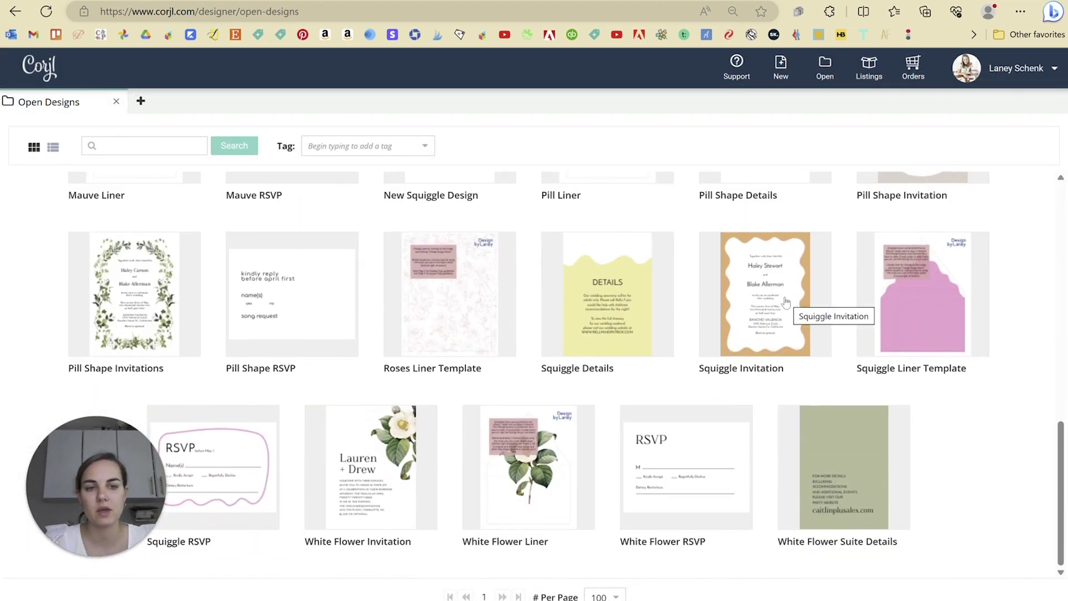
pyautogui.click(784, 301)
pyautogui.click(585, 300)
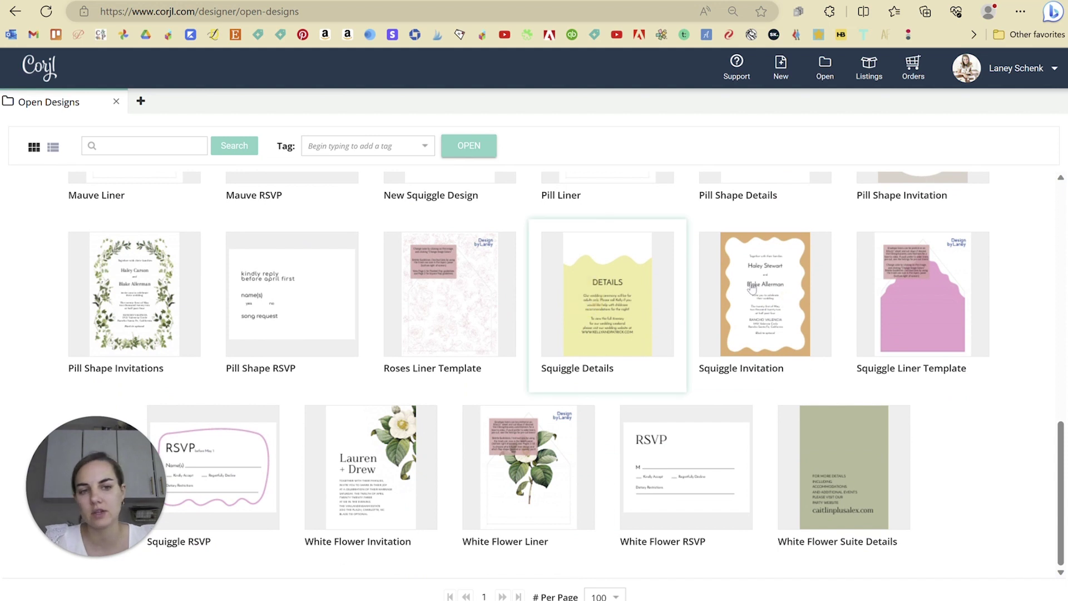
pyautogui.click(890, 297)
pyautogui.click(247, 443)
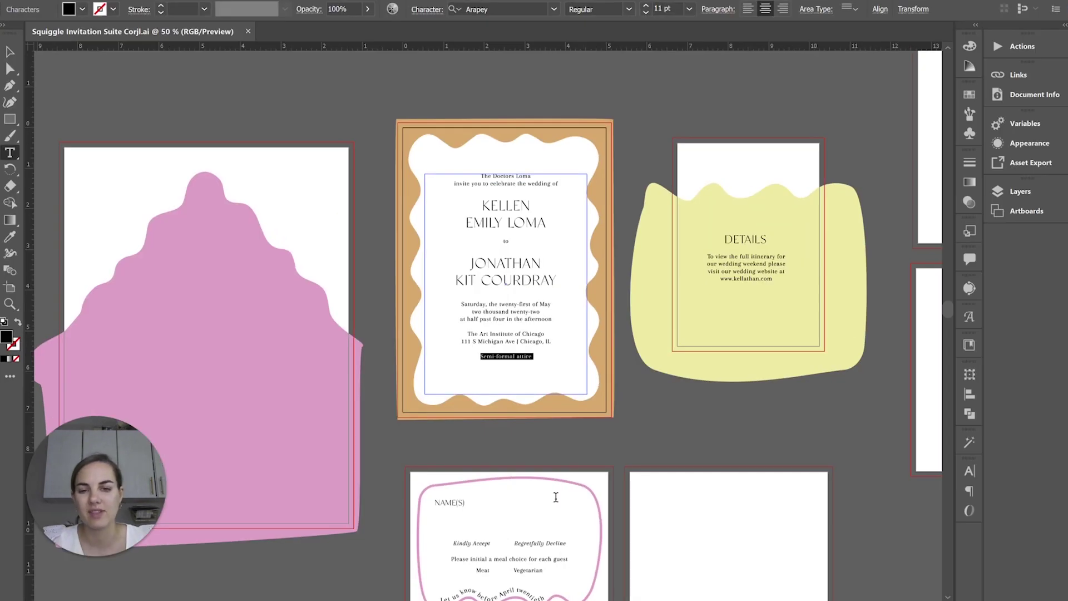
pyautogui.scroll(-5, 551, 434)
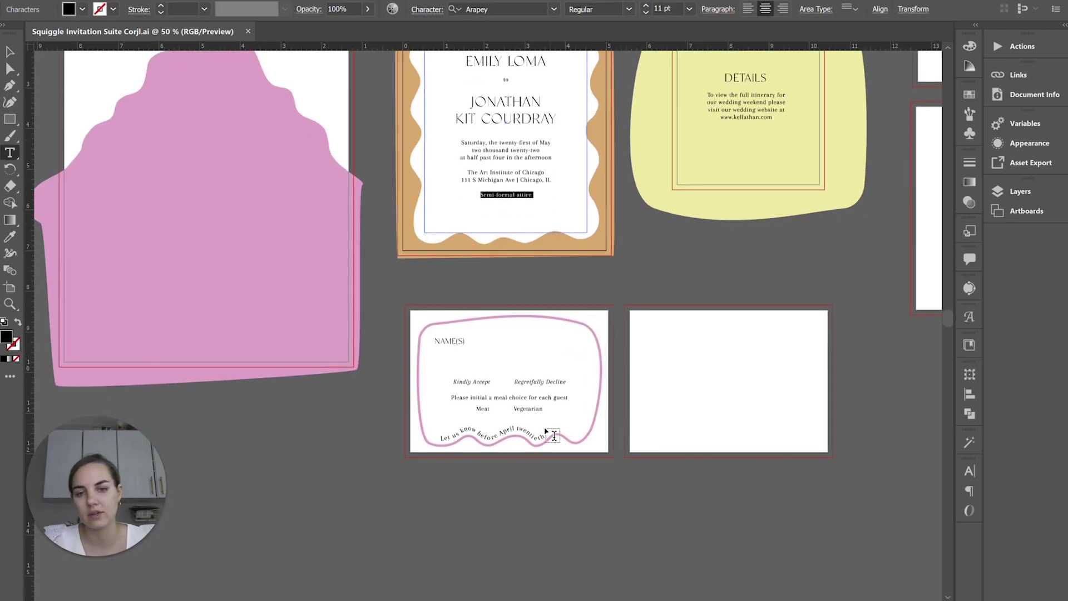
# - Zoom to 150% on the RSVP card's curved 'Let us know' text, then open Squiggle RSVP in Corjl
pyautogui.hotkey('ctrl', '=')
pyautogui.hotkey('ctrl', '=')
pyautogui.hotkey('ctrl', '=')
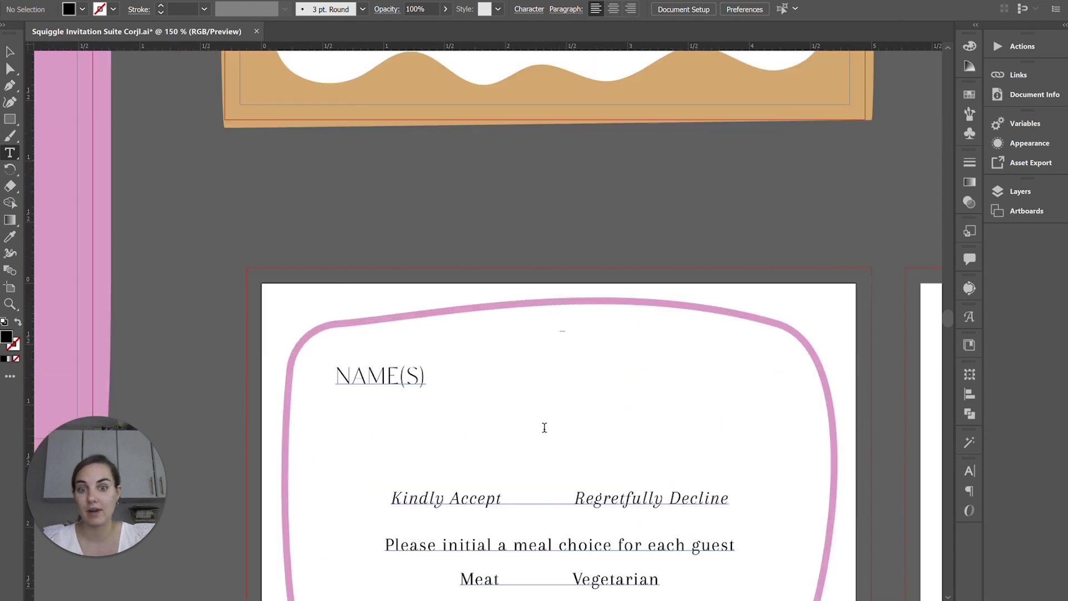
pyautogui.scroll(-5, 541, 325)
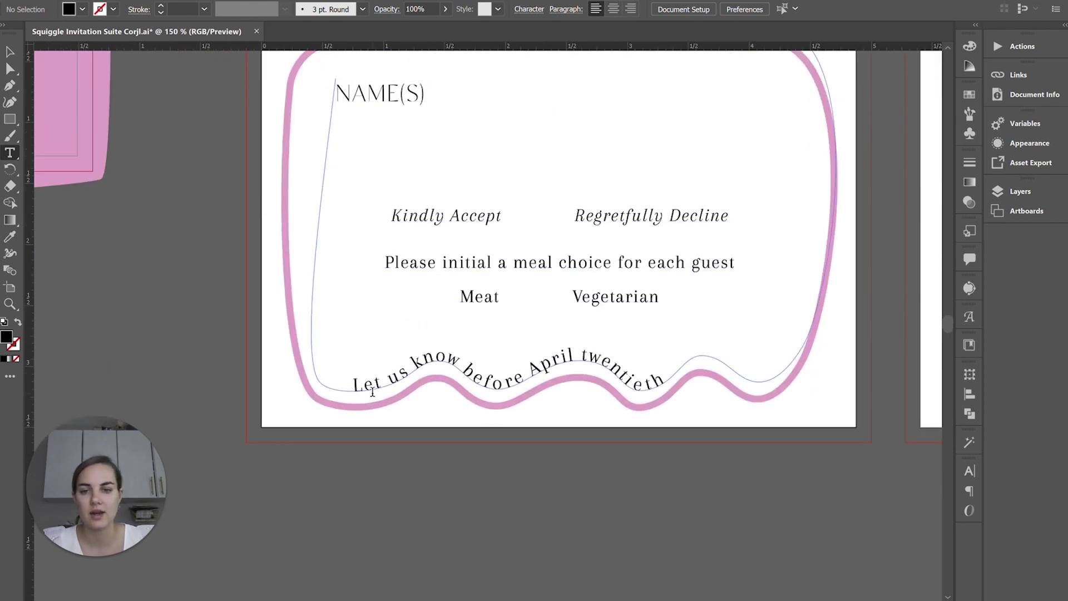
pyautogui.click(371, 383)
pyautogui.moveTo(370, 383); pyautogui.dragTo(638, 385)
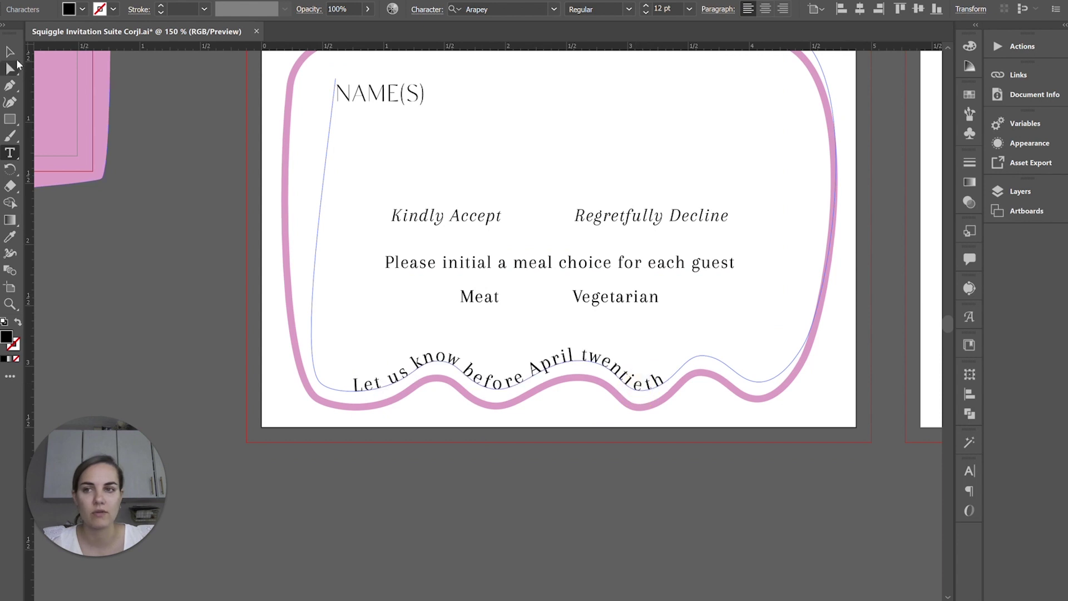
pyautogui.click(10, 52)
pyautogui.click(522, 482)
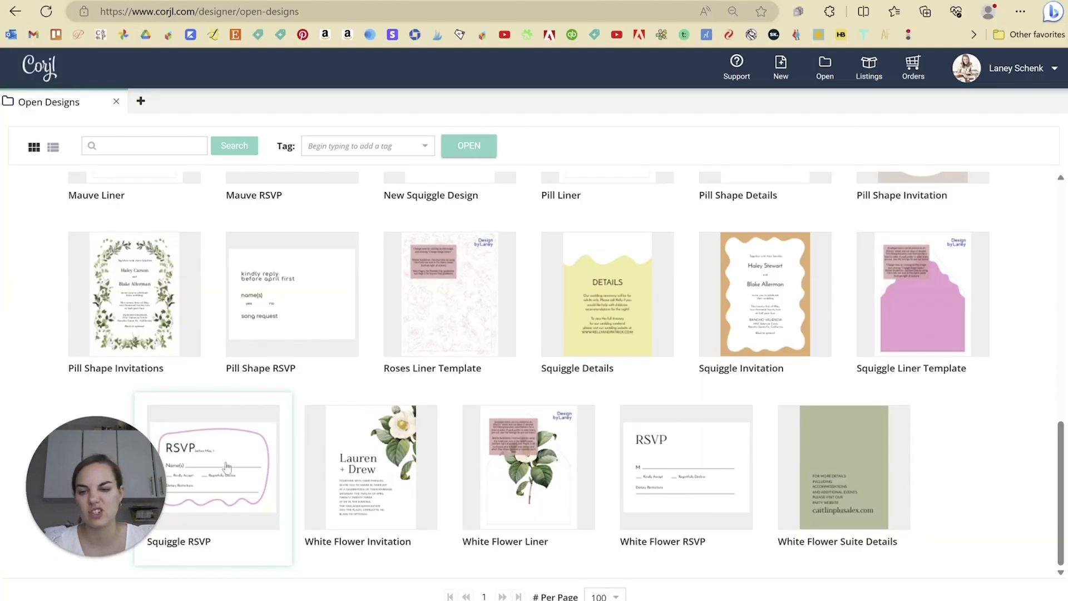
pyautogui.doubleClick(227, 467)
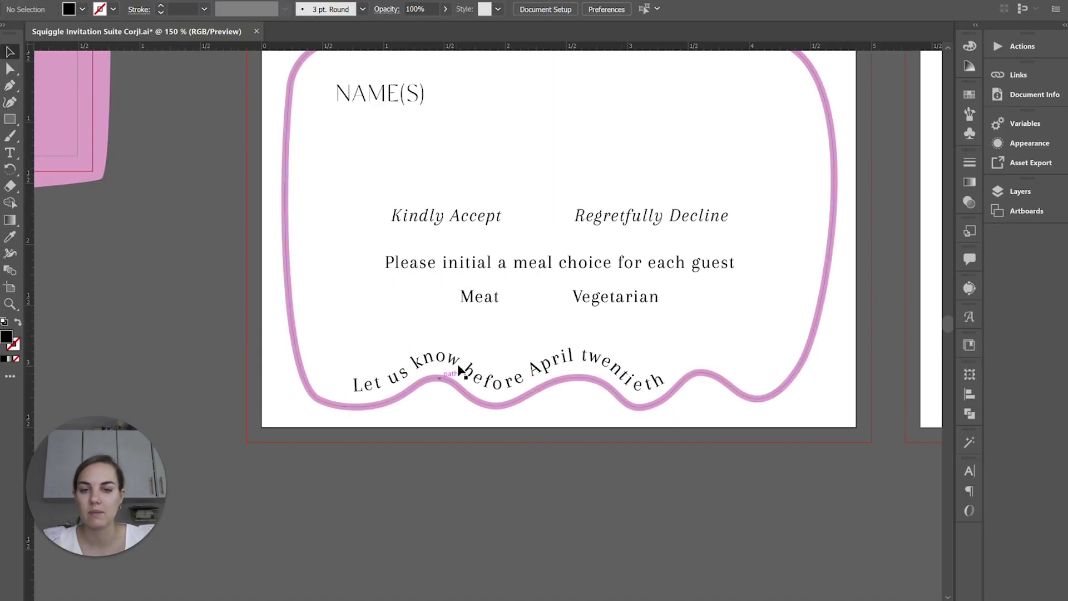
pyautogui.tripleClick(462, 367)
pyautogui.write('Le')
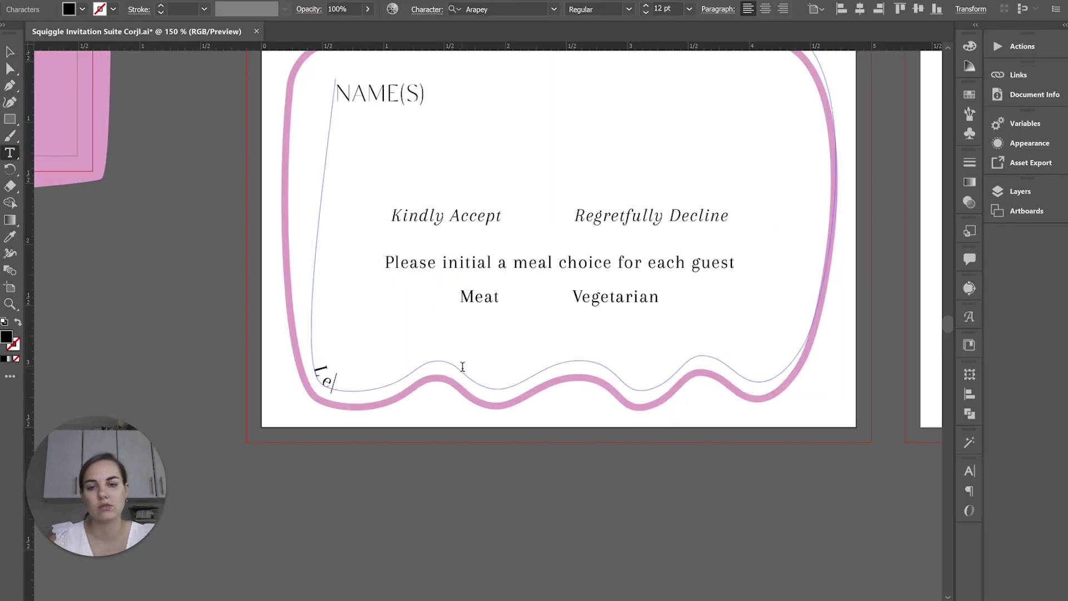
pyautogui.write("t's celebrate!")
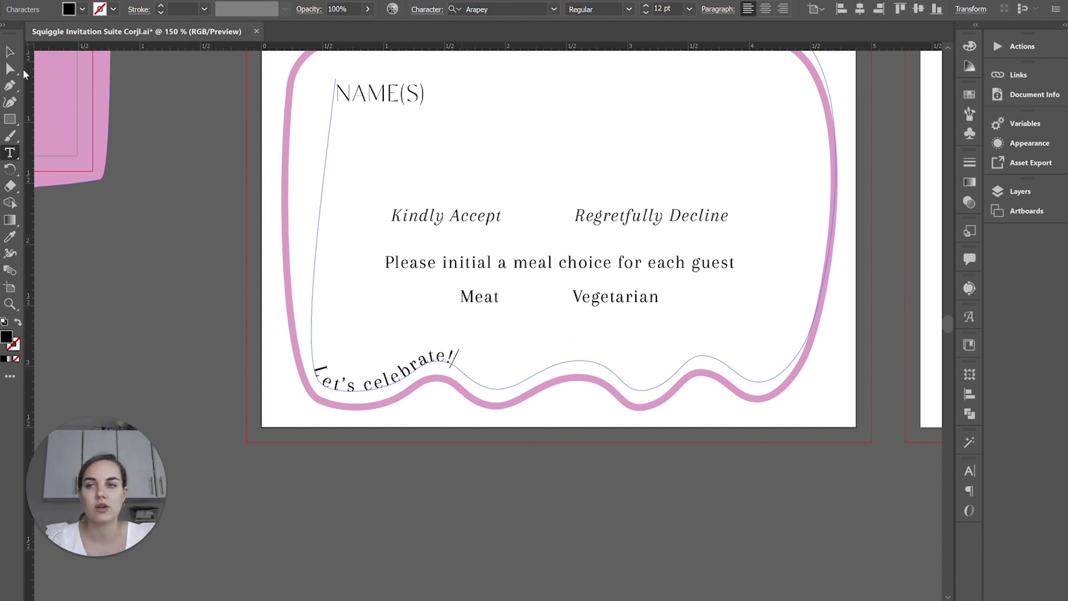
pyautogui.click(9, 51)
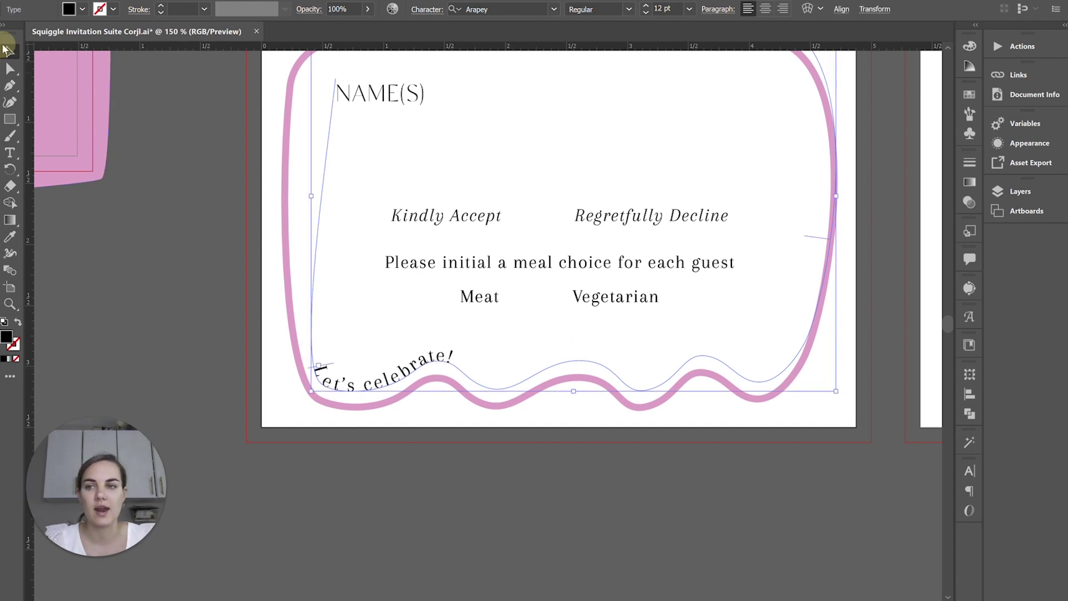
pyautogui.click(535, 504)
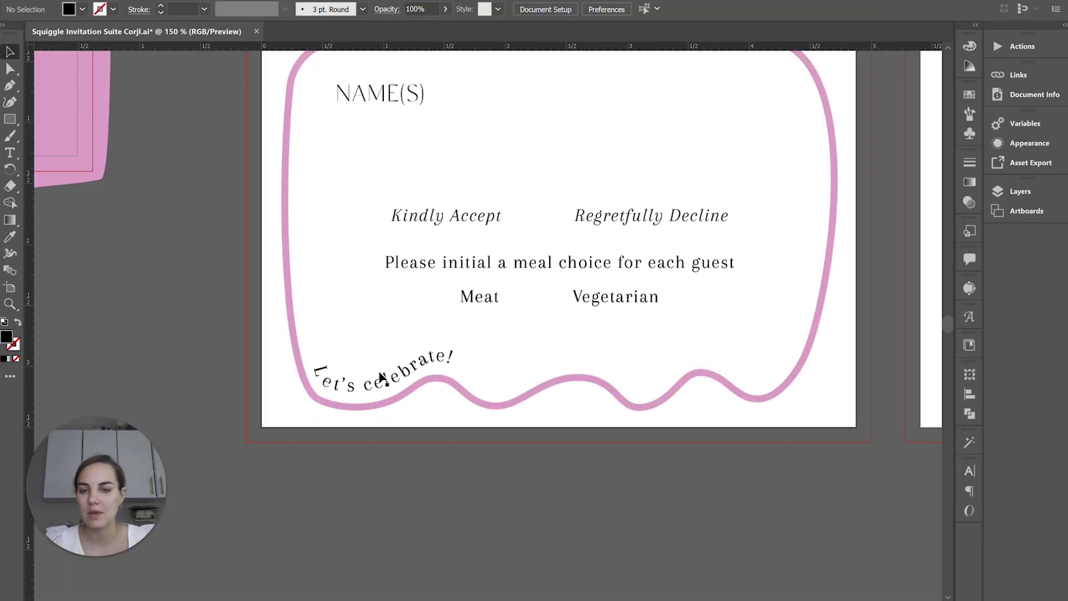
pyautogui.click(382, 378)
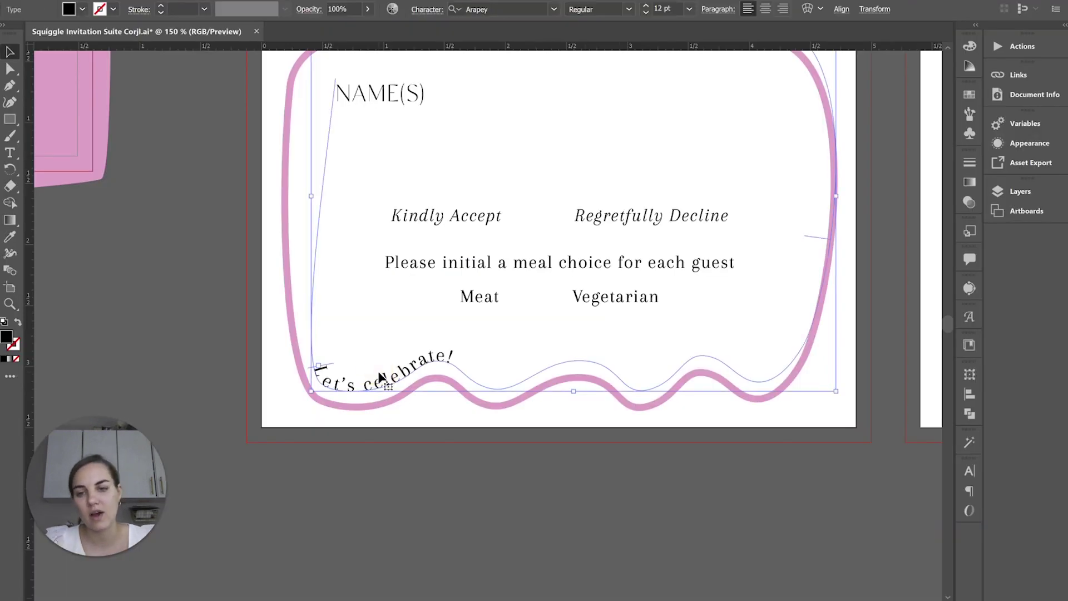
pyautogui.click(420, 491)
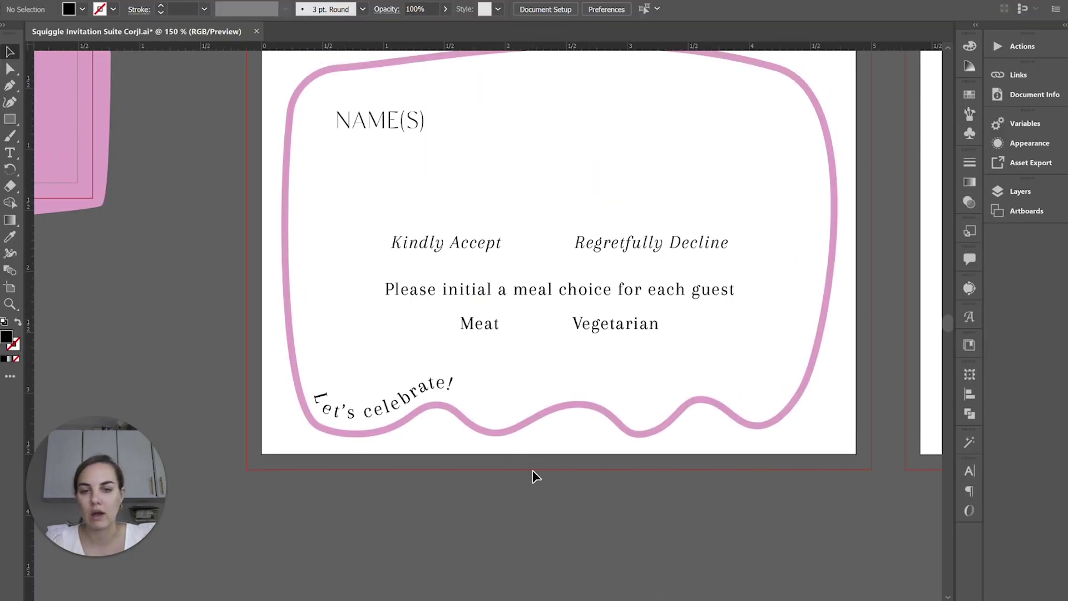
pyautogui.hotkey('ctrl', 'z')
pyautogui.click(550, 492)
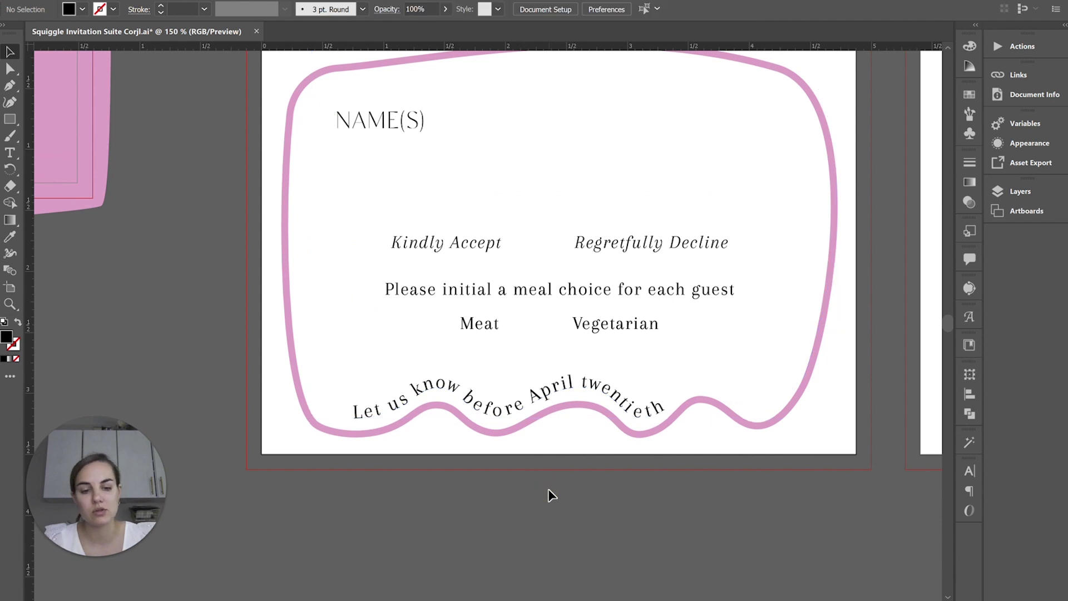
pyautogui.hotkey('ctrl', '-')
pyautogui.hotkey('ctrl', '-')
pyautogui.hotkey('ctrl', '-')
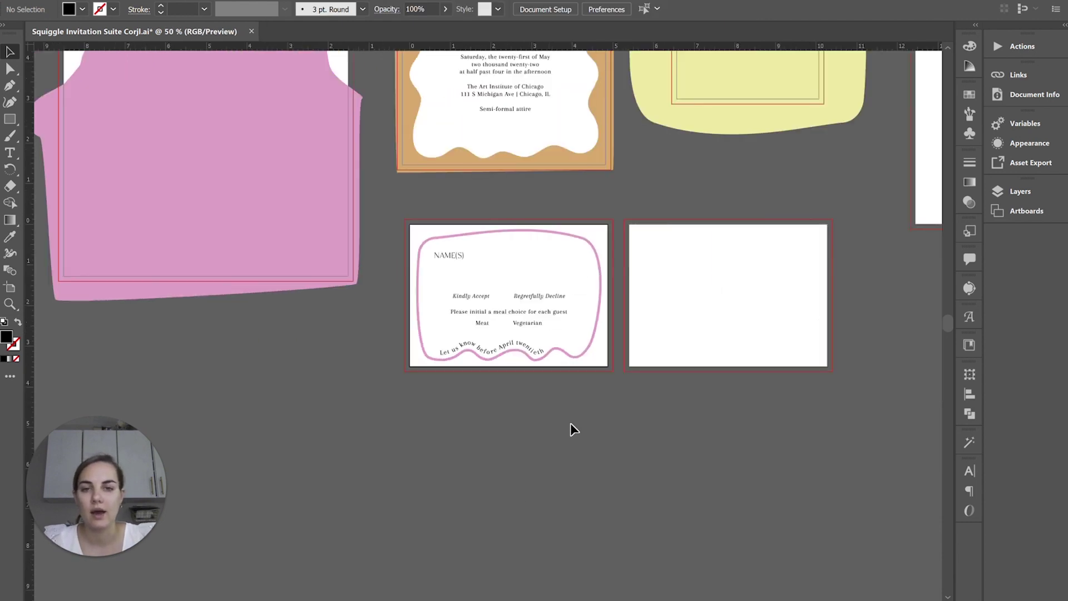
pyautogui.scroll(3, 569, 429)
pyautogui.scroll(1, 570, 423)
pyautogui.hotkey('ctrl', '-')
pyautogui.hotkey('ctrl', '-')
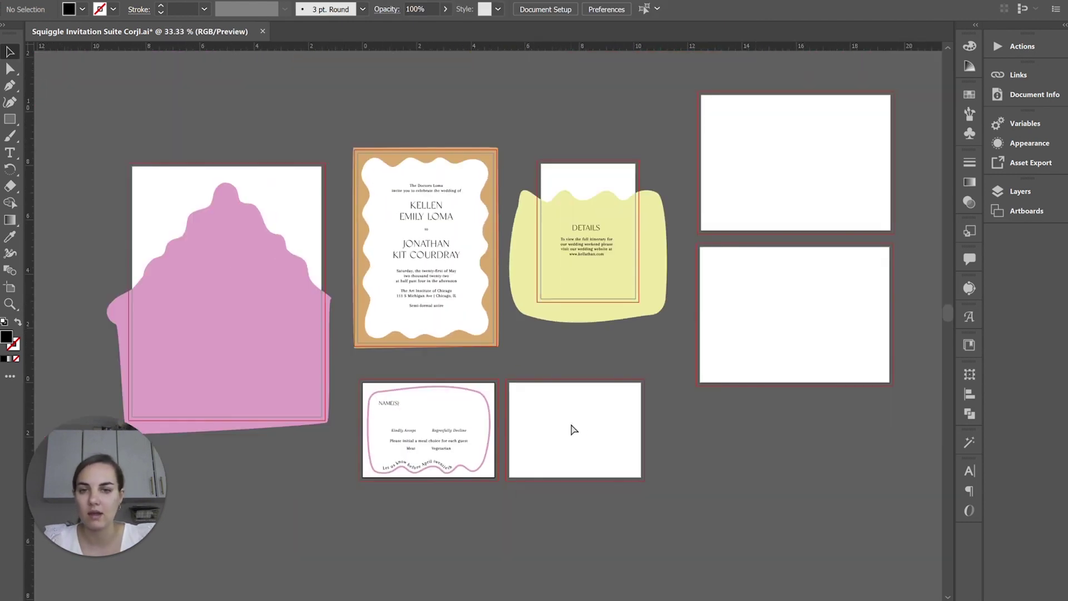
pyautogui.hotkey('ctrl', '+')
pyautogui.hscroll(1, 570, 423)
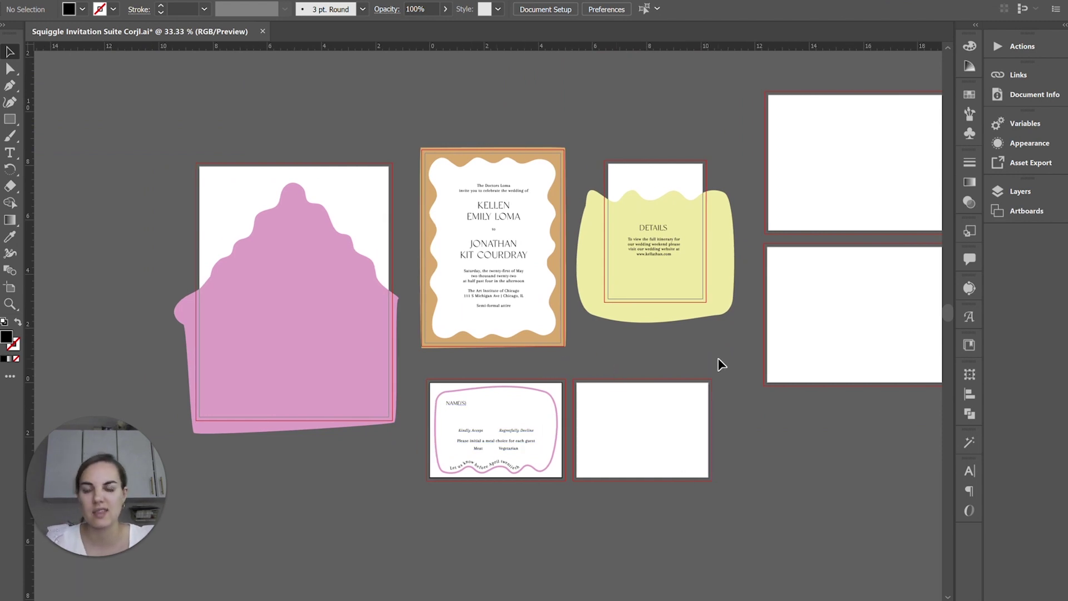
# - Close Squiggle RSVP, open the Dusty Blue Invitation, and toggle its background's Style Image panel
pyautogui.hotkey('alt', 'Tab')
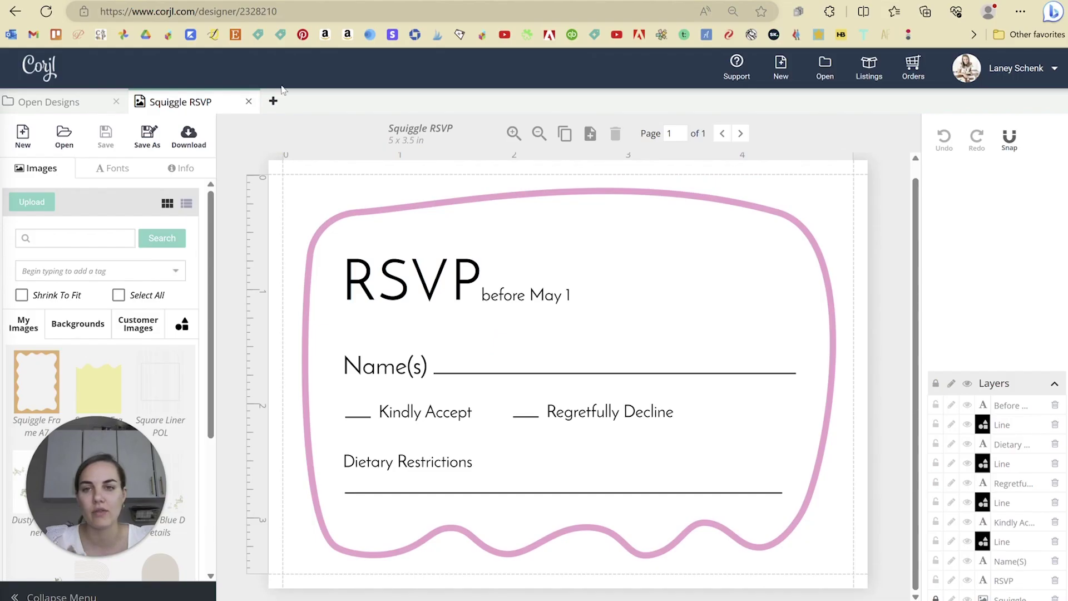
pyautogui.click(248, 102)
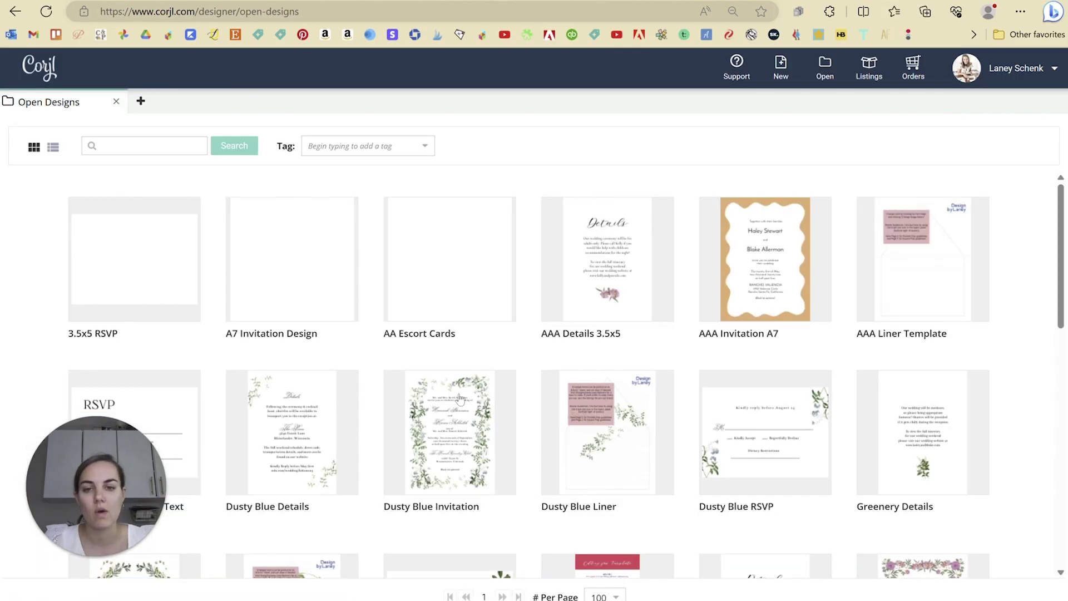
pyautogui.click(460, 396)
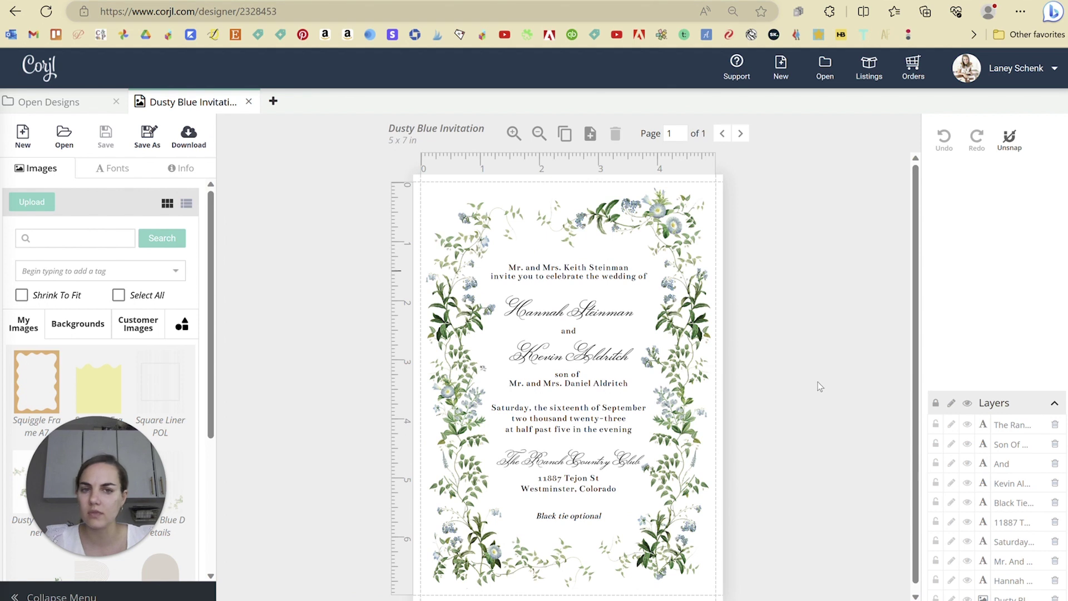
pyautogui.click(701, 207)
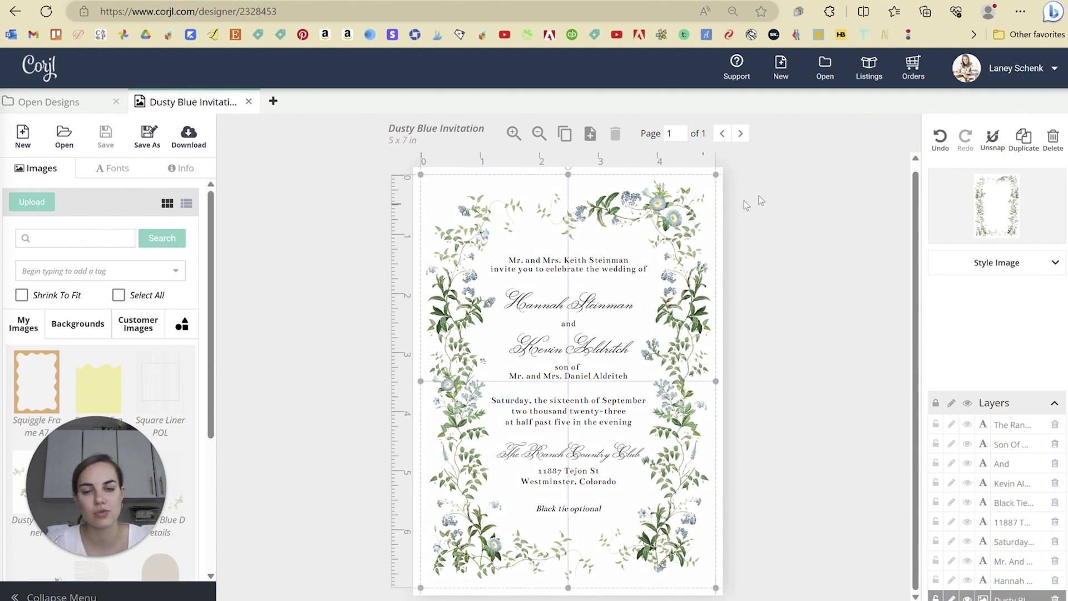
pyautogui.click(1058, 271)
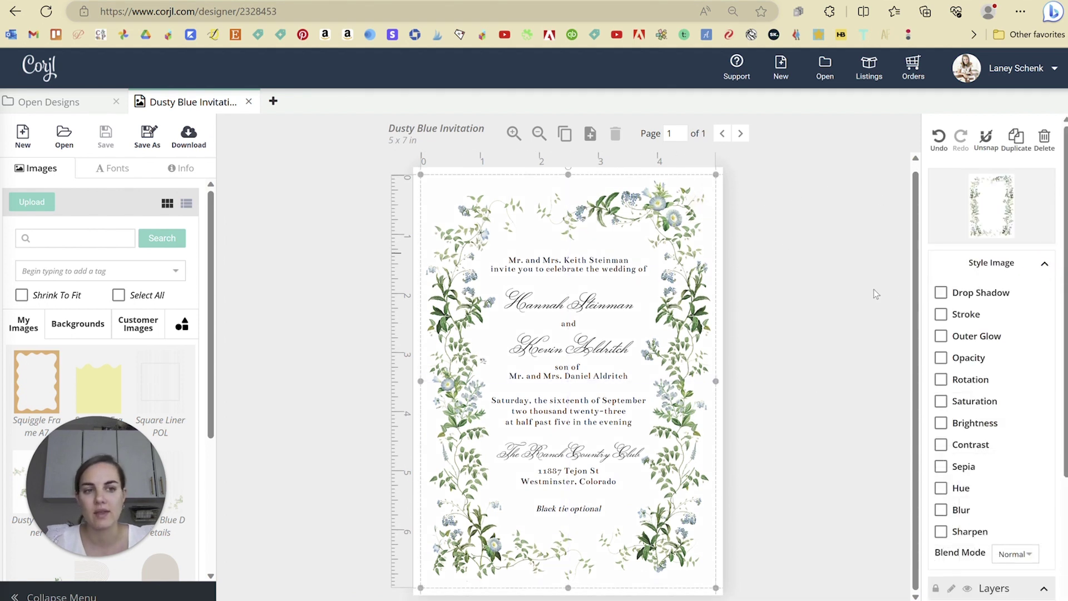
pyautogui.click(1040, 267)
pyautogui.click(813, 286)
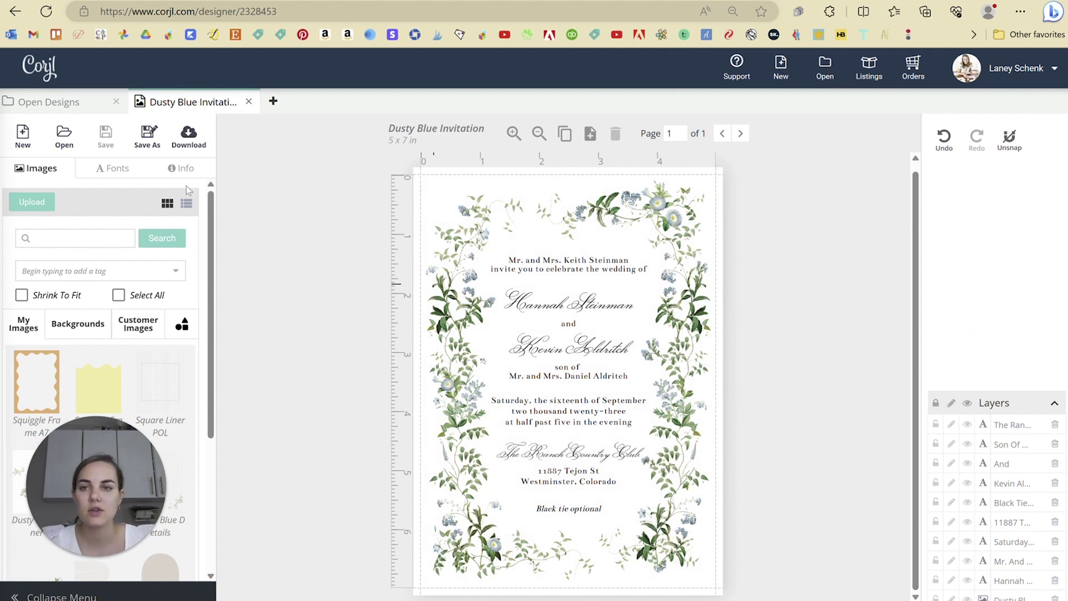
pyautogui.click(249, 102)
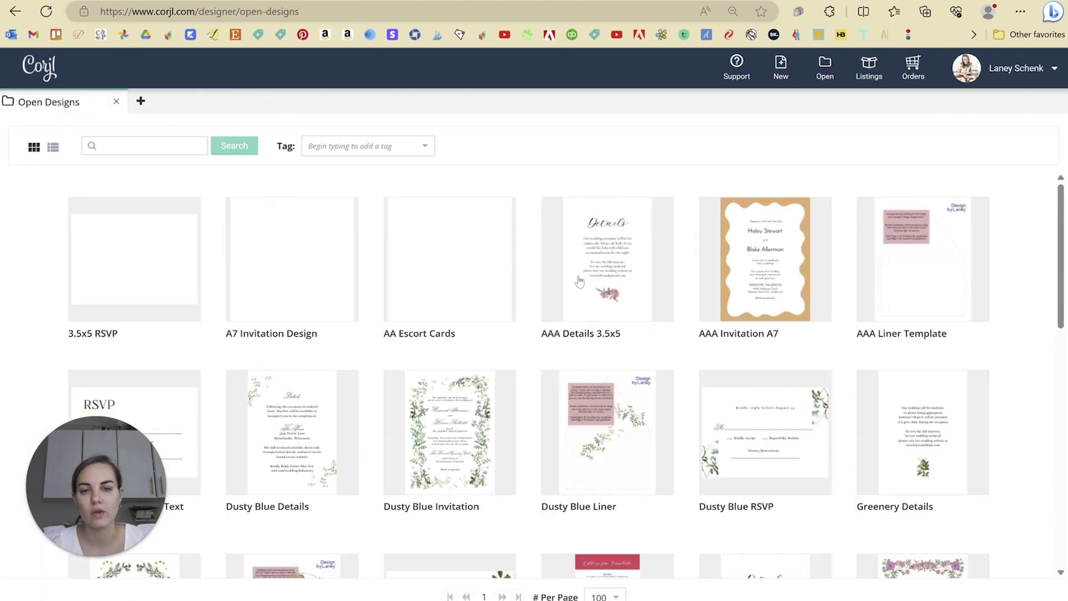
pyautogui.scroll(-7, 1031, 542)
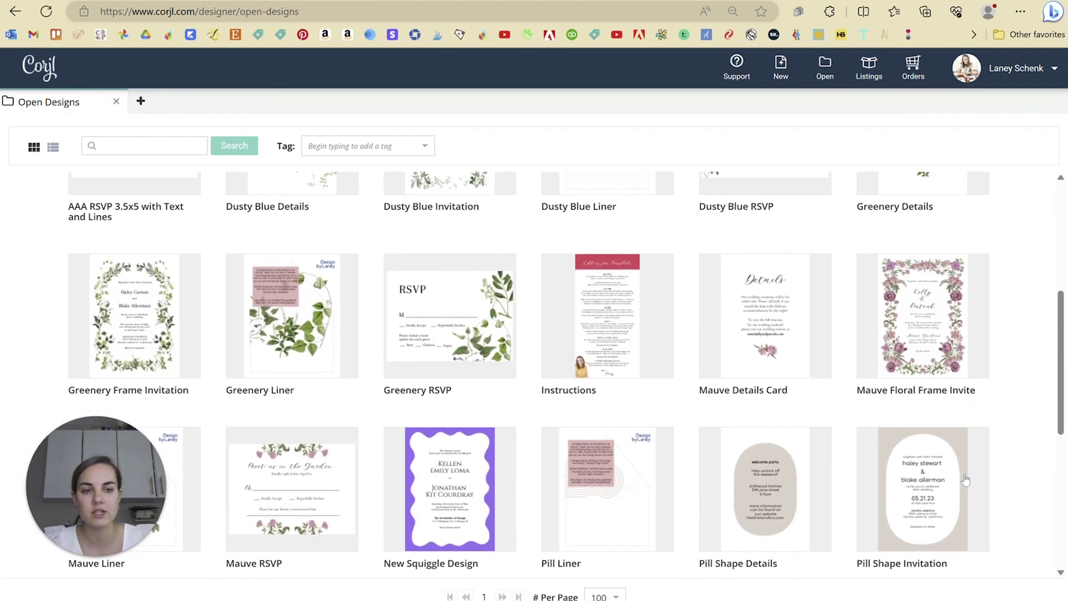
pyautogui.scroll(-4, 1026, 450)
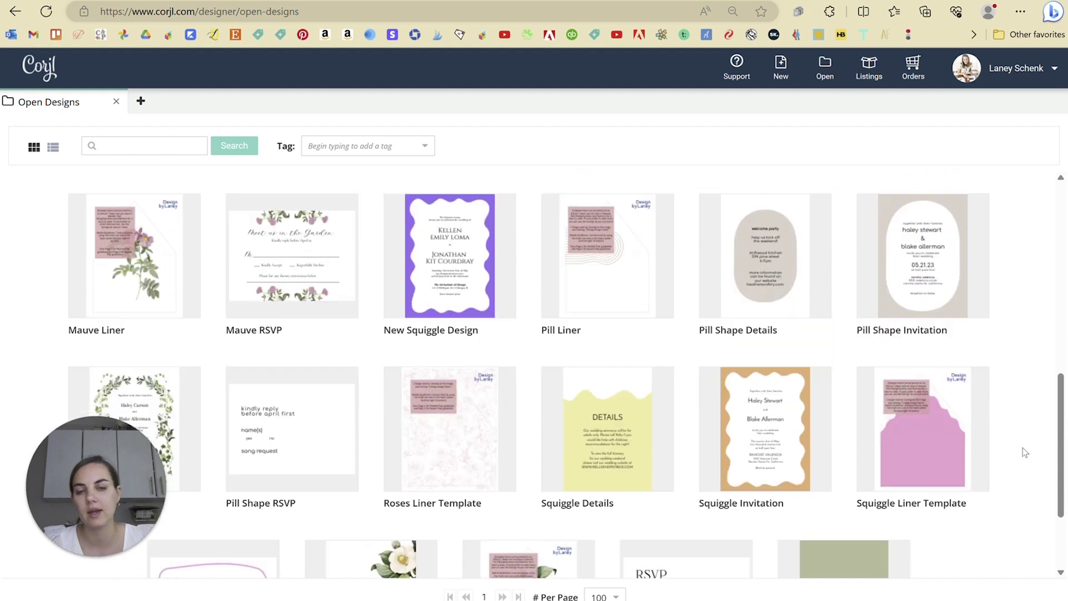
pyautogui.scroll(3, 1026, 450)
pyautogui.click(959, 318)
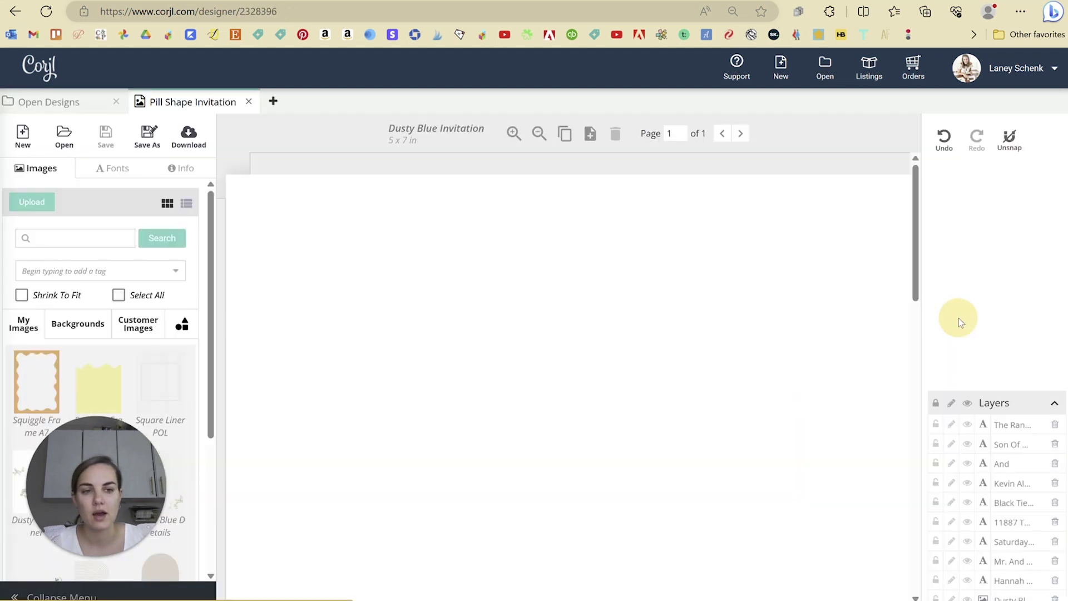
pyautogui.click(671, 210)
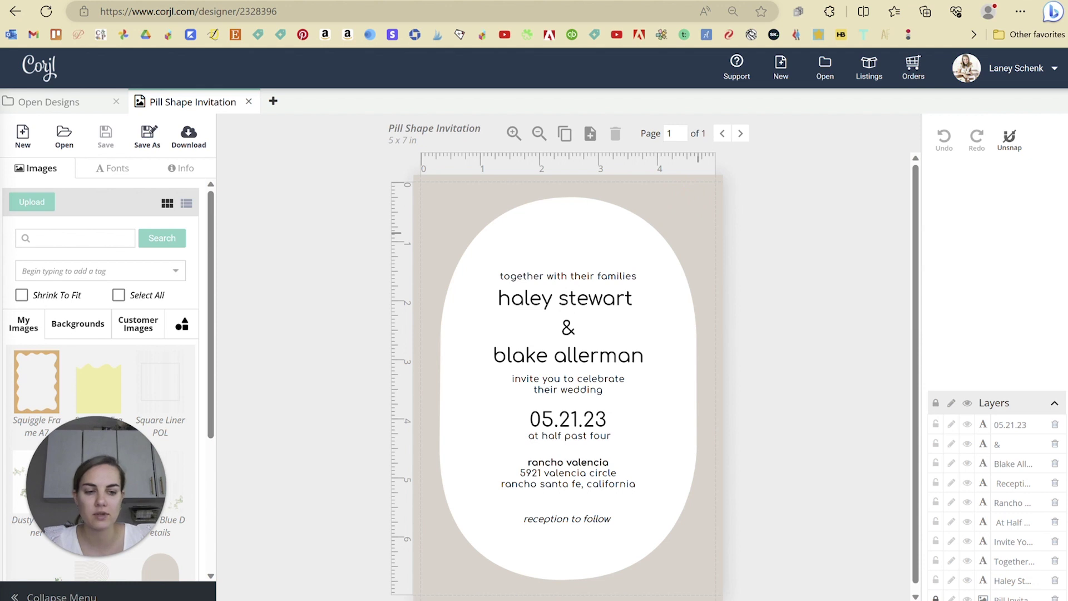
pyautogui.click(699, 232)
pyautogui.click(942, 295)
pyautogui.moveTo(884, 178); pyautogui.dragTo(854, 123)
pyautogui.click(837, 473)
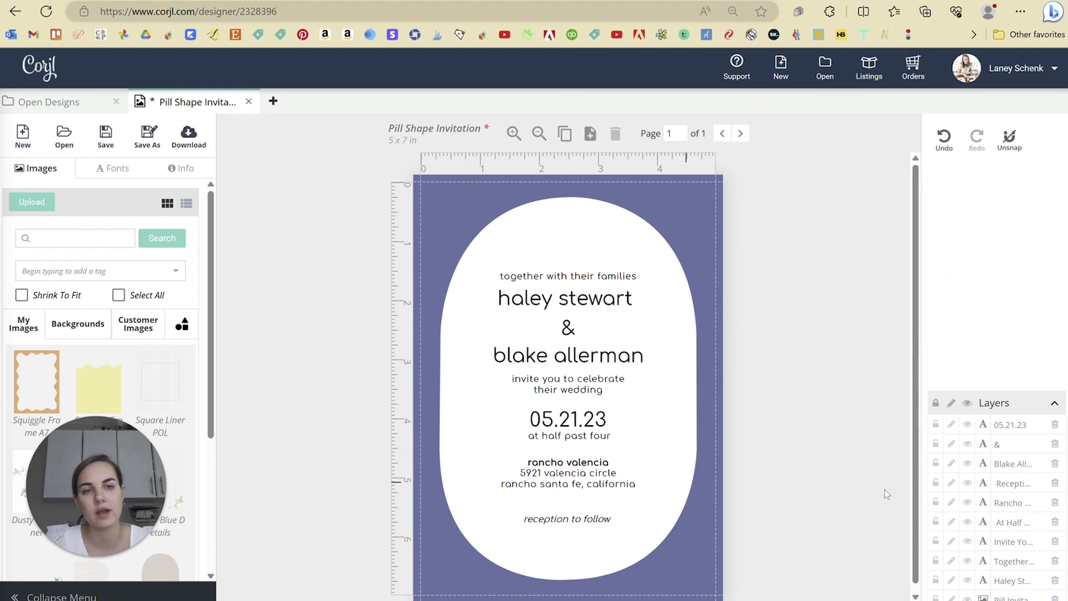
pyautogui.click(249, 101)
pyautogui.click(494, 374)
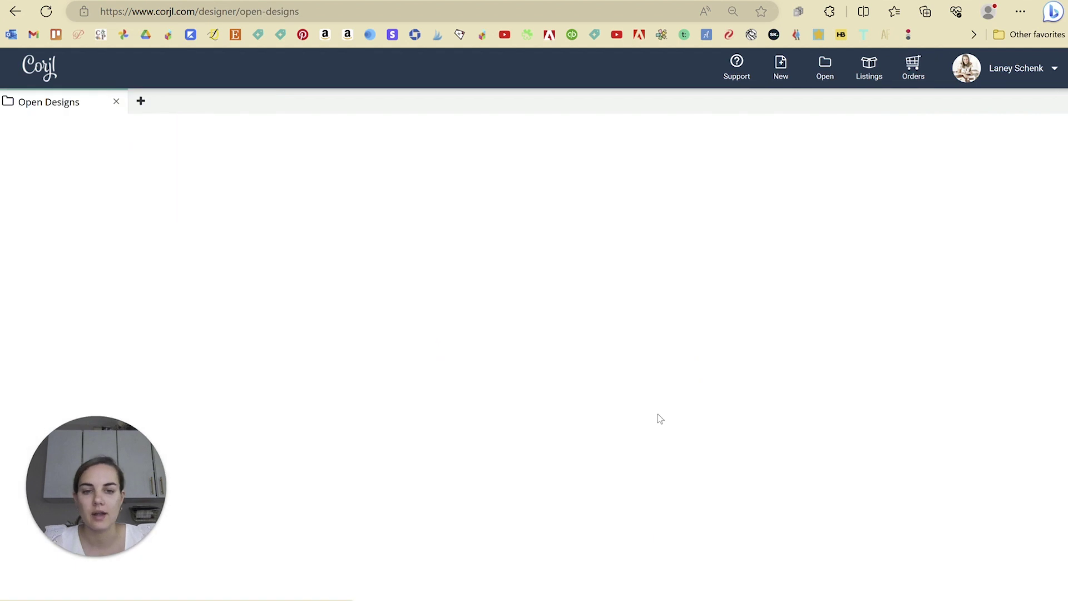
pyautogui.scroll(-10, 707, 402)
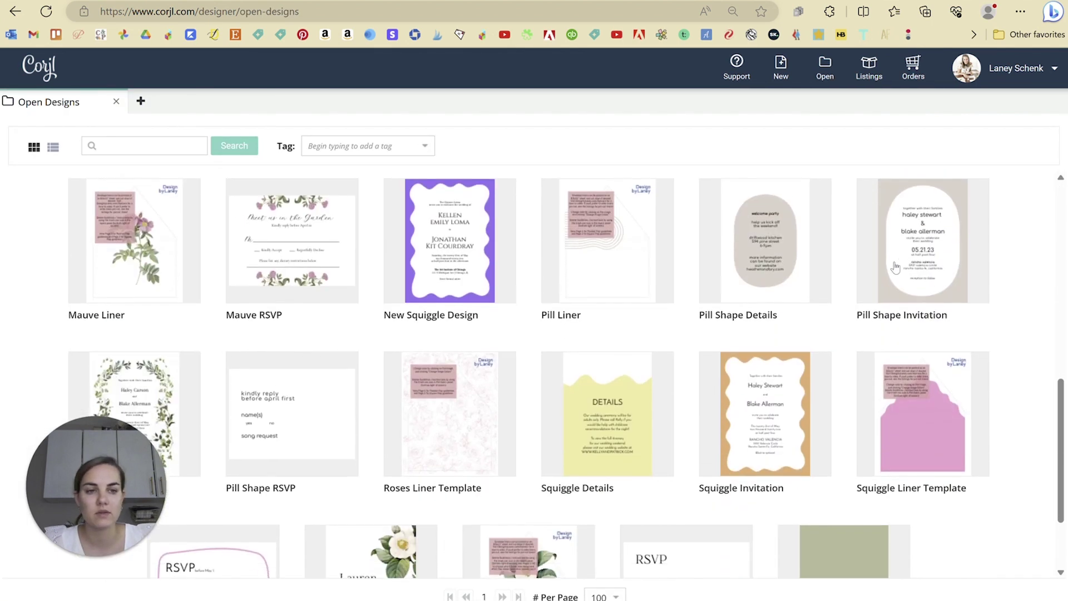
pyautogui.click(925, 261)
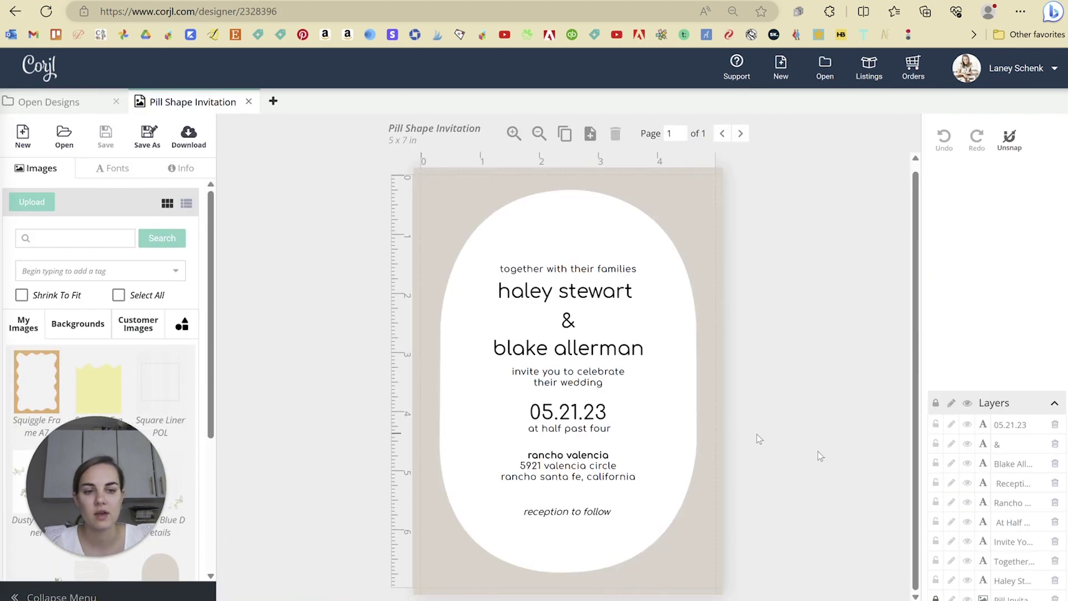
pyautogui.click(937, 594)
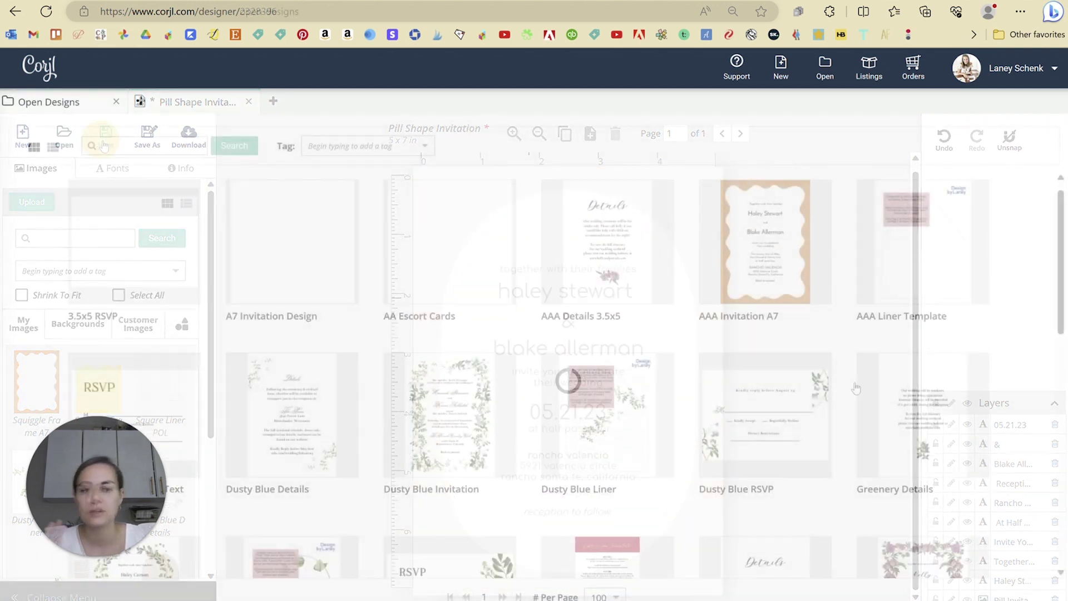
pyautogui.scroll(-3, 915, 406)
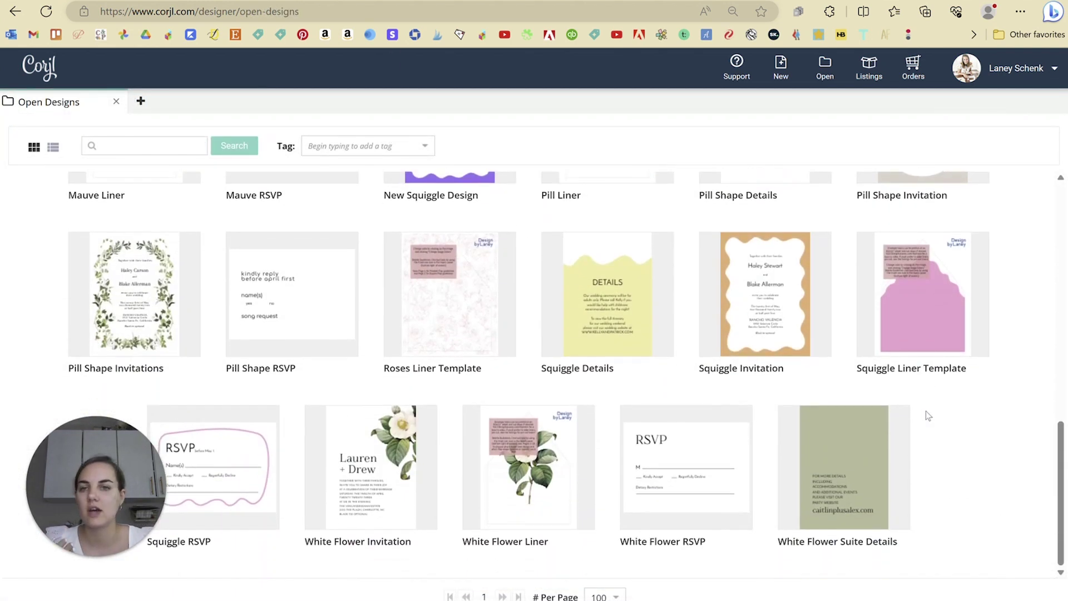
# - Create a new Corjl listing named 'New Listing' and save it
pyautogui.click(869, 67)
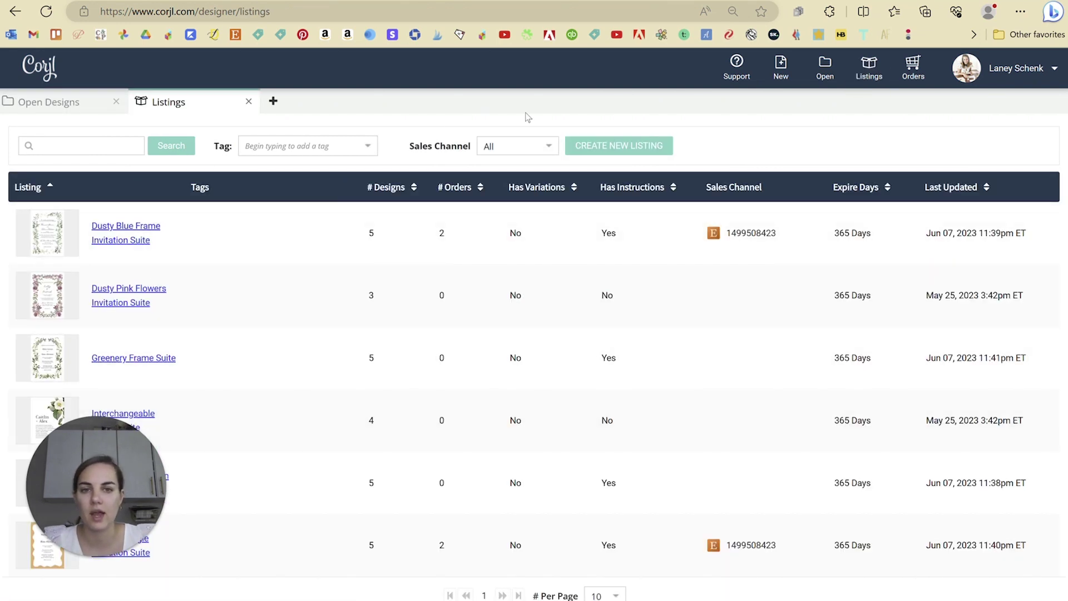
pyautogui.click(608, 148)
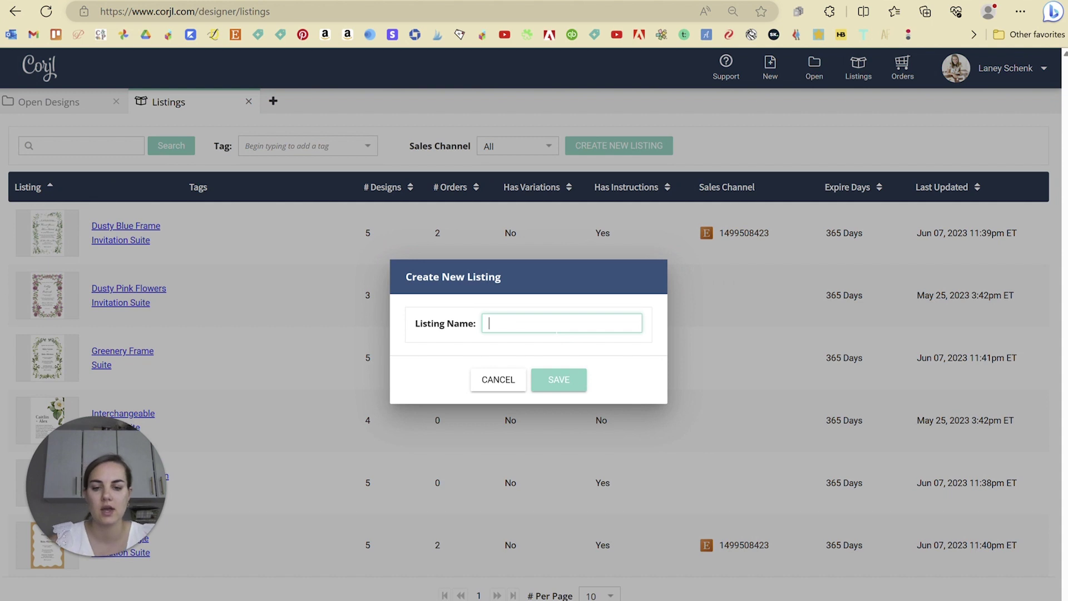
pyautogui.write('New Listing')
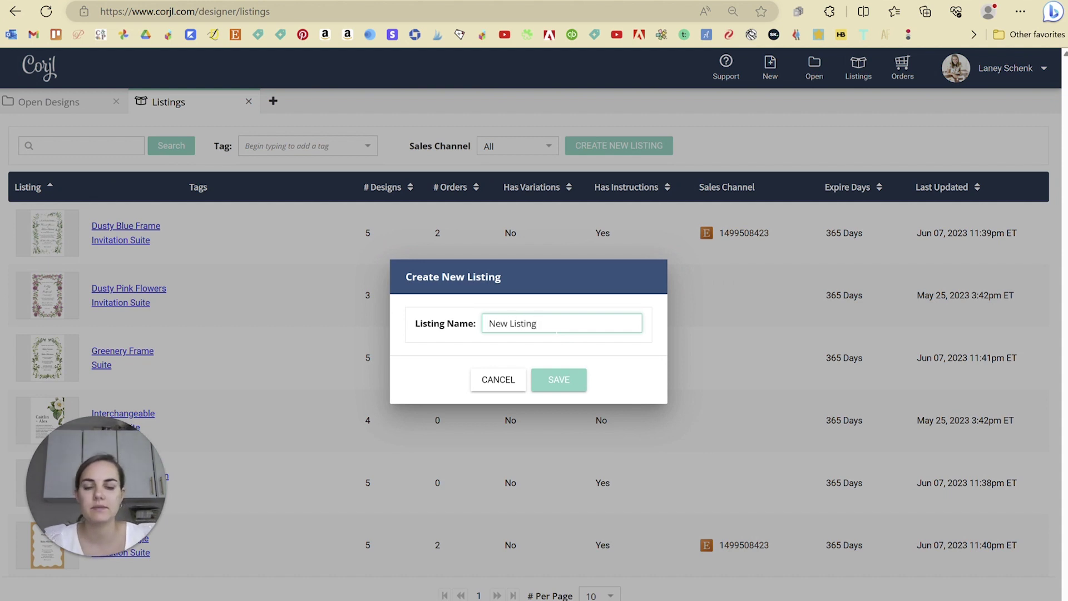
pyautogui.click(569, 384)
pyautogui.scroll(-1, 306, 303)
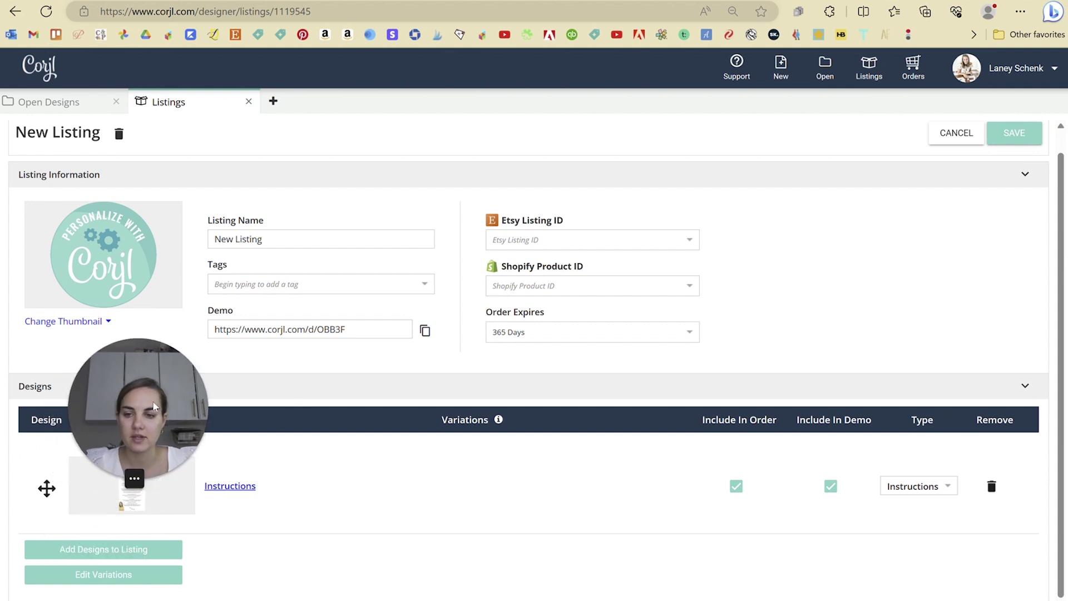
# - Add the Squiggle Invitation, Liner Template and RSVP designs to the listing
pyautogui.click(111, 550)
pyautogui.scroll(-4, 691, 283)
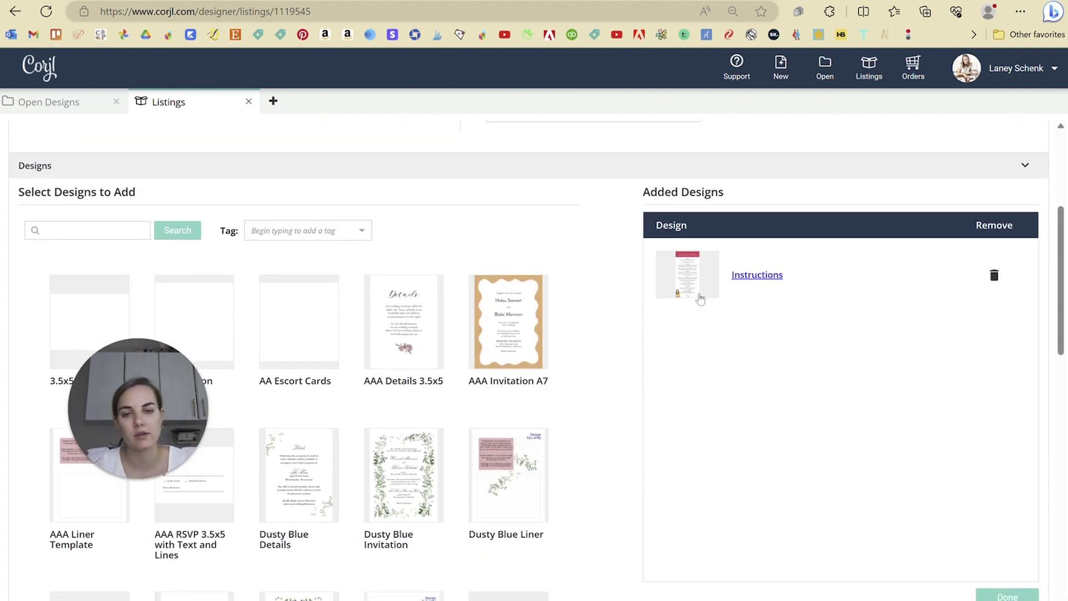
pyautogui.scroll(-2, 515, 400)
pyautogui.scroll(-10, 515, 400)
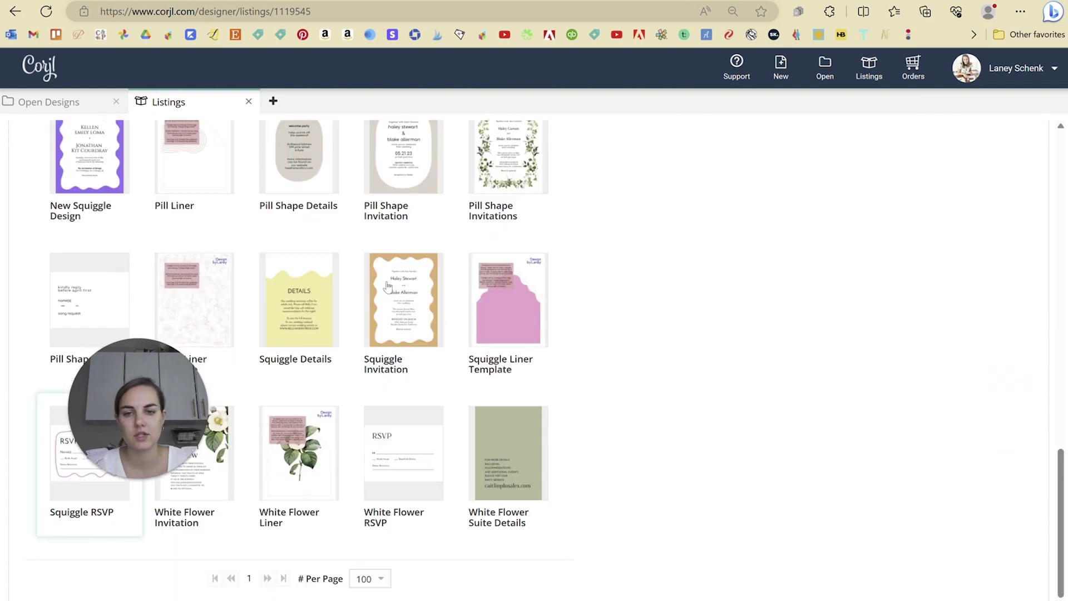
pyautogui.click(404, 309)
pyautogui.click(520, 310)
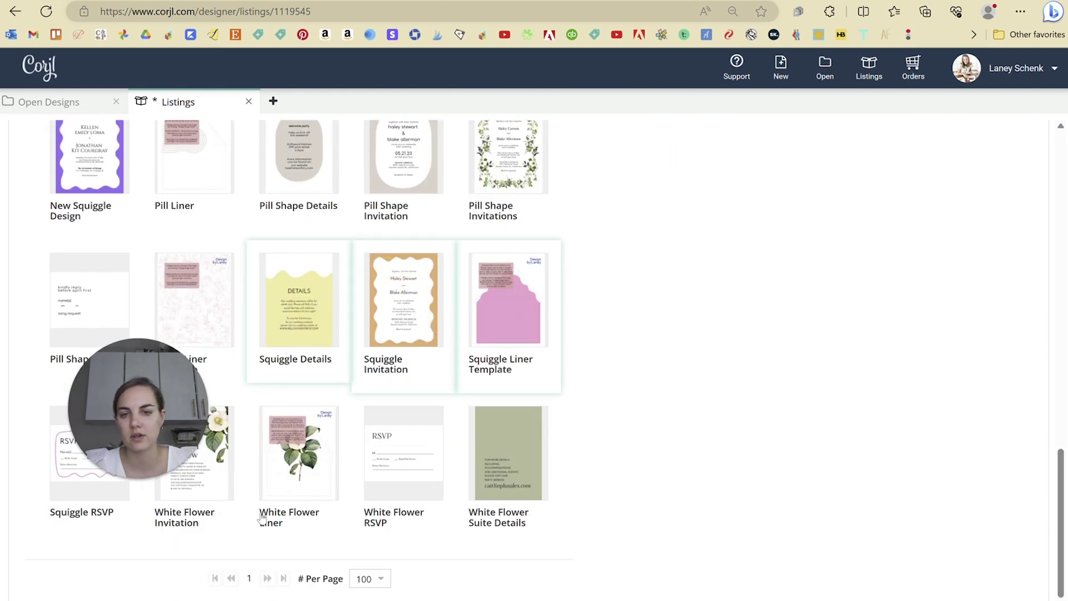
pyautogui.scroll(2, 81, 490)
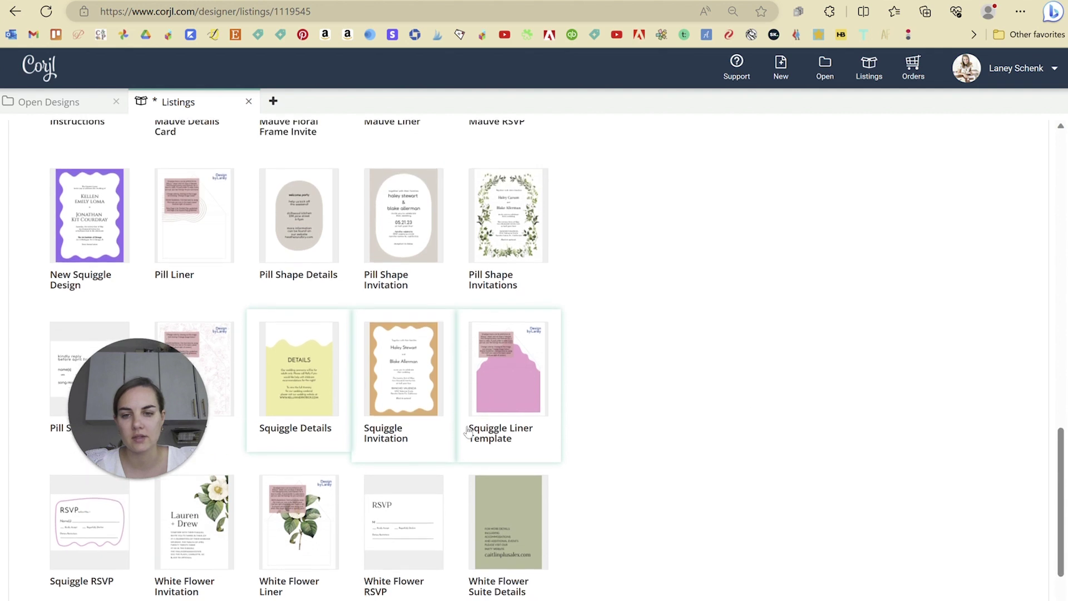
pyautogui.scroll(-2, 98, 470)
pyautogui.click(51, 505)
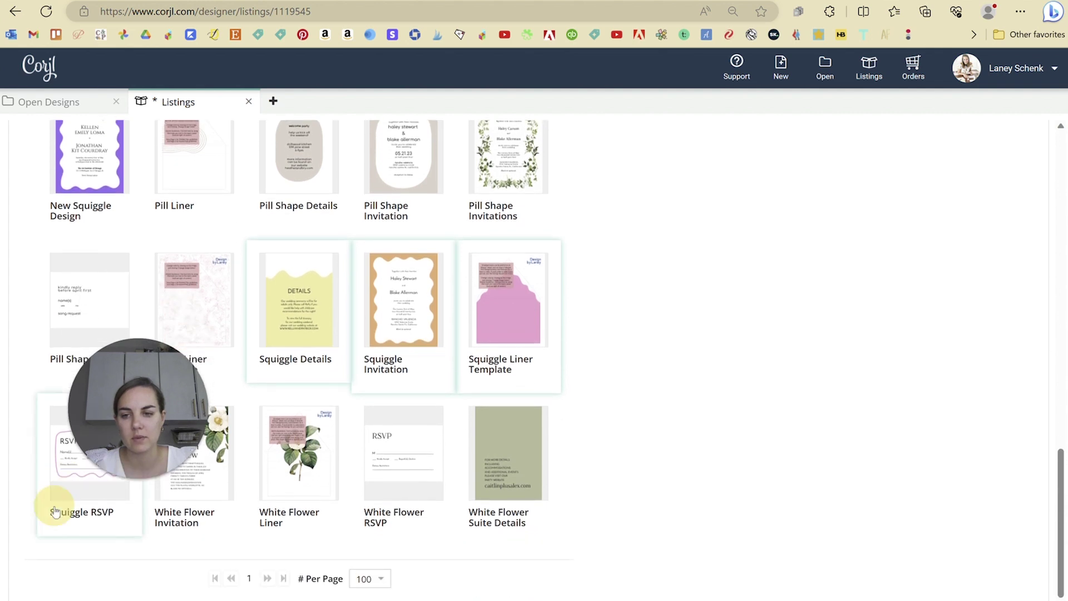
pyautogui.scroll(8, 803, 384)
pyautogui.scroll(4, 804, 384)
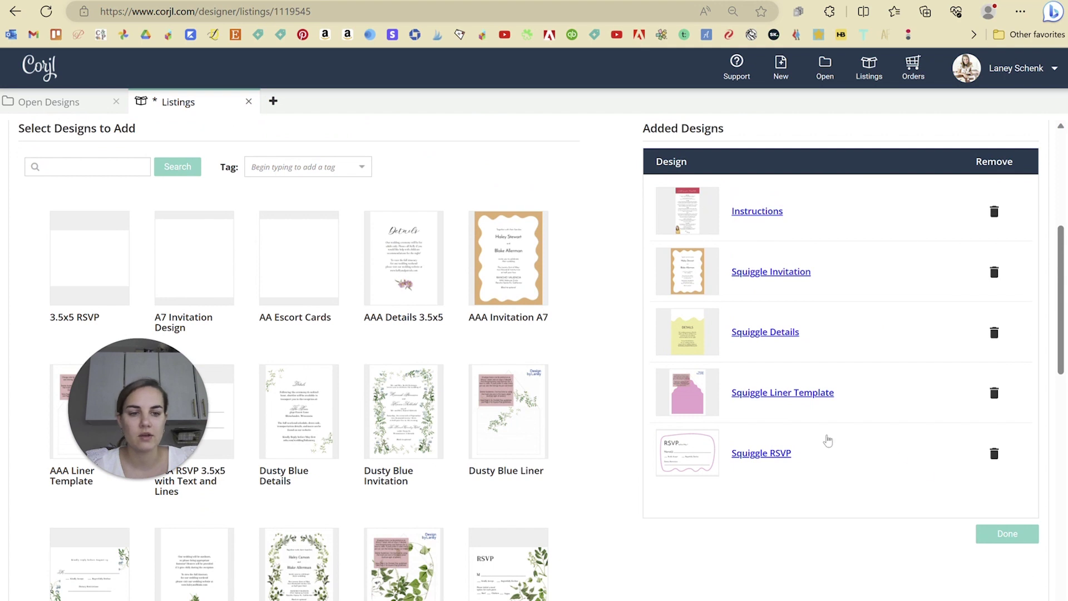
pyautogui.click(1001, 532)
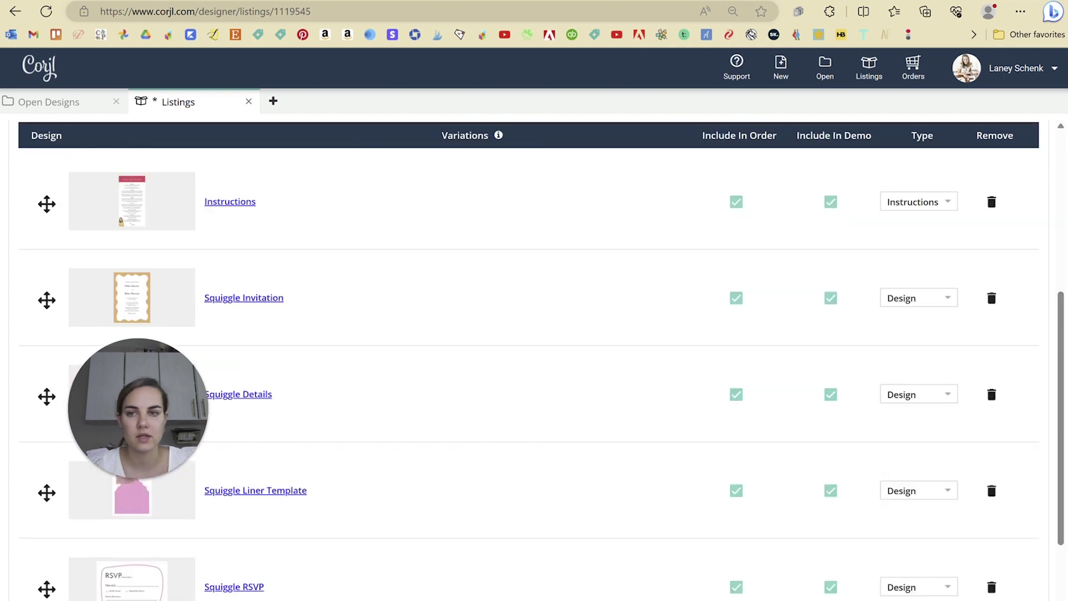
# - Reorder the listing to Squiggle Invitation, Instructions, then Squiggle RSVP, and copy its demo link
pyautogui.scroll(2, 534, 356)
pyautogui.scroll(-3, 46, 384)
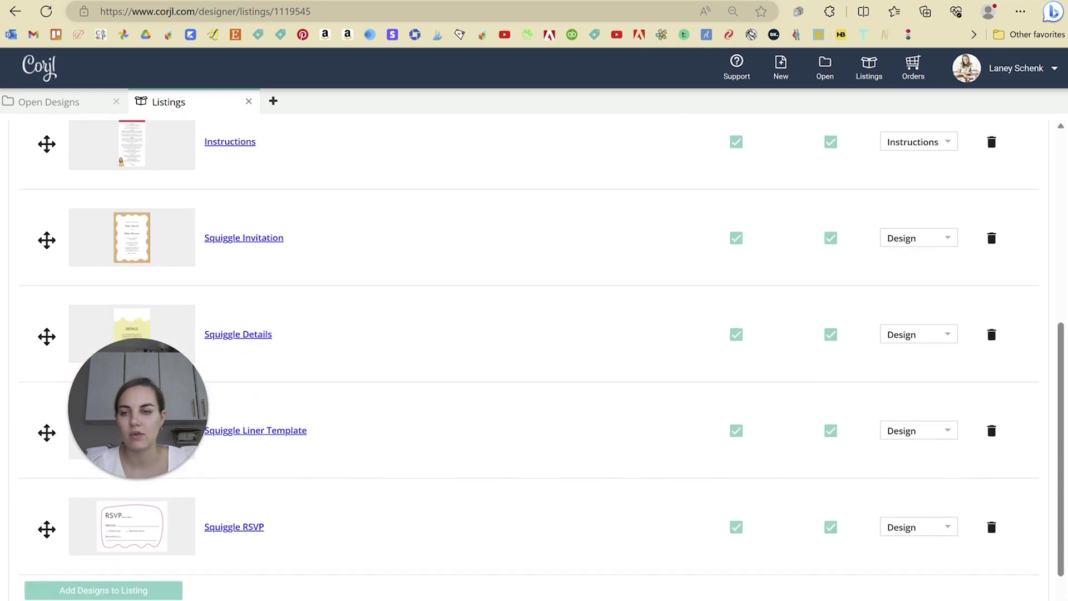
pyautogui.moveTo(46, 236)
pyautogui.mouseDown()
pyautogui.moveTo(49, 165)
pyautogui.moveTo(47, 248)
pyautogui.mouseUp()
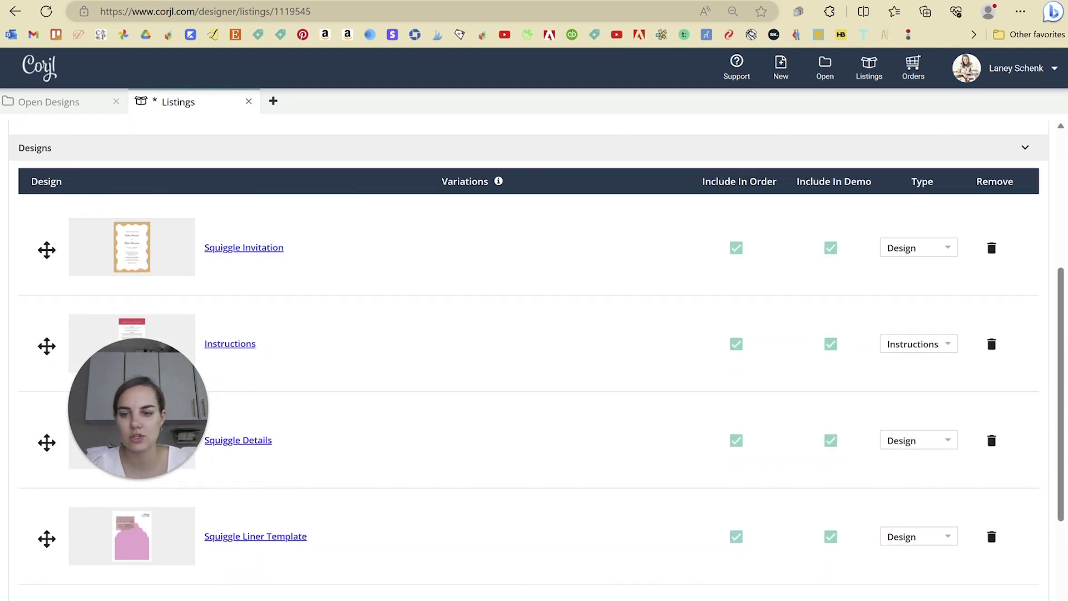
pyautogui.scroll(-3, 48, 484)
pyautogui.moveTo(50, 489); pyautogui.dragTo(45, 293)
pyautogui.scroll(4, 45, 294)
pyautogui.scroll(1, 45, 294)
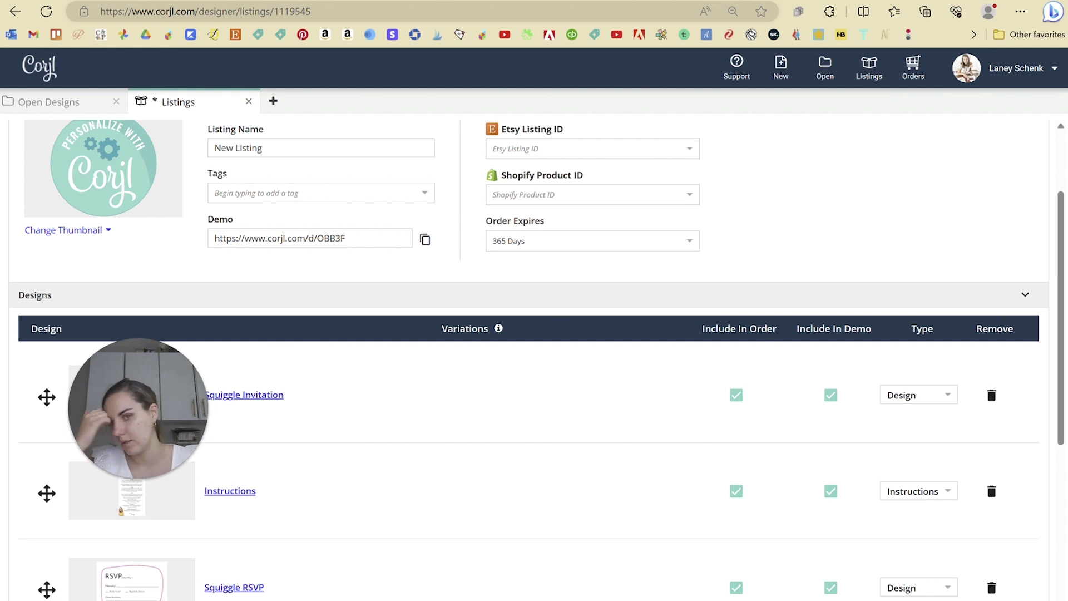
pyautogui.scroll(2, 46, 293)
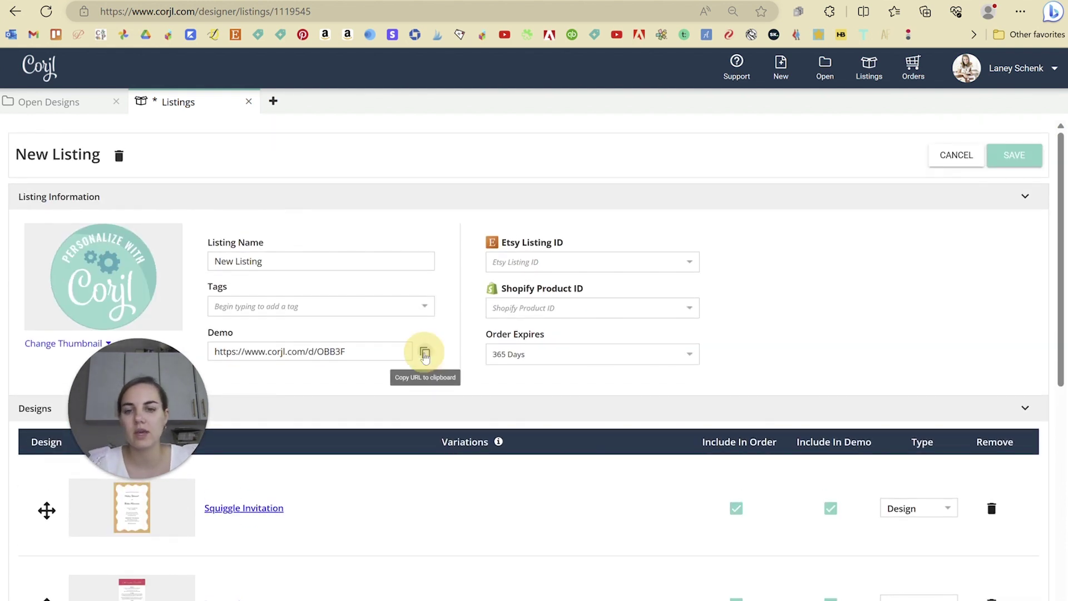
pyautogui.click(425, 352)
# - Load the copied demo link in a new tab and replace the first name with a new name
pyautogui.hotkey('ctrl', 't')
pyautogui.hotkey('ctrl', 'v')
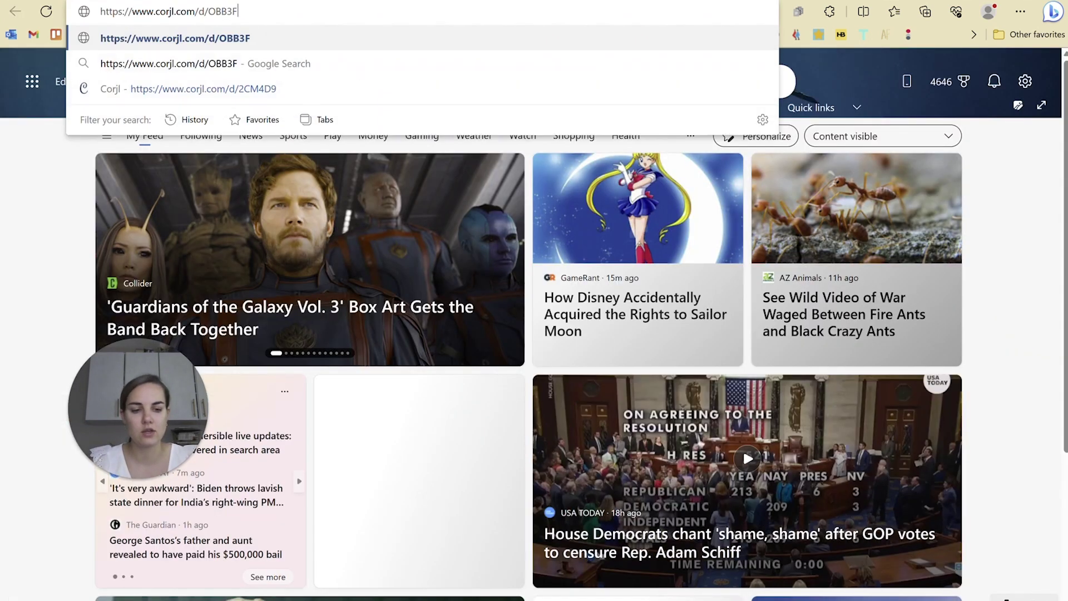
pyautogui.press('Return')
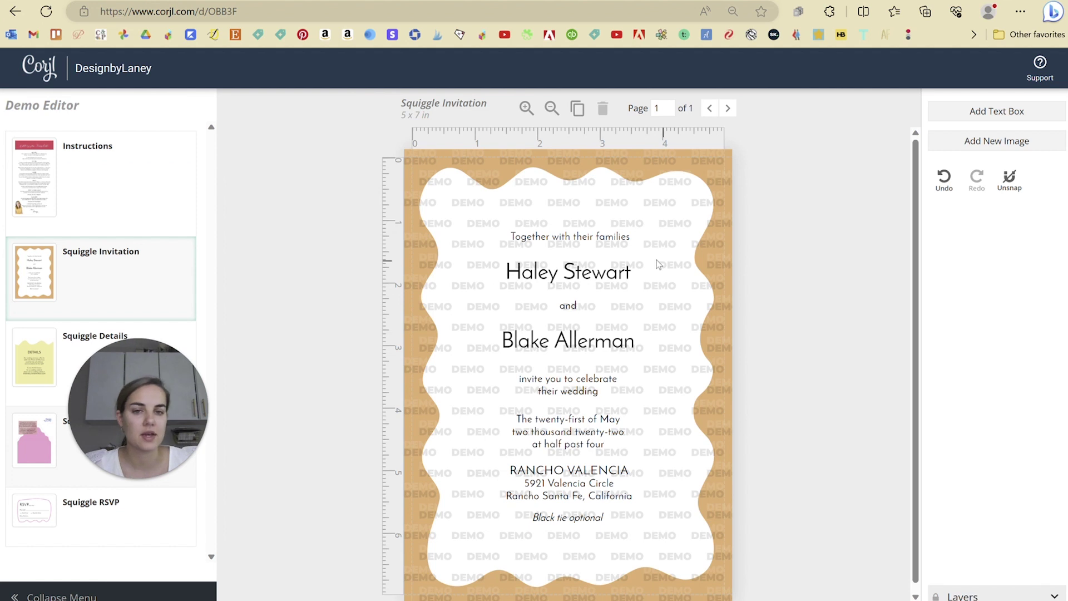
pyautogui.click(615, 274)
pyautogui.click(1019, 224)
pyautogui.moveTo(1019, 224); pyautogui.dragTo(861, 236)
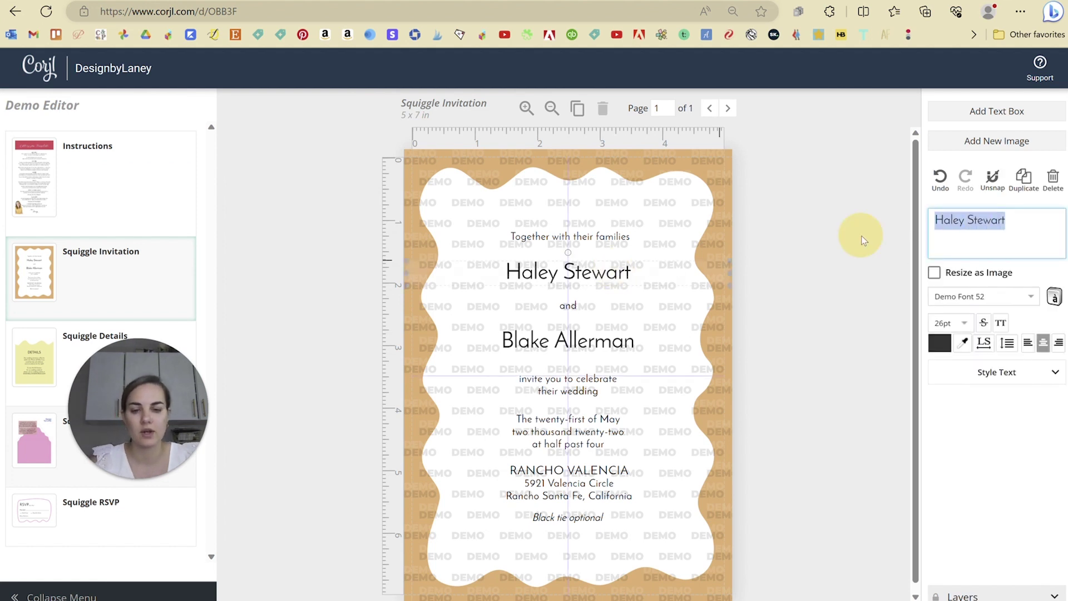
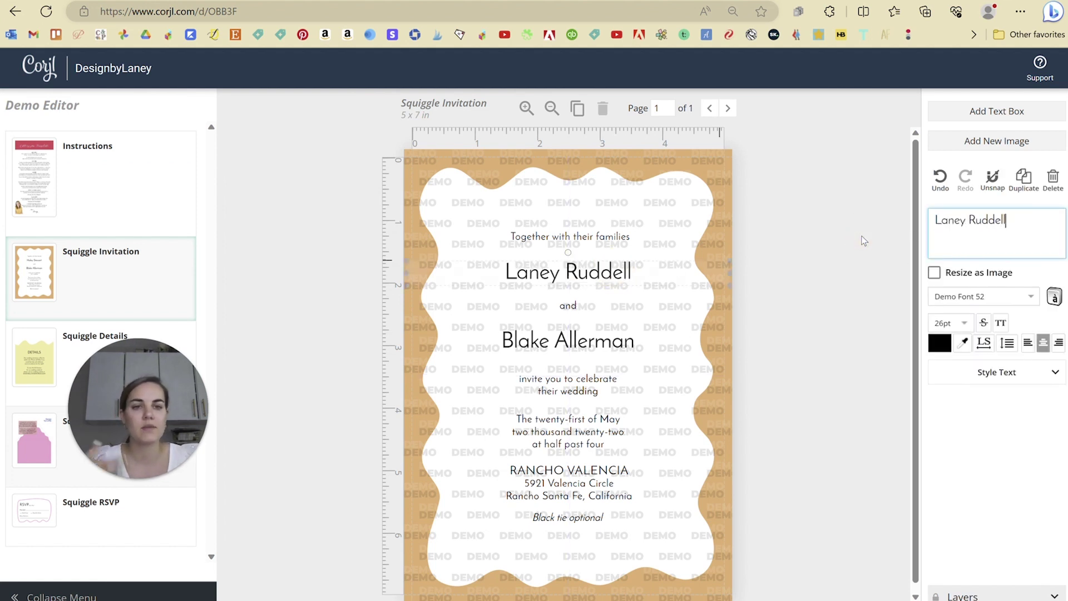
pyautogui.click(821, 273)
# - Recolour the squiggle frame from tan to light blue
pyautogui.click(701, 163)
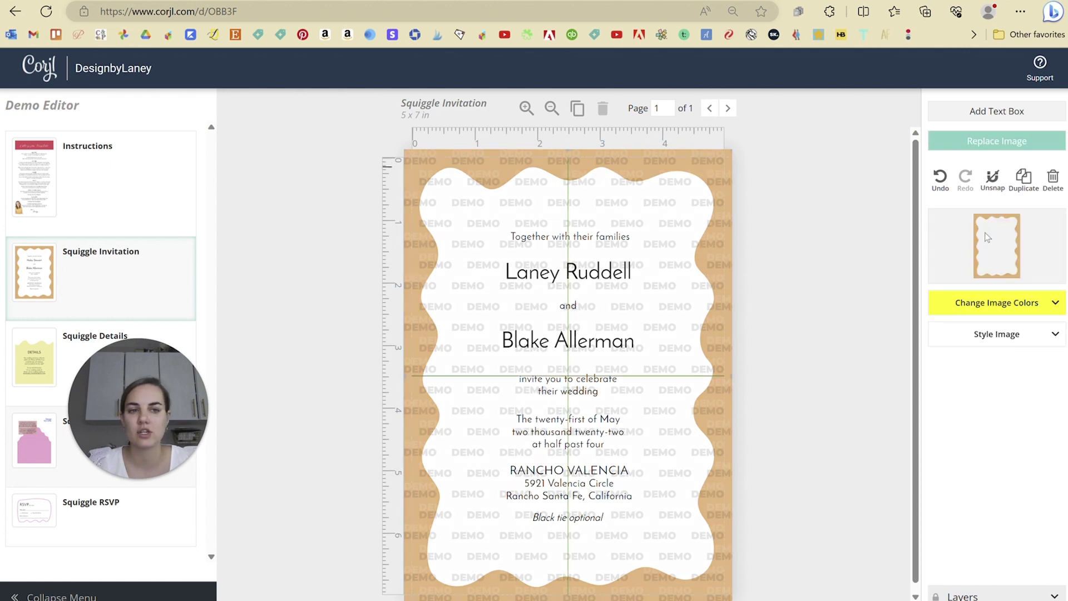
pyautogui.click(1048, 310)
pyautogui.click(941, 334)
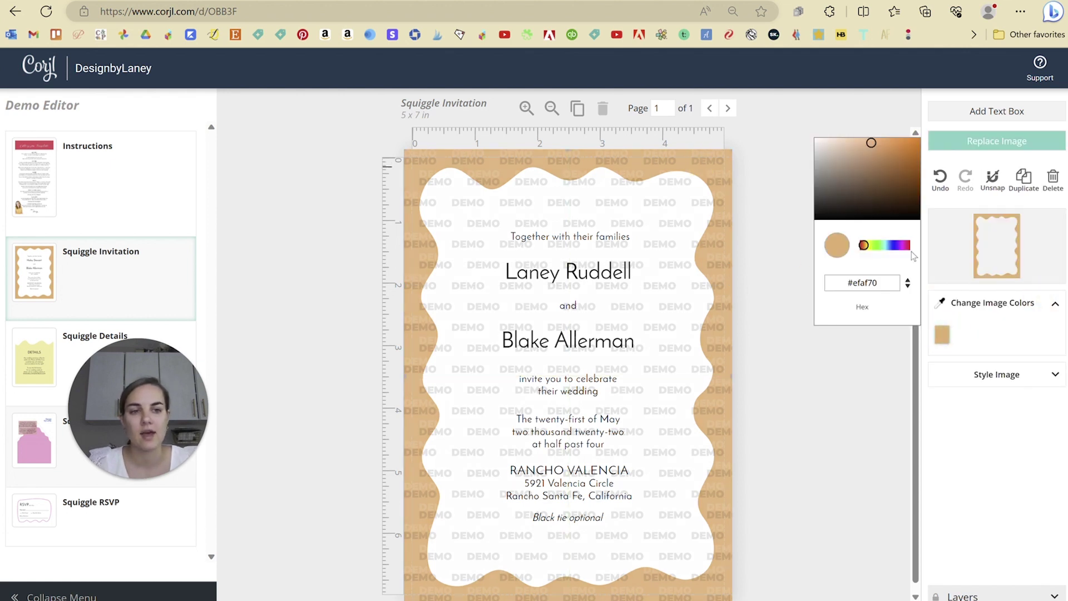
pyautogui.click(888, 246)
pyautogui.click(810, 395)
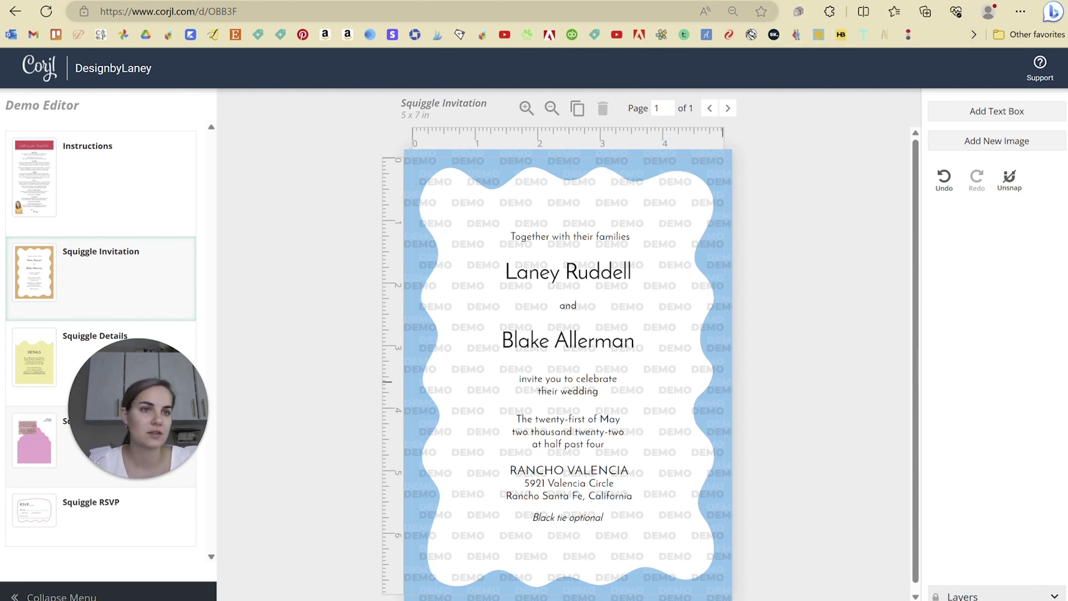
pyautogui.click(695, 1)
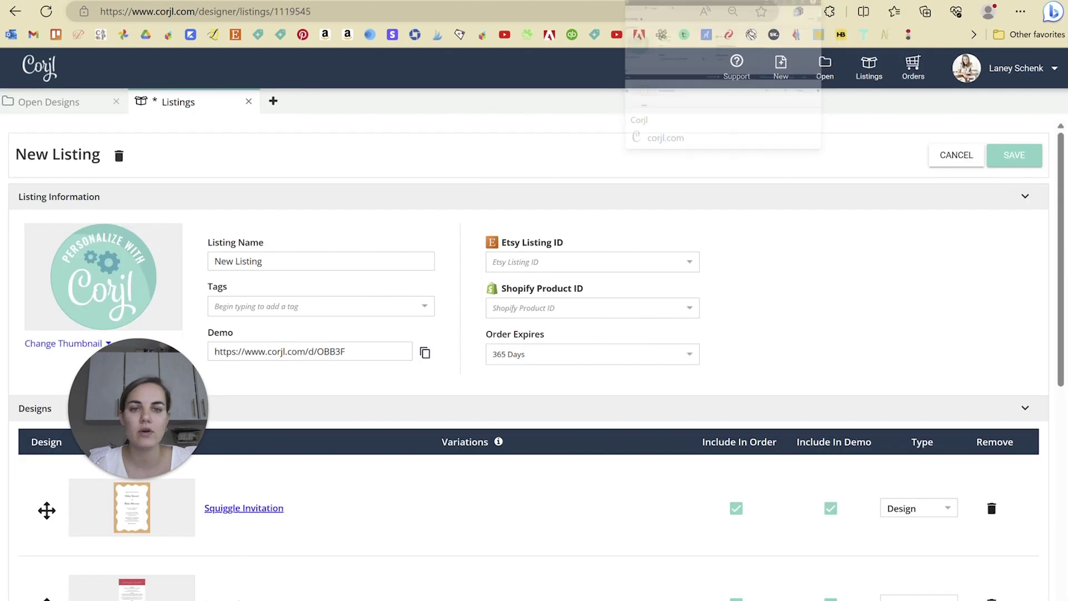
pyautogui.scroll(-5, 529, 362)
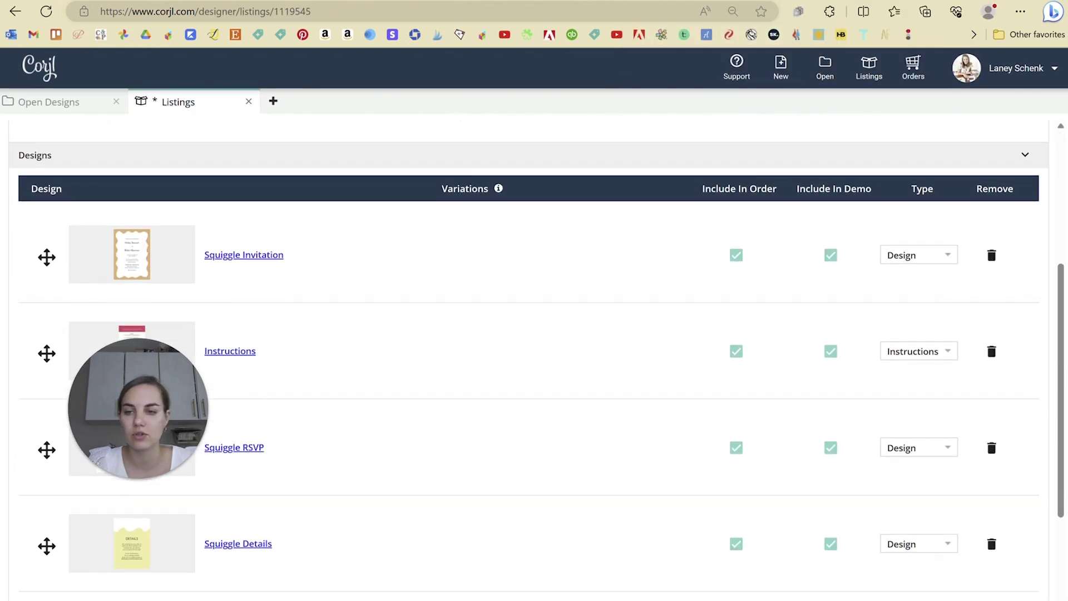
pyautogui.scroll(5, 529, 362)
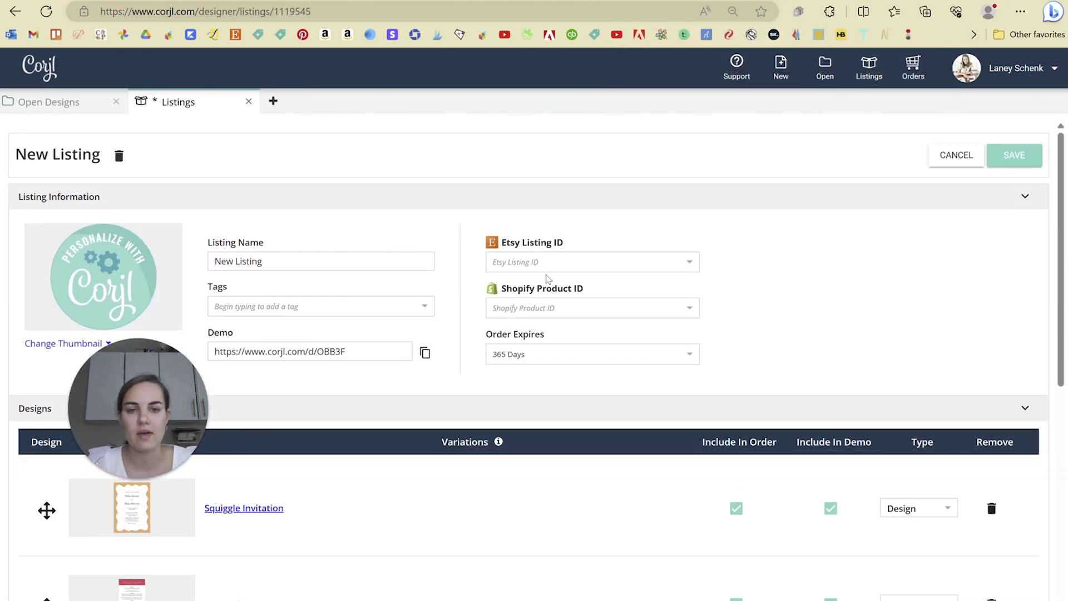
pyautogui.click(554, 260)
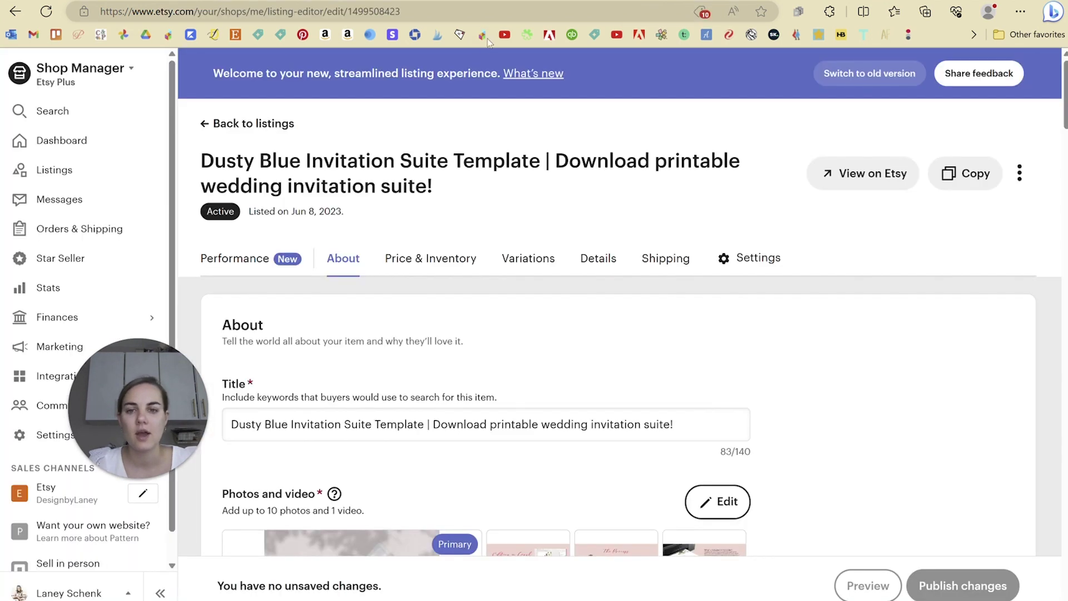
pyautogui.click(351, 10)
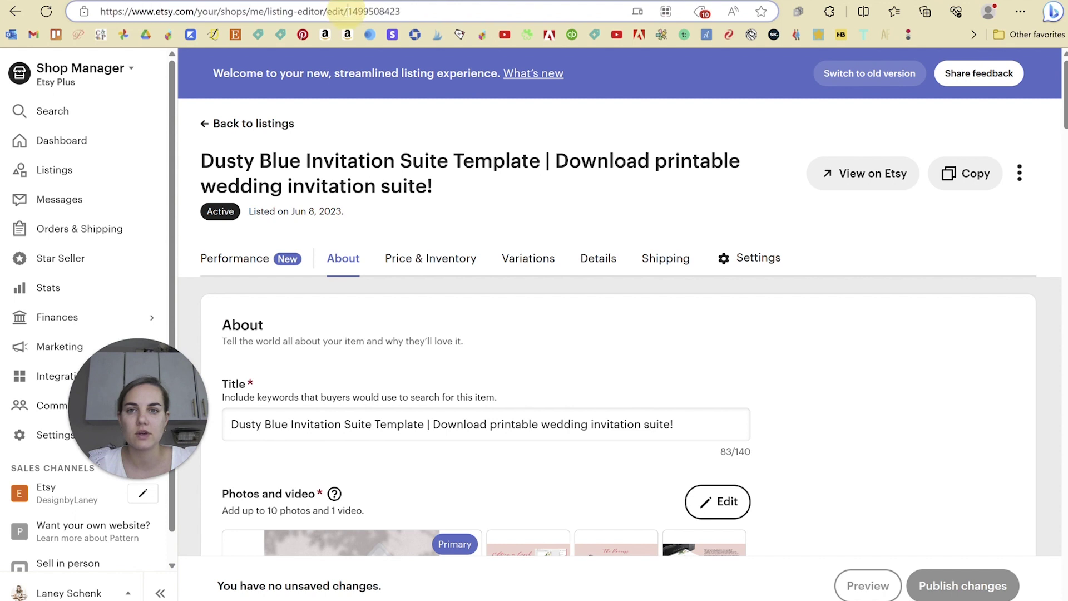
pyautogui.moveTo(349, 11); pyautogui.dragTo(421, 14)
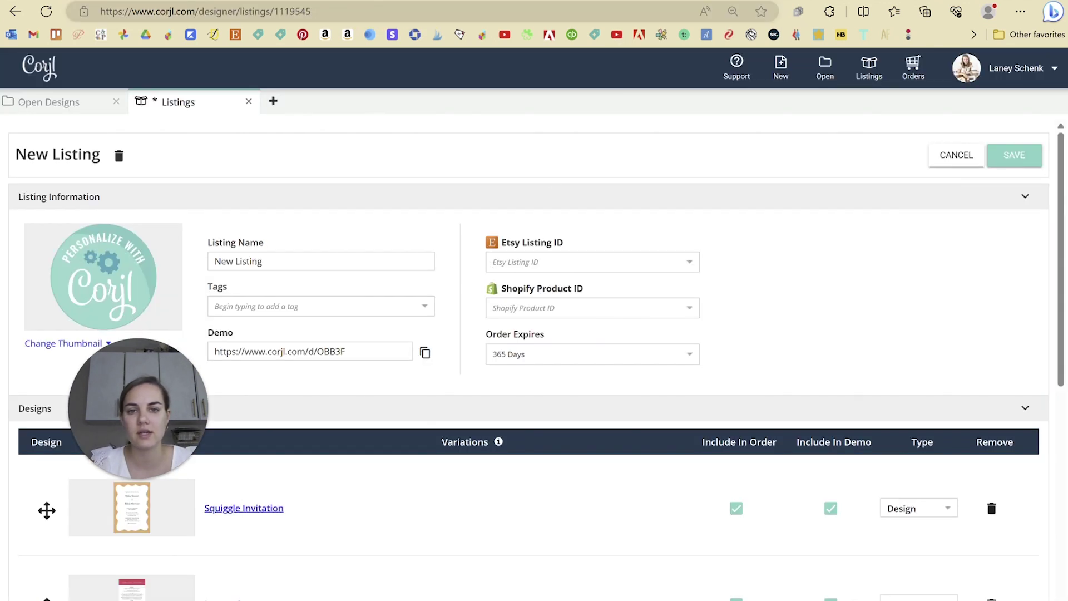
pyautogui.hotkey('ctrl', 'v')
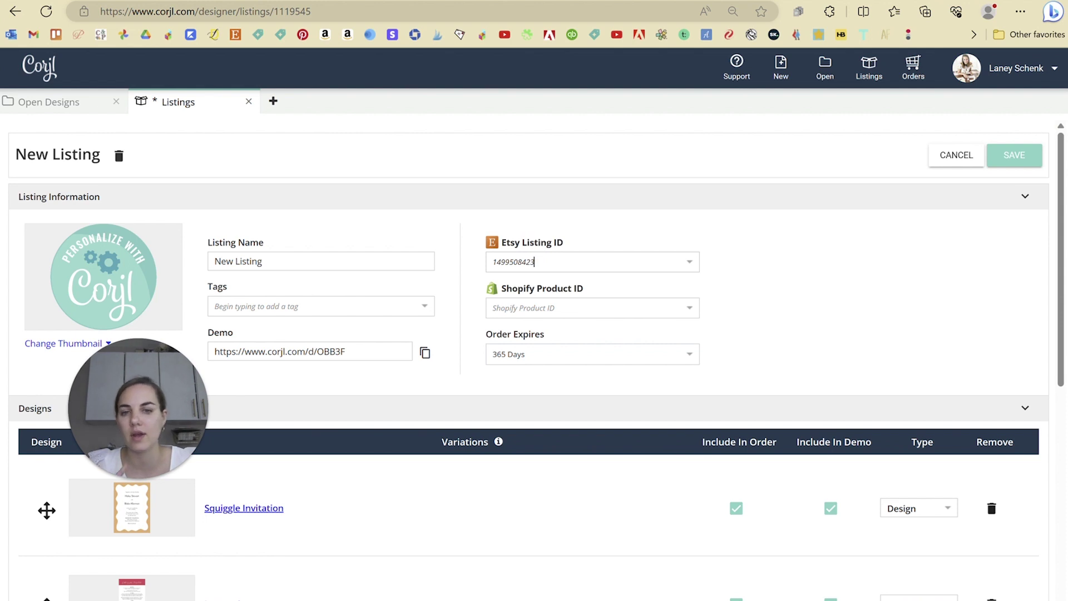
pyautogui.moveTo(536, 262); pyautogui.dragTo(449, 262)
# - Clear the Etsy Listing ID and set the listing thumbnail to Squiggle Invitation
pyautogui.press('BackSpace')
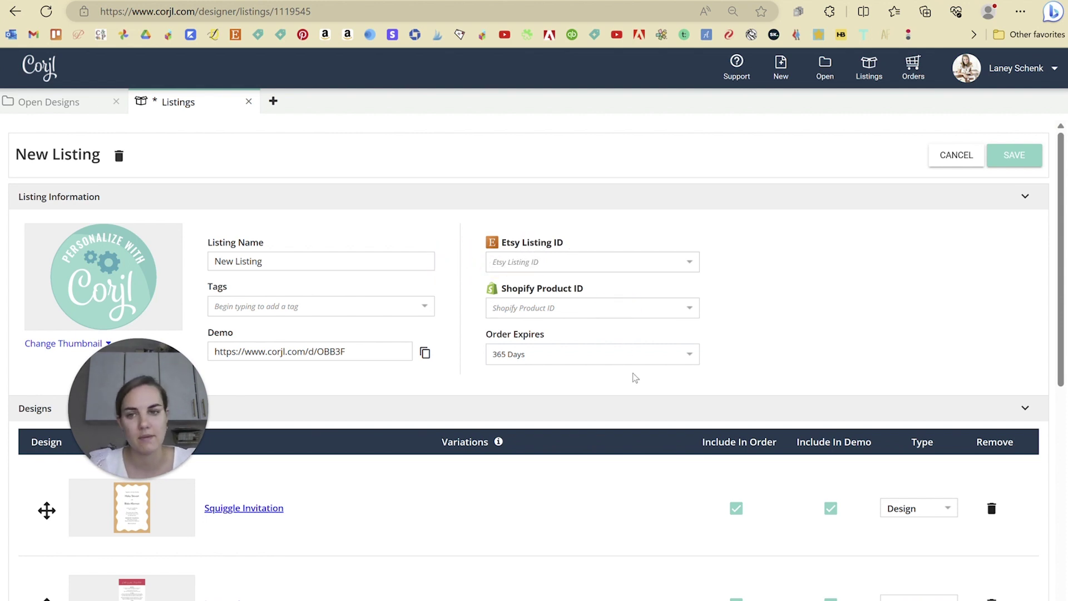
pyautogui.click(55, 343)
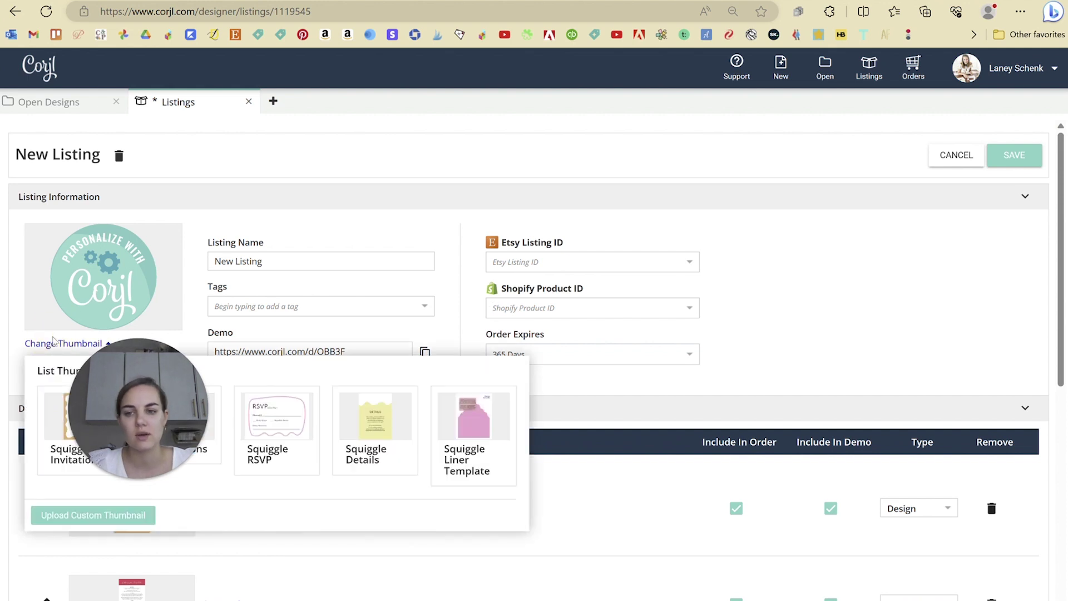
pyautogui.click(53, 437)
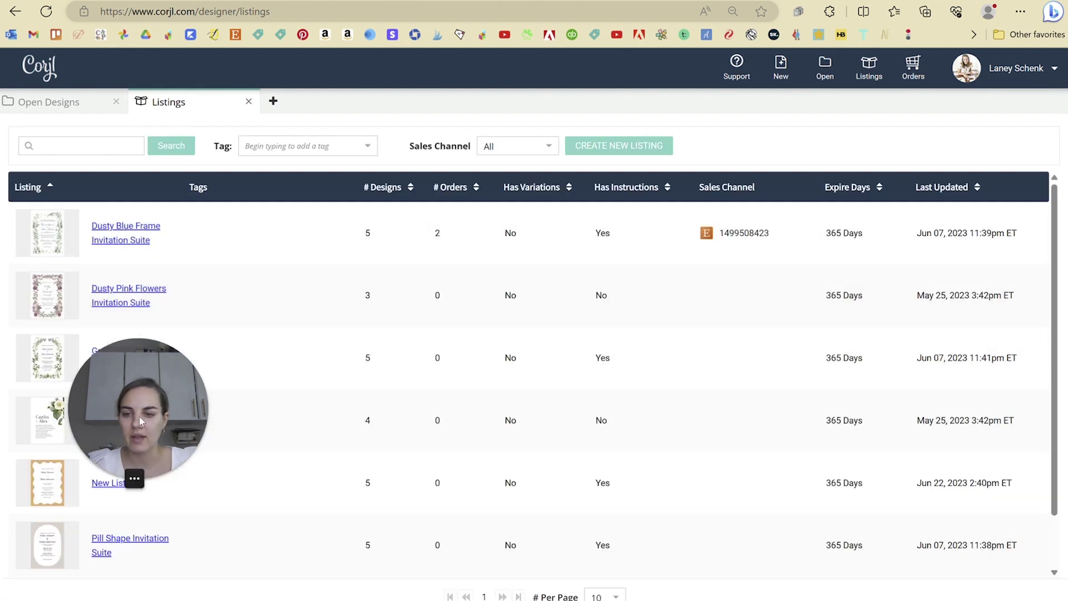
# - Highlight the Dusty Blue Frame listing's 2 orders and go to the Orders list
pyautogui.moveTo(139, 416); pyautogui.dragTo(250, 406)
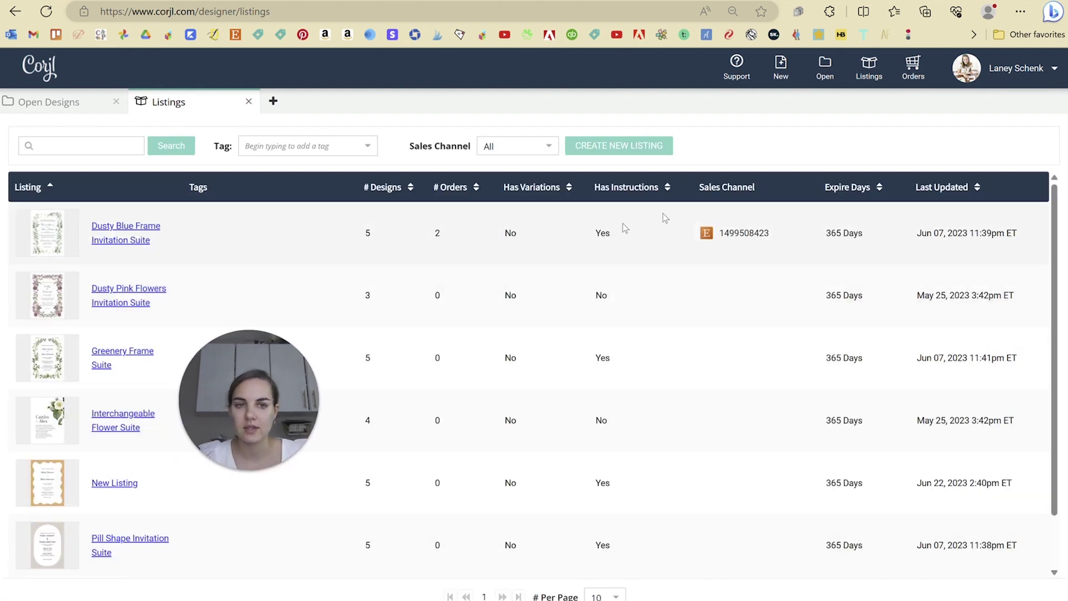
pyautogui.moveTo(265, 407); pyautogui.dragTo(165, 481)
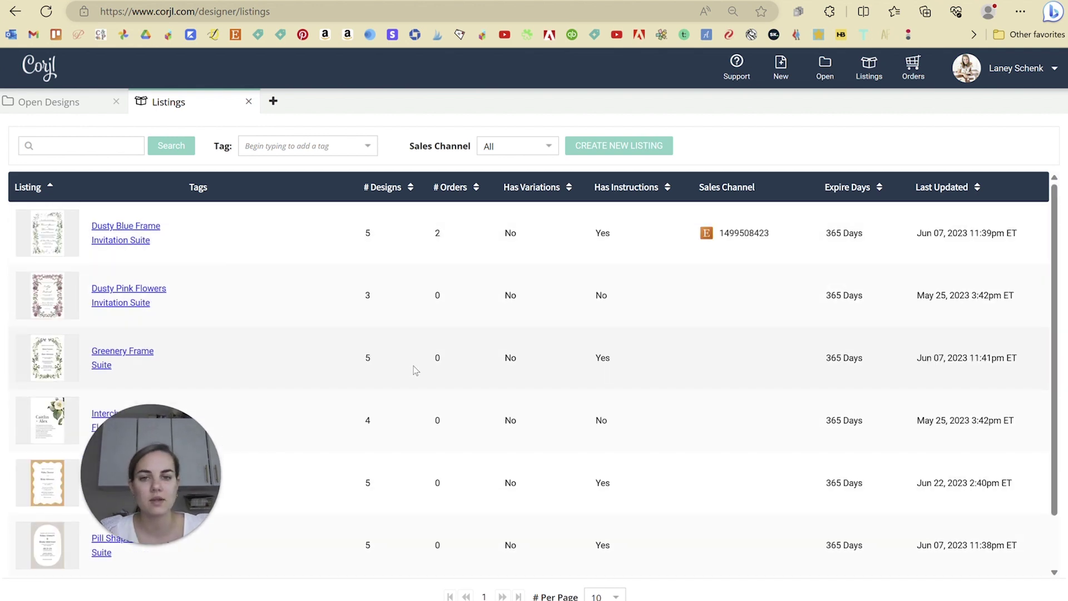
pyautogui.doubleClick(436, 233)
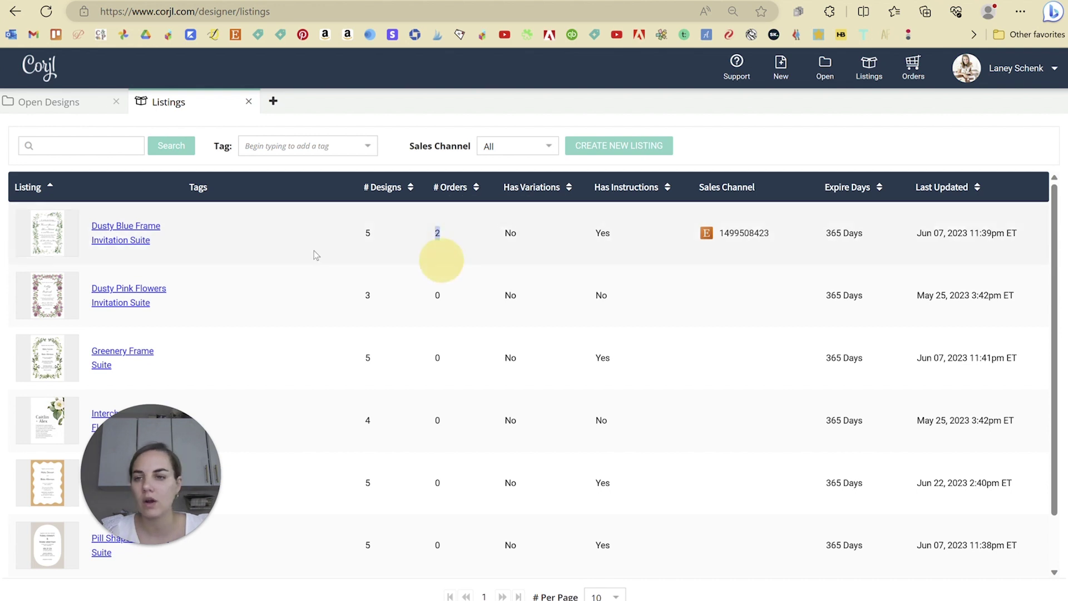
pyautogui.click(902, 82)
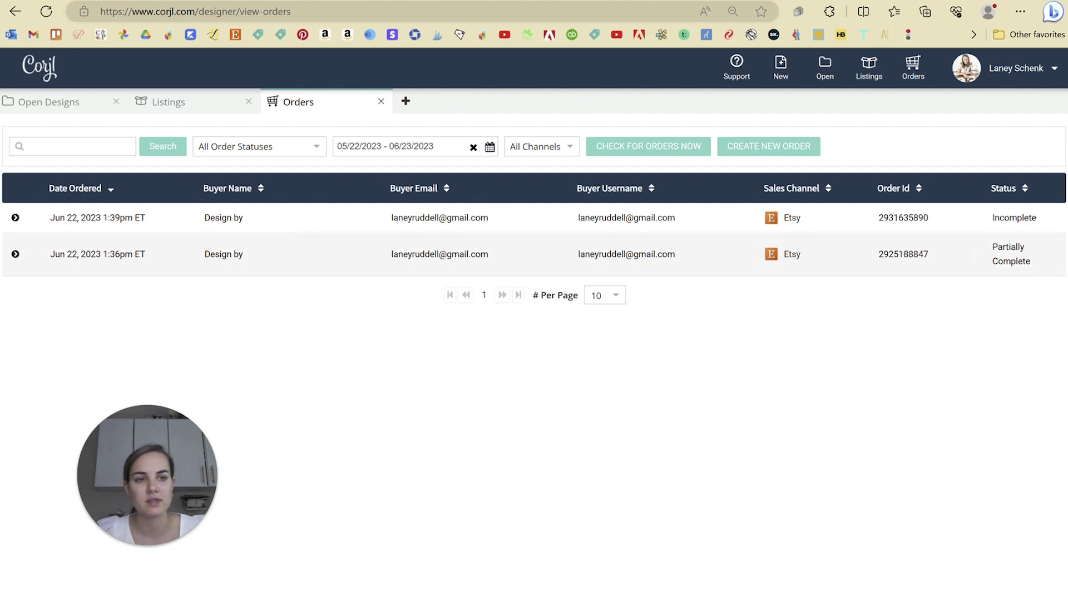
# - Point out the first order's buyer e-mail, then expand its items and scroll through them
pyautogui.doubleClick(415, 217)
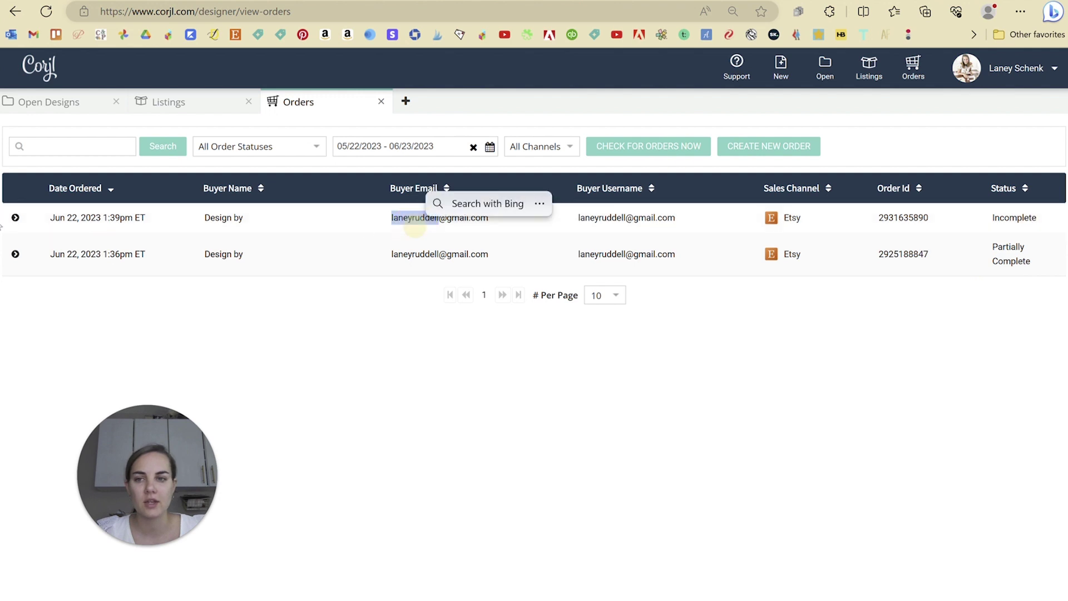
pyautogui.click(15, 217)
pyautogui.scroll(-2, 417, 325)
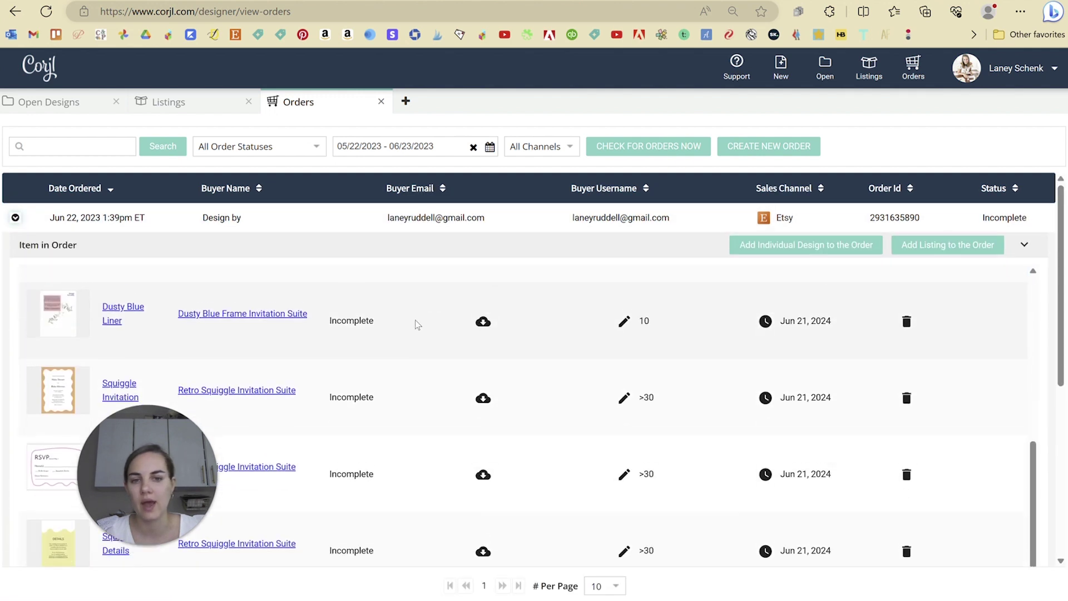
pyautogui.scroll(5, 418, 389)
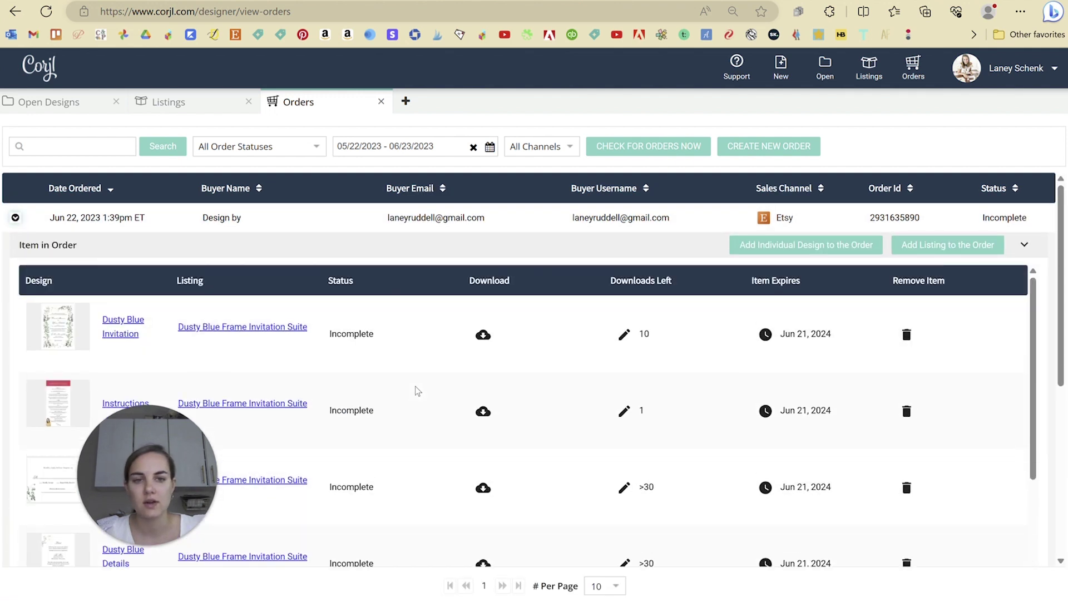
pyautogui.scroll(-5, 666, 374)
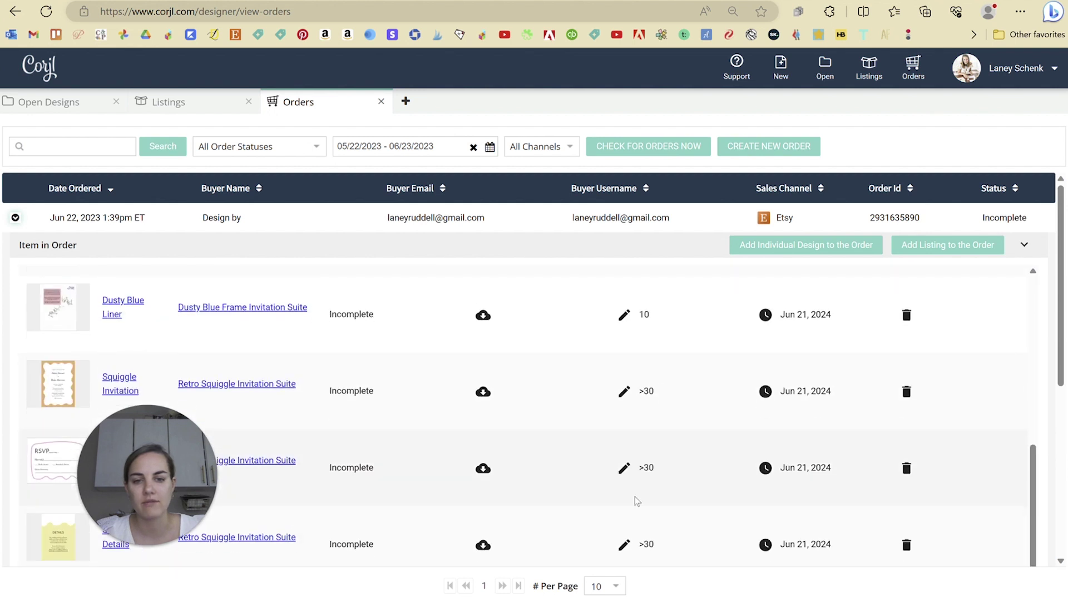
pyautogui.scroll(5, 654, 543)
# - Collapse and reopen the first order's item list, review it again, then collapse it
pyautogui.click(16, 218)
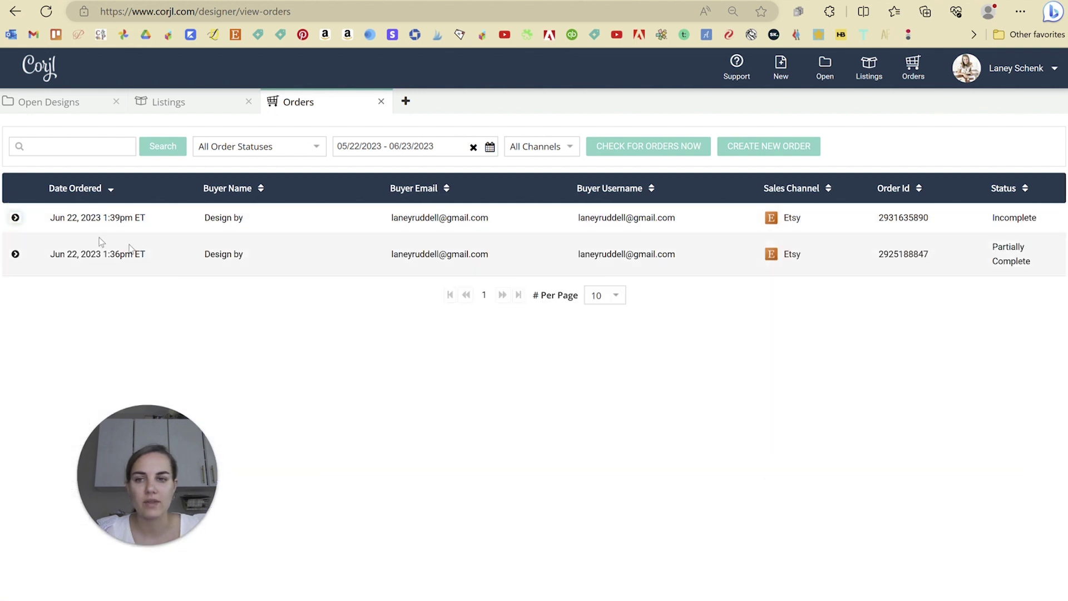
pyautogui.click(16, 219)
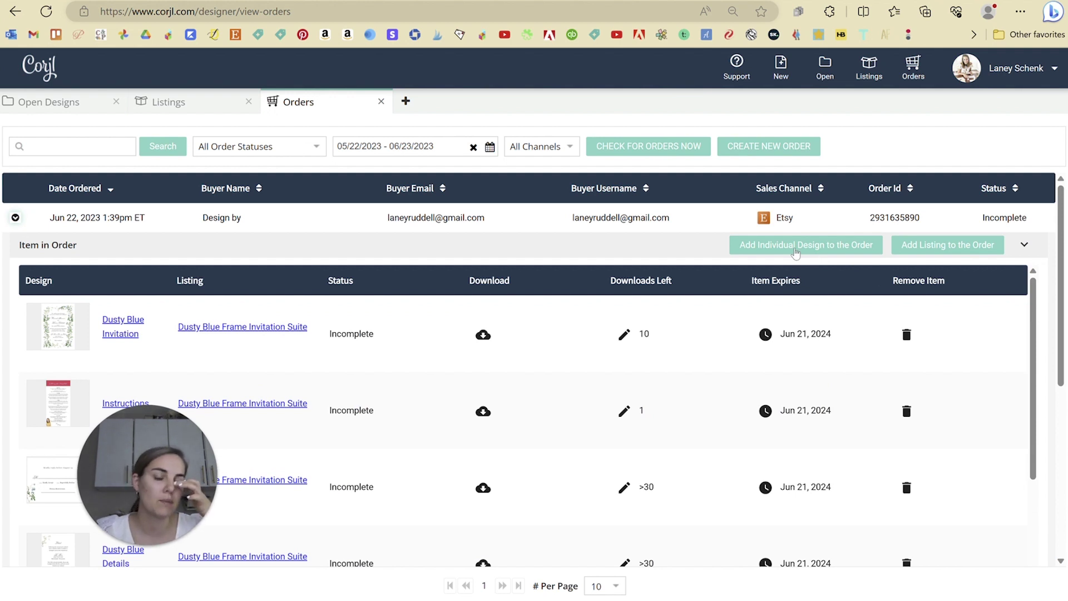
pyautogui.scroll(-3, 406, 386)
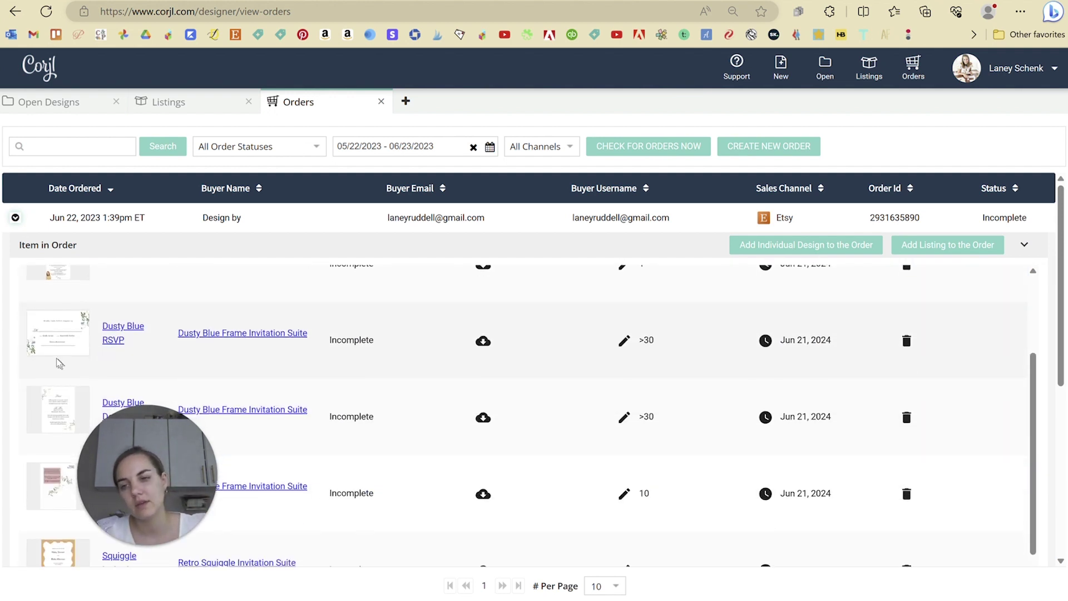
pyautogui.scroll(3, 84, 334)
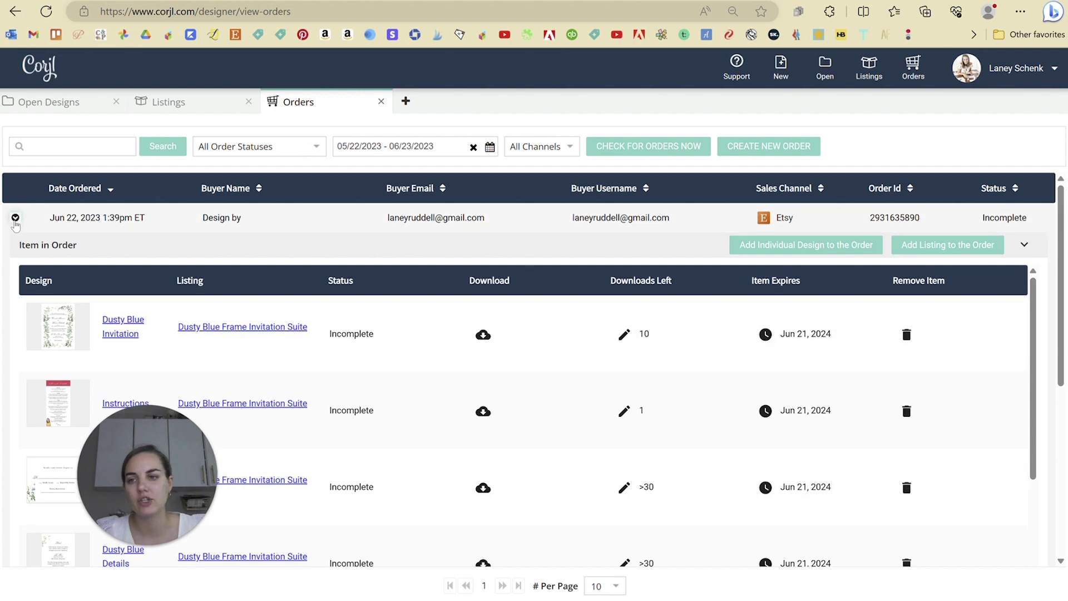
pyautogui.click(17, 219)
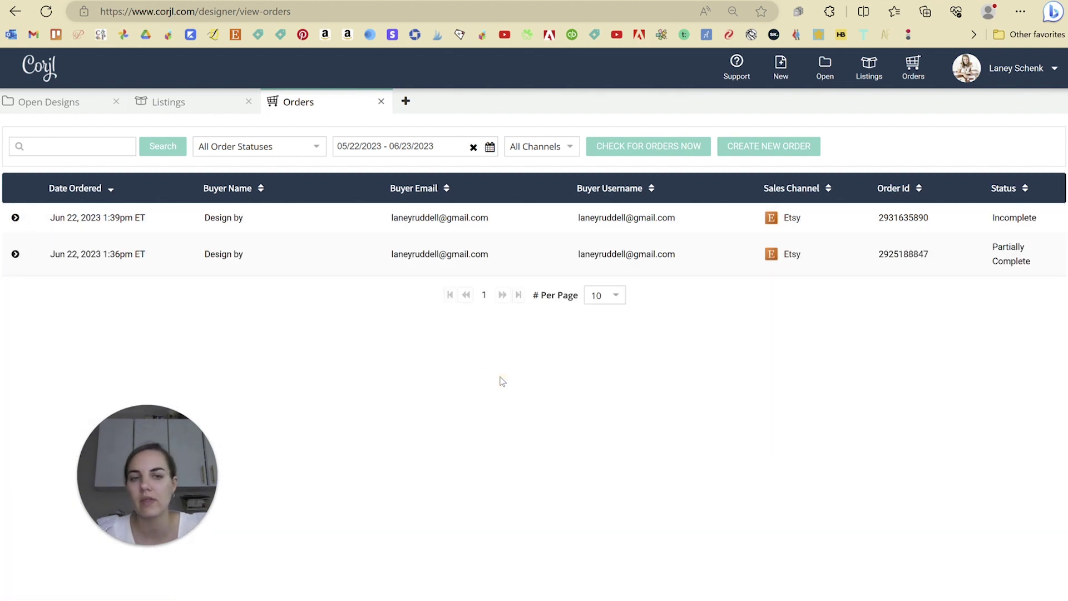